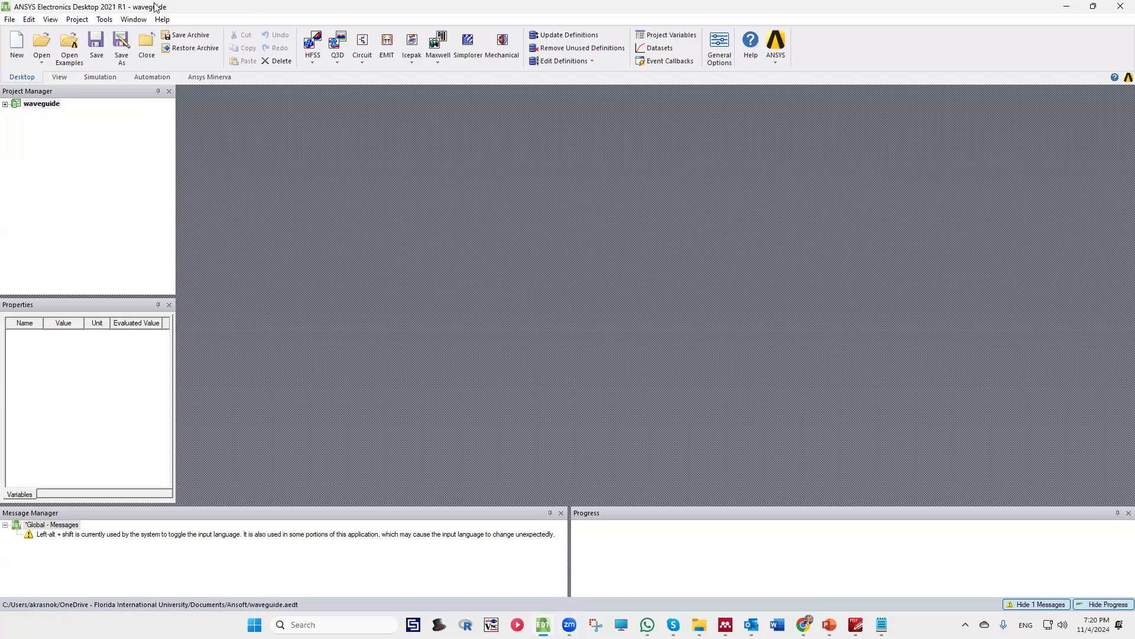
Insert an HFSS design into the waveguide project
{"action": "left_click", "coordinate": [46, 107]}
{"action": "right_click", "coordinate": [46, 108]}
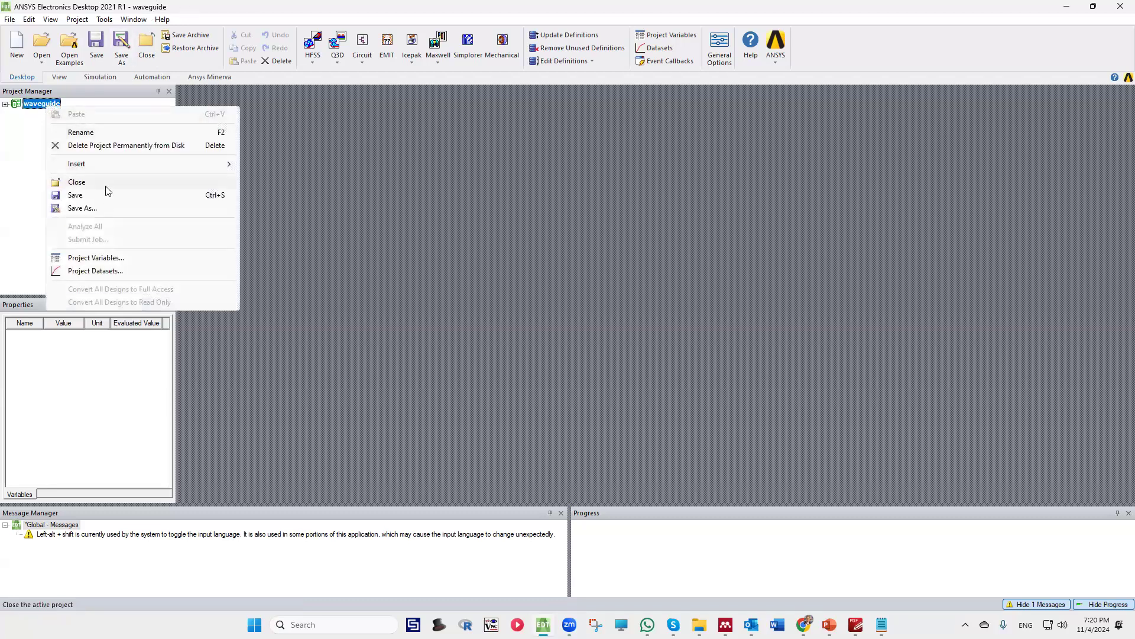
{"action": "mouse_move", "coordinate": [109, 164]}
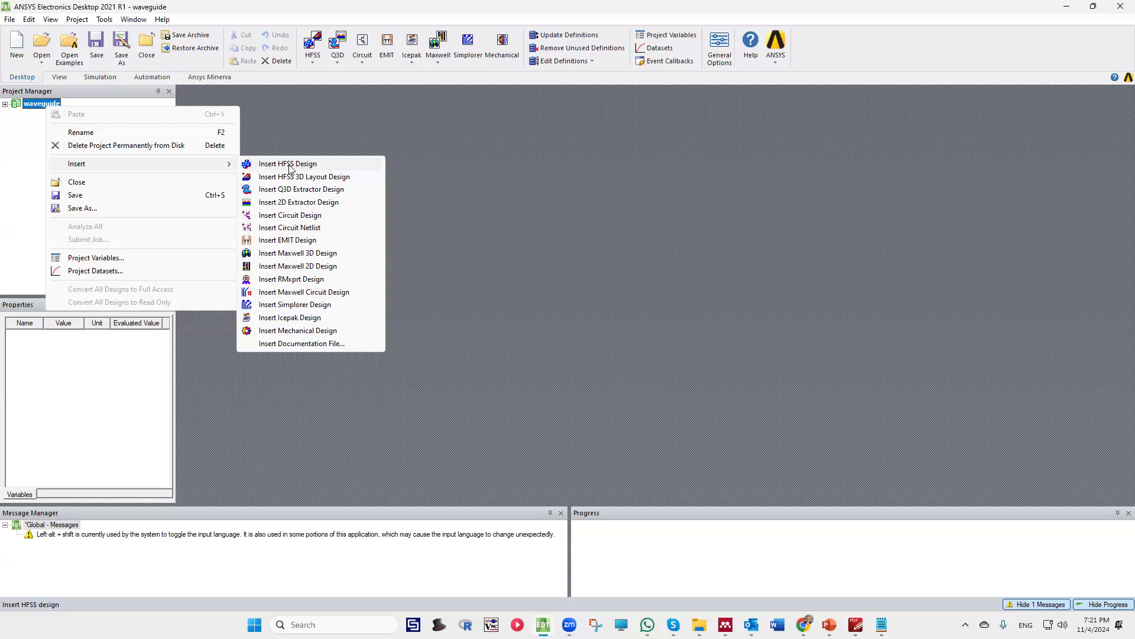
{"action": "left_click", "coordinate": [290, 167]}
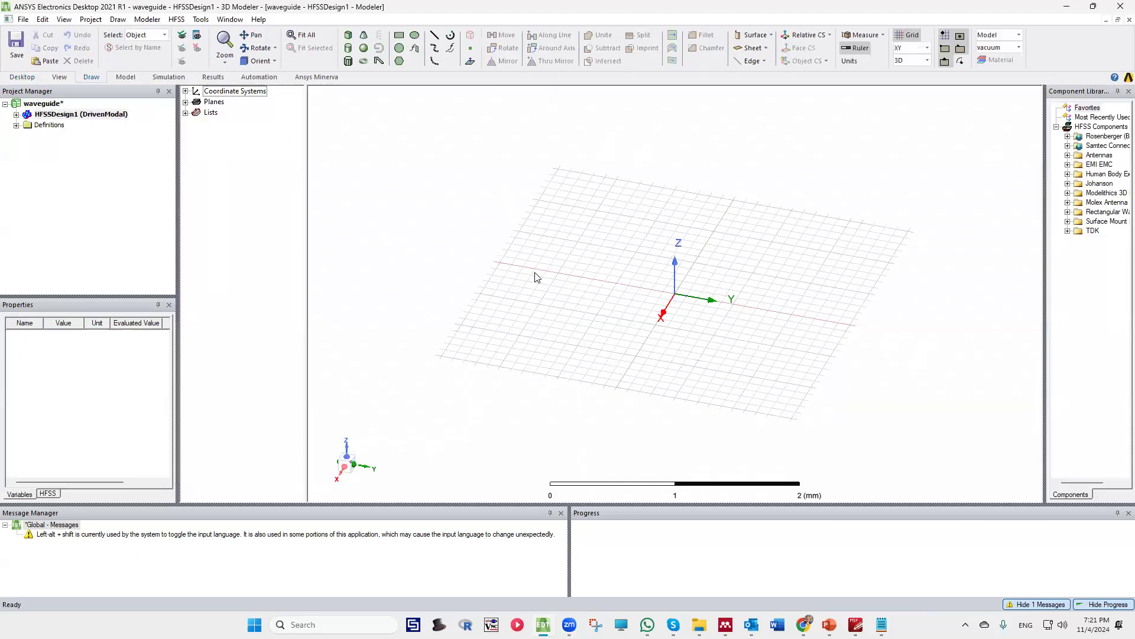
{"action": "middle_click_drag", "start_coordinate": [518, 194], "coordinate": [517, 264]}
{"action": "middle_click_drag", "start_coordinate": [529, 185], "coordinate": [497, 327]}
{"action": "mouse_move", "coordinate": [678, 336]}
{"action": "middle_mouse_down"}
{"action": "mouse_move", "coordinate": [704, 324]}
{"action": "mouse_move", "coordinate": [649, 363]}
{"action": "mouse_move", "coordinate": [649, 339]}
{"action": "mouse_move", "coordinate": [680, 319]}
{"action": "middle_mouse_up"}
{"action": "left_click", "coordinate": [349, 36]}
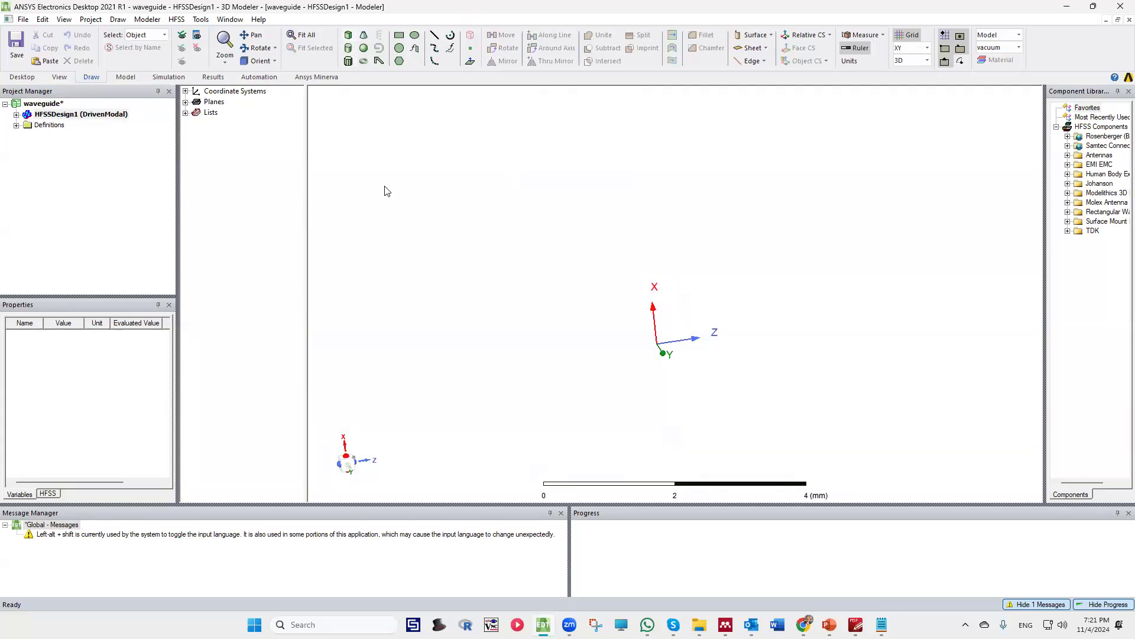
{"action": "left_click", "coordinate": [657, 344]}
{"action": "left_click", "coordinate": [662, 370]}
{"action": "left_click", "coordinate": [591, 326]}
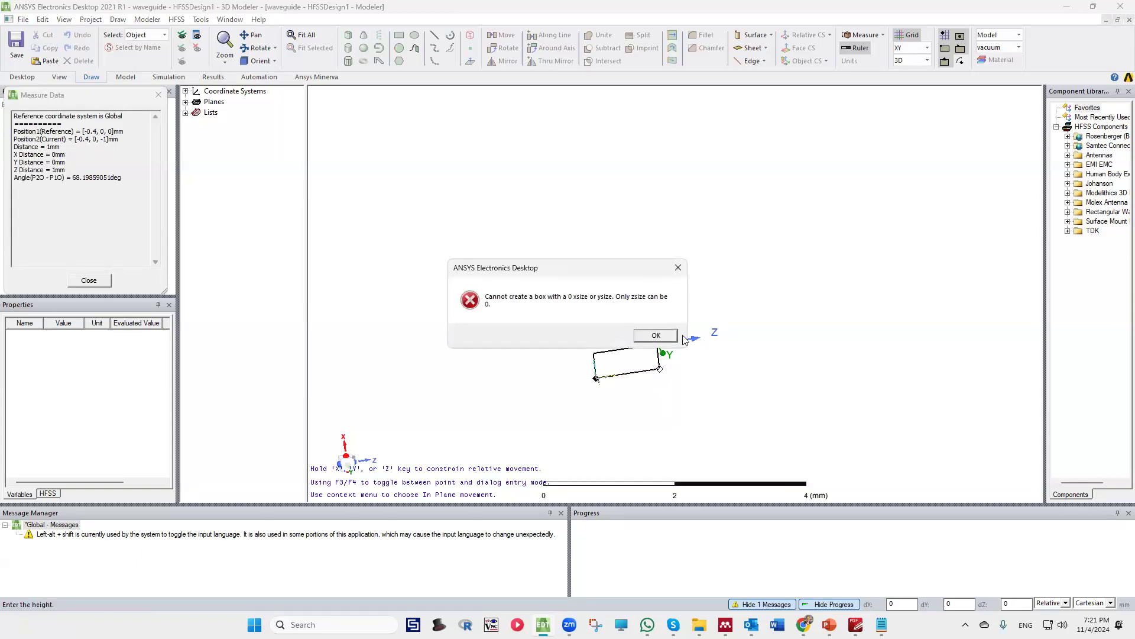
{"action": "key", "text": "Return"}
{"action": "mouse_move", "coordinate": [596, 281]}
{"action": "middle_mouse_down"}
{"action": "mouse_move", "coordinate": [583, 299]}
{"action": "mouse_move", "coordinate": [599, 341]}
{"action": "middle_mouse_up"}
{"action": "left_click", "coordinate": [348, 36]}
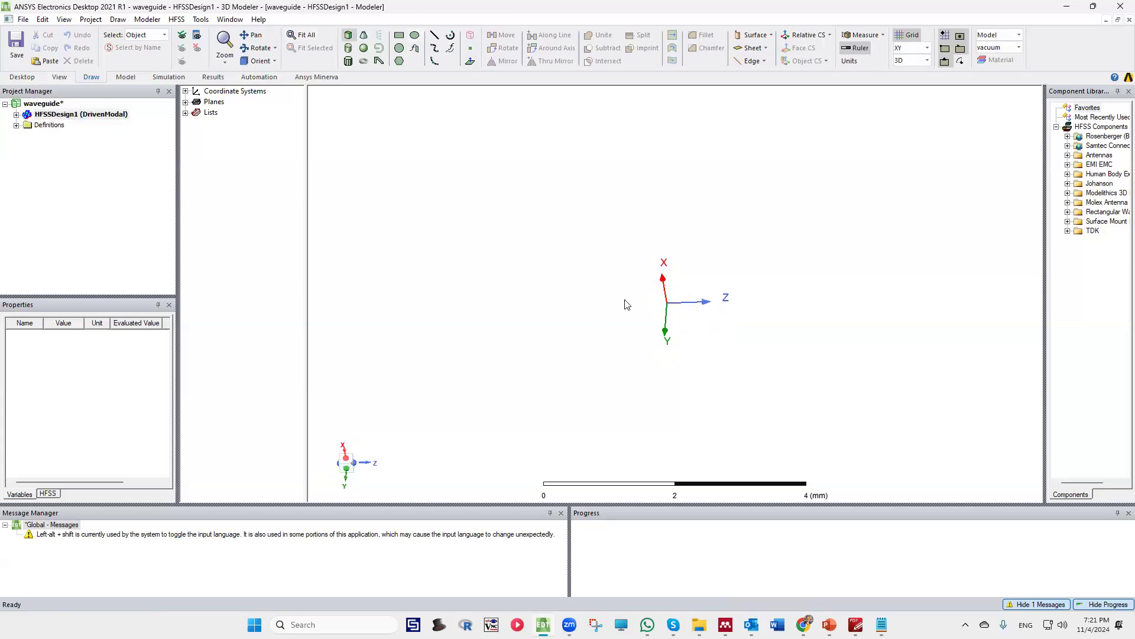
{"action": "left_click", "coordinate": [666, 304]}
{"action": "left_click", "coordinate": [663, 380]}
{"action": "left_click", "coordinate": [795, 320]}
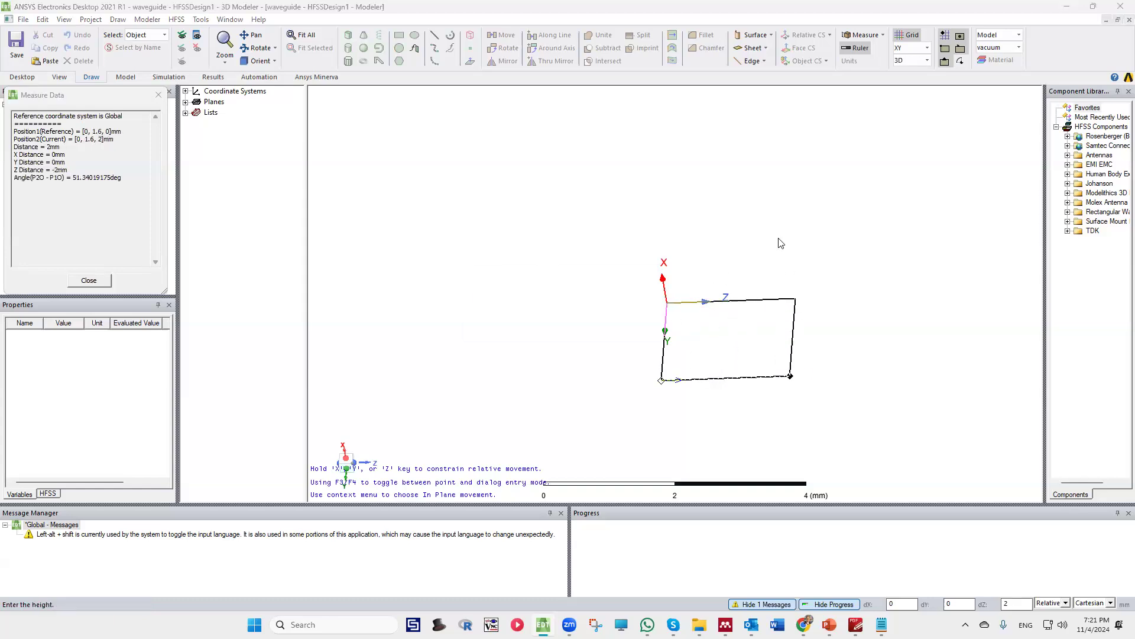
{"action": "left_click", "coordinate": [656, 335]}
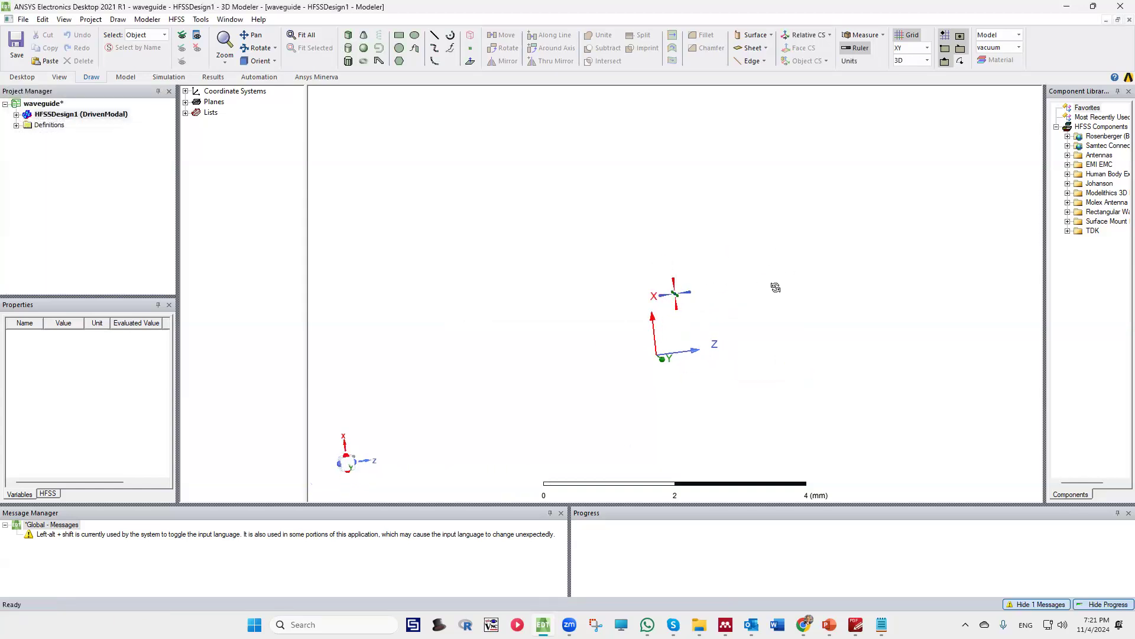
Draw a box from the origin, about 0.4 mm in X, 1.6 mm in Y and 3.6 mm in Z
{"action": "left_click", "coordinate": [348, 36]}
{"action": "left_click", "coordinate": [638, 354]}
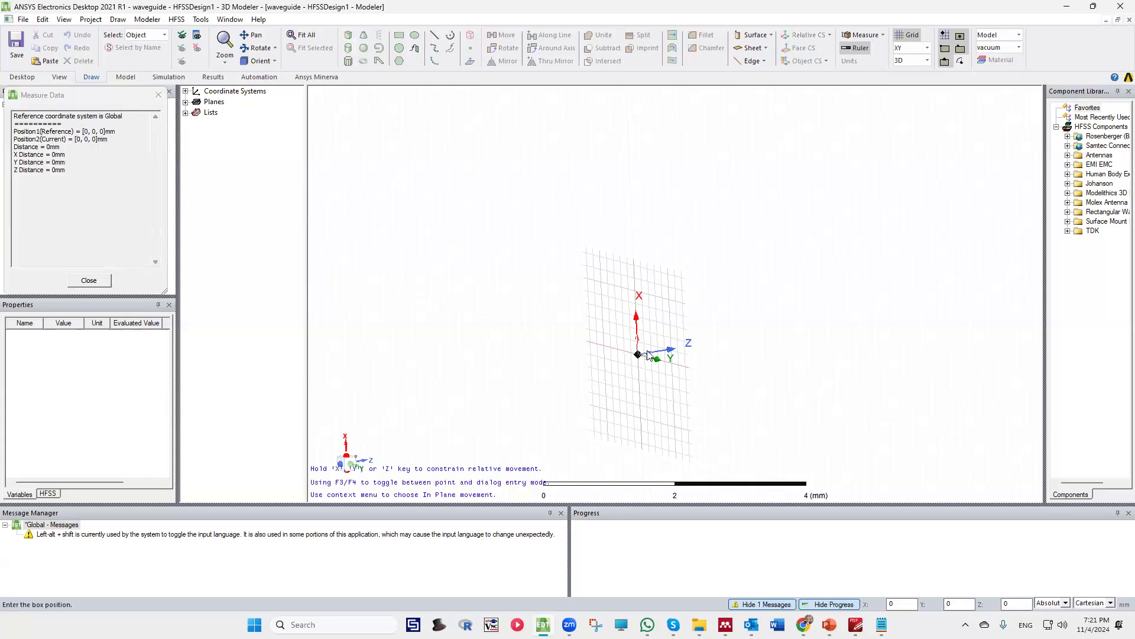
{"action": "left_click", "coordinate": [690, 343]}
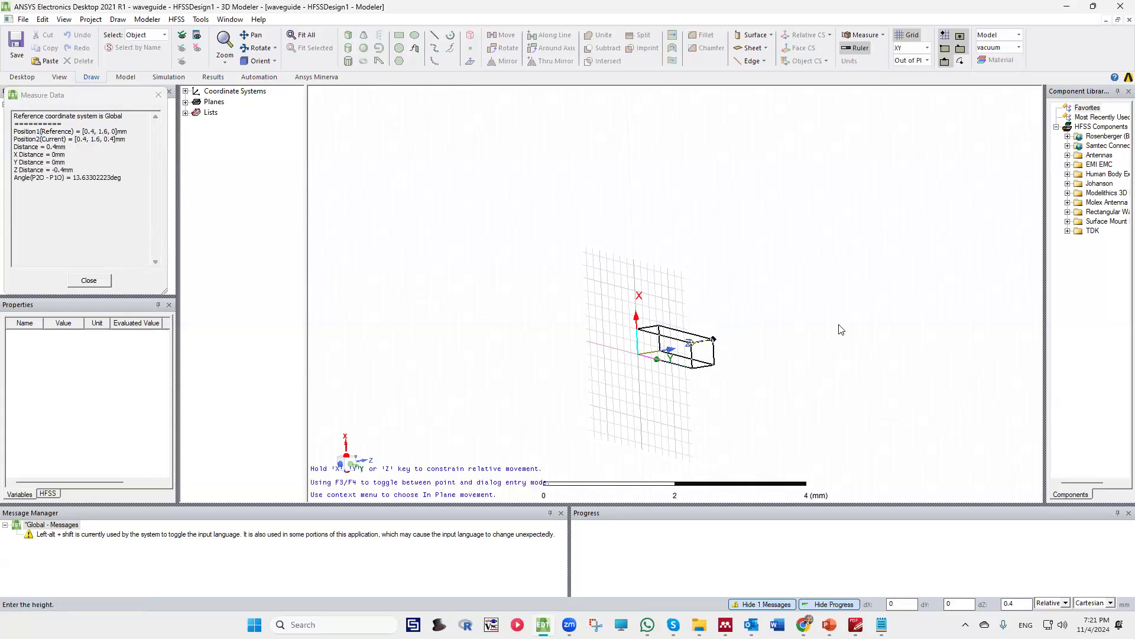
{"action": "left_click", "coordinate": [890, 317]}
{"action": "left_click_drag", "start_coordinate": [794, 380], "coordinate": [724, 322], "text": "alt"}
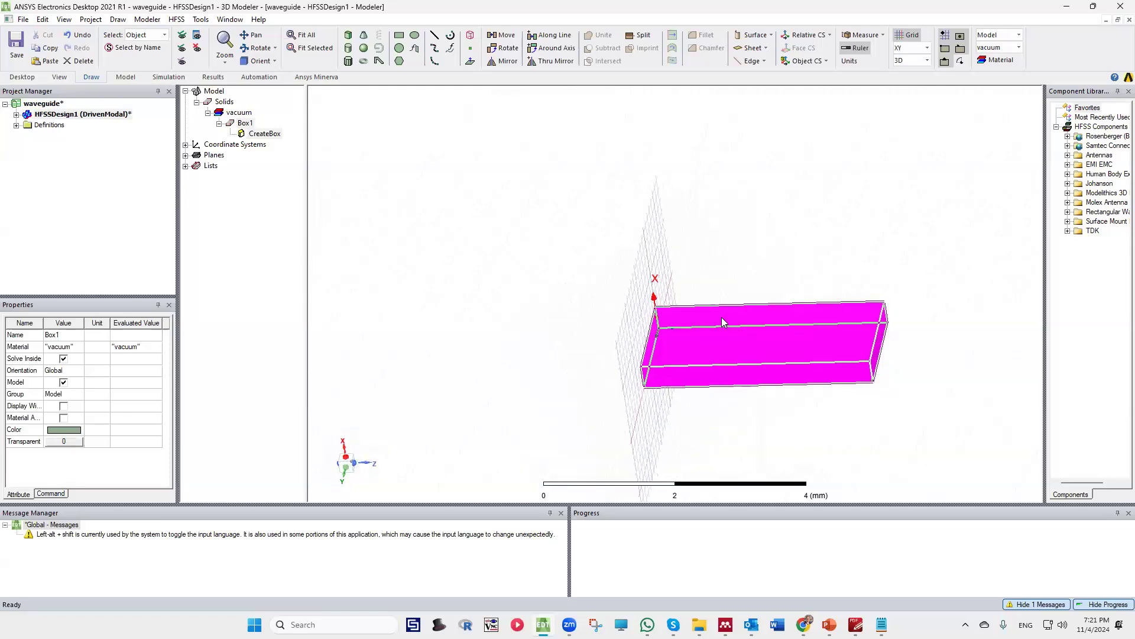
Set the box's XSize to a new length variable a with a value of 30 mm
{"action": "double_click", "coordinate": [243, 123]}
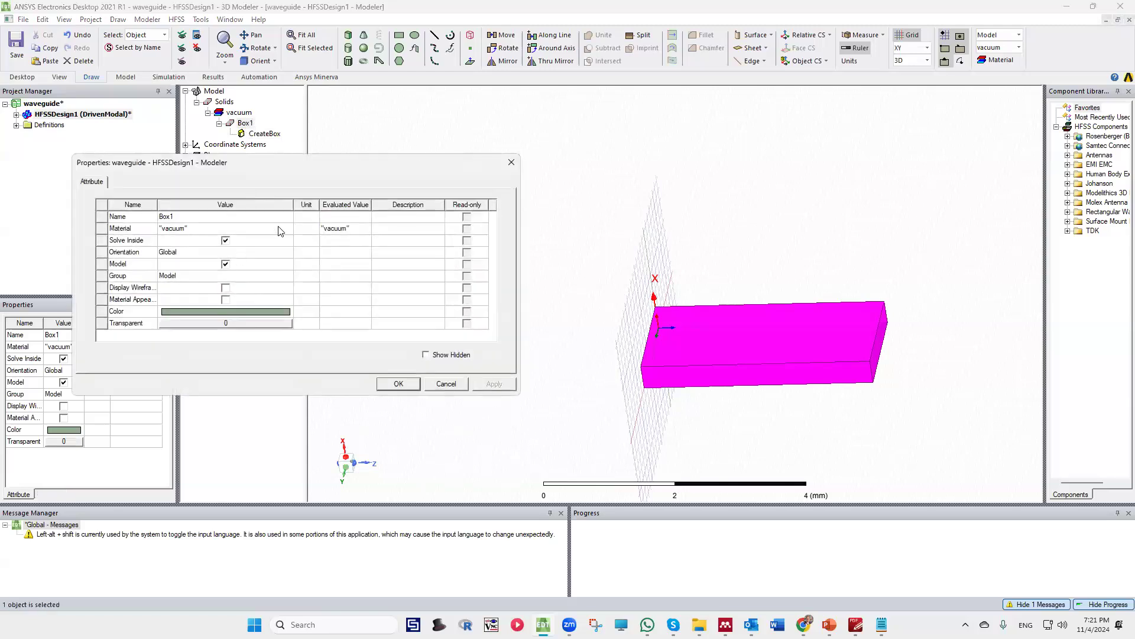
{"action": "key", "text": "Escape"}
{"action": "double_click", "coordinate": [264, 133]}
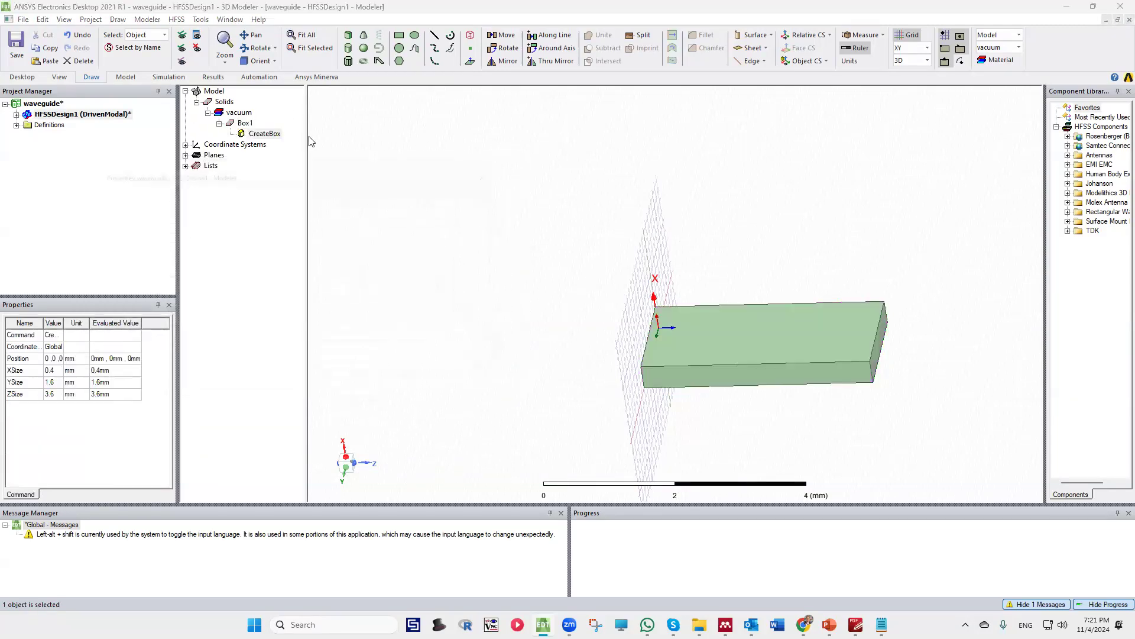
{"action": "left_click", "coordinate": [165, 251]}
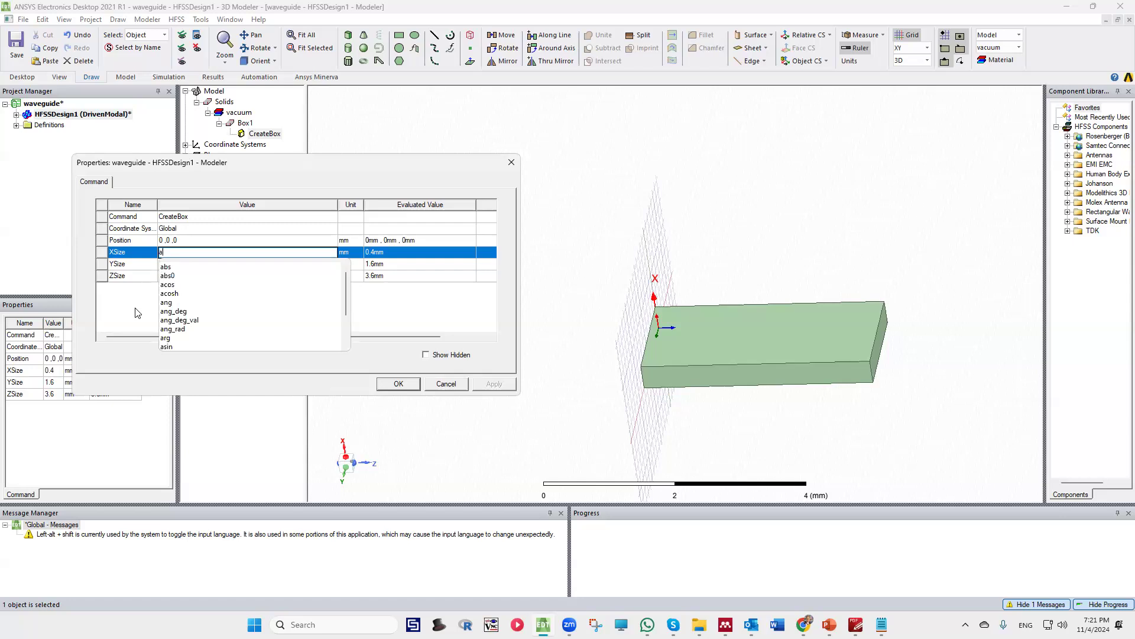
{"action": "key", "text": "Return"}
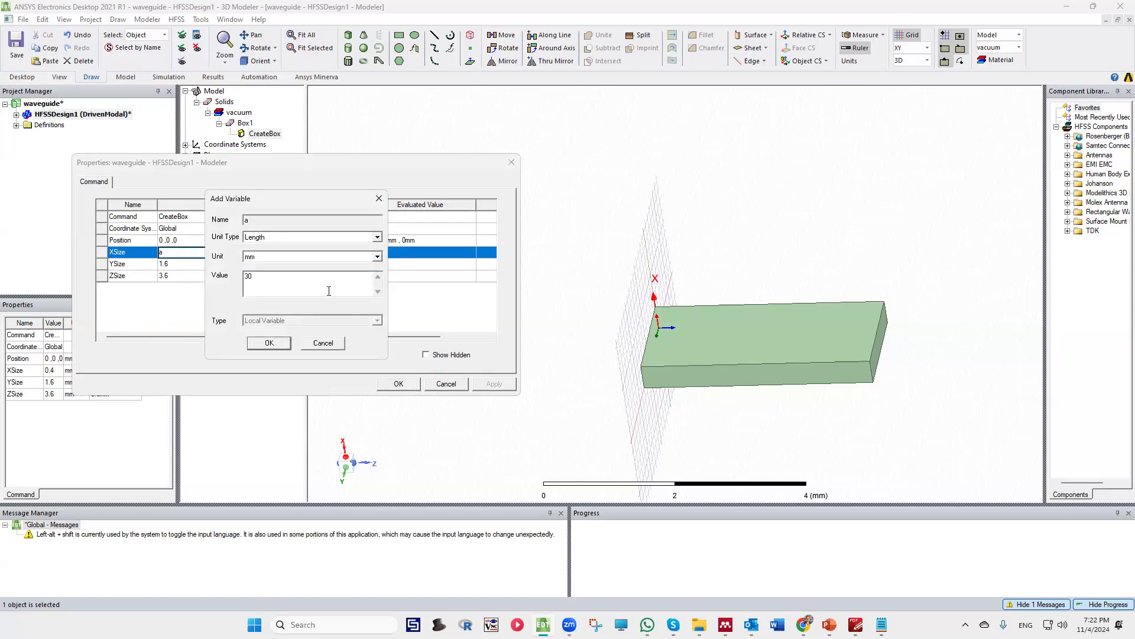
{"action": "left_click", "coordinate": [279, 344]}
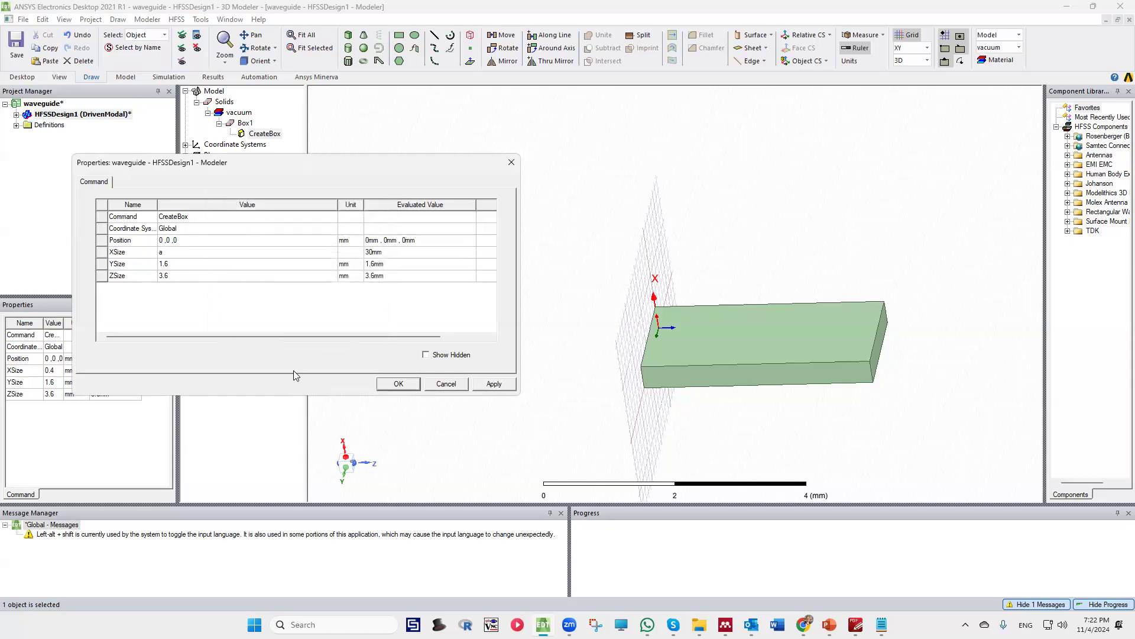
Set the box's YSize to a new length variable b with a value of 15 mm
{"action": "left_click", "coordinate": [171, 263]}
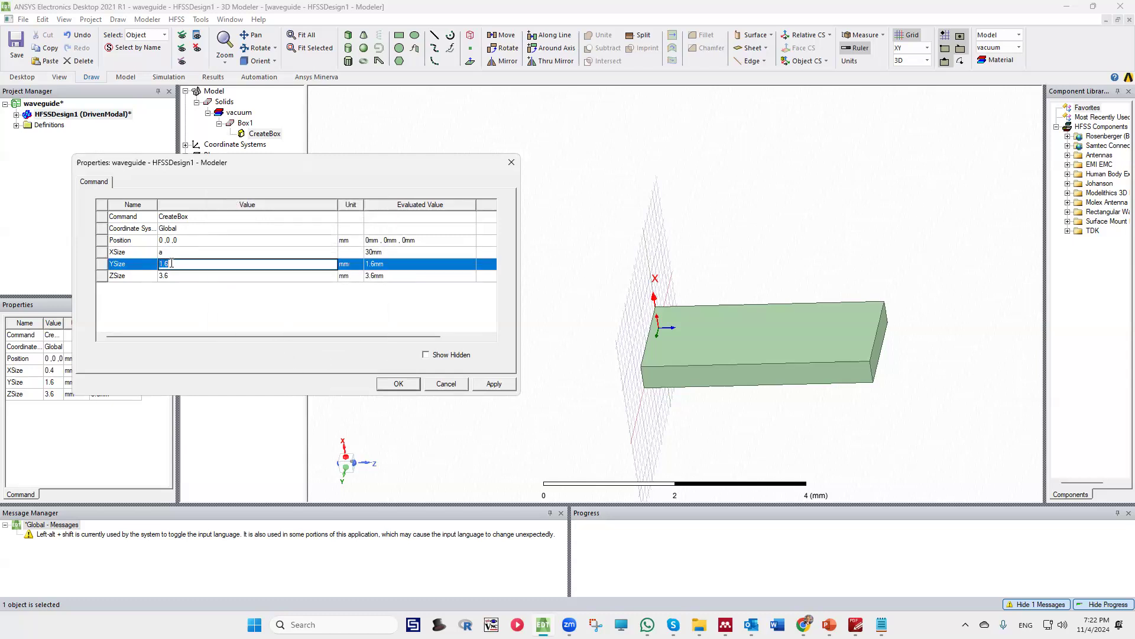
{"action": "type", "text": "b"}
{"action": "key", "text": "Return"}
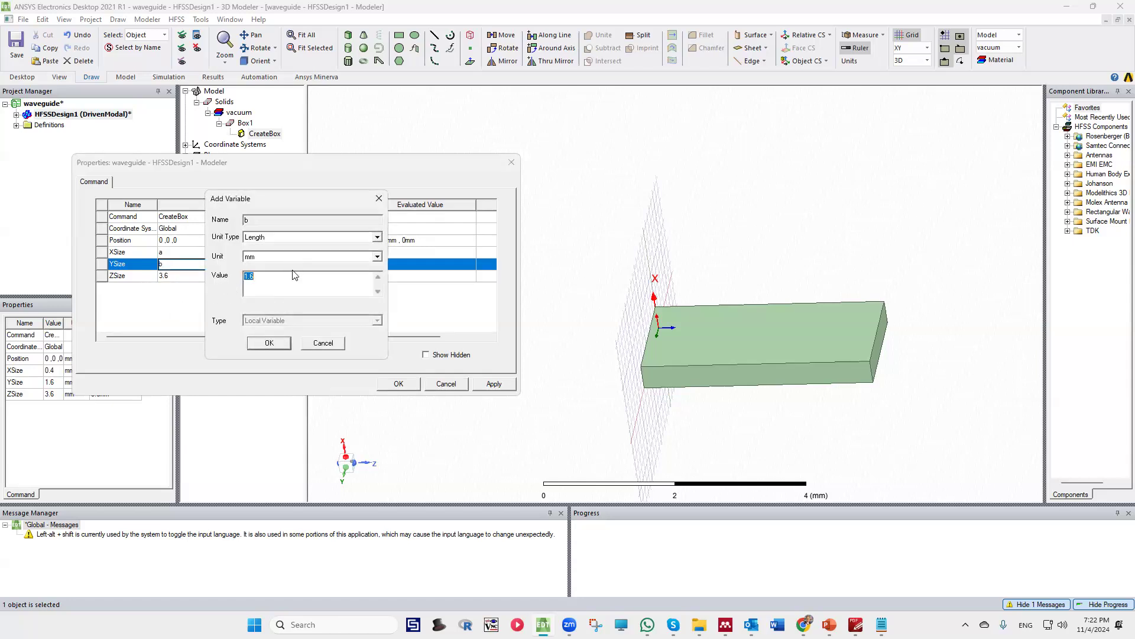
{"action": "type", "text": "15"}
{"action": "left_click", "coordinate": [269, 343]}
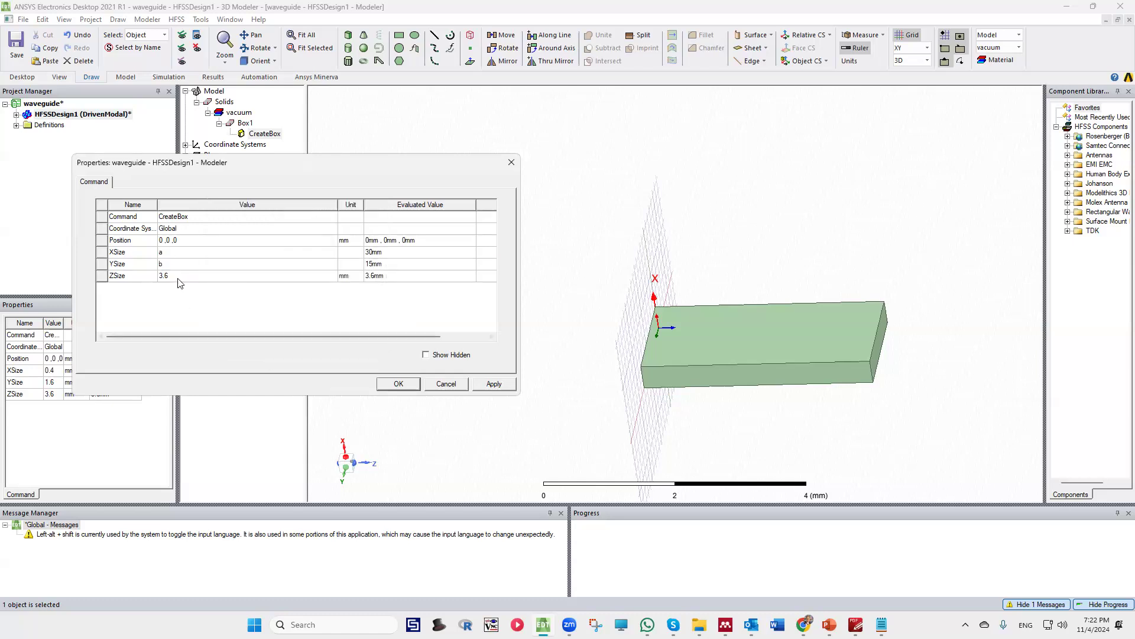
Set the box's ZSize to a new length variable L with a value of 100 mm and apply the dimensions
{"action": "left_click", "coordinate": [178, 277]}
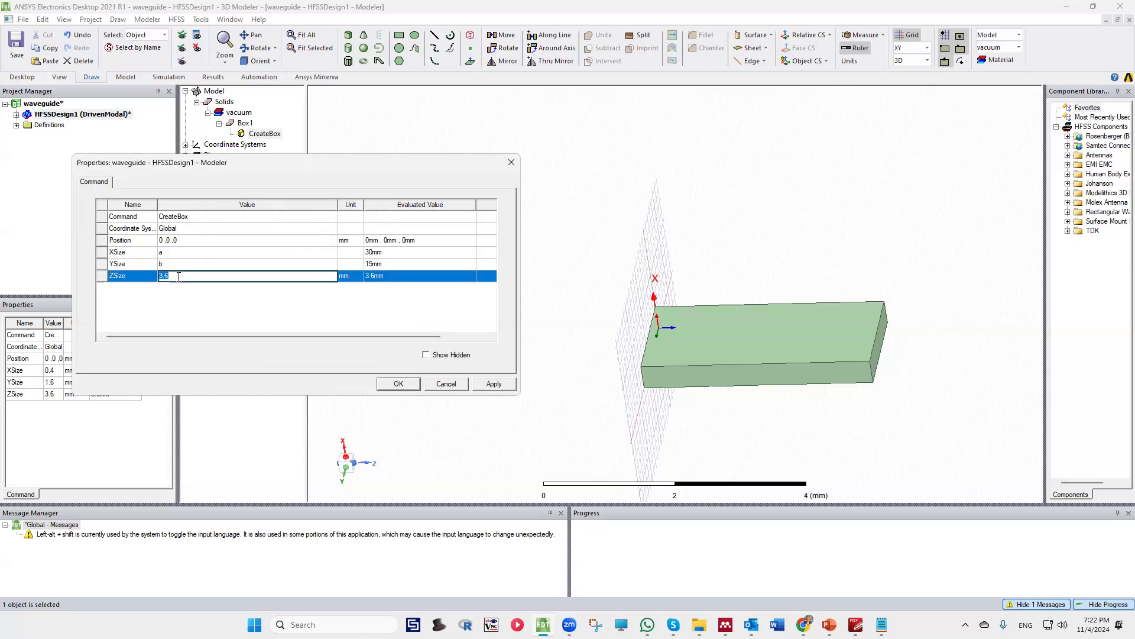
{"action": "type", "text": "L"}
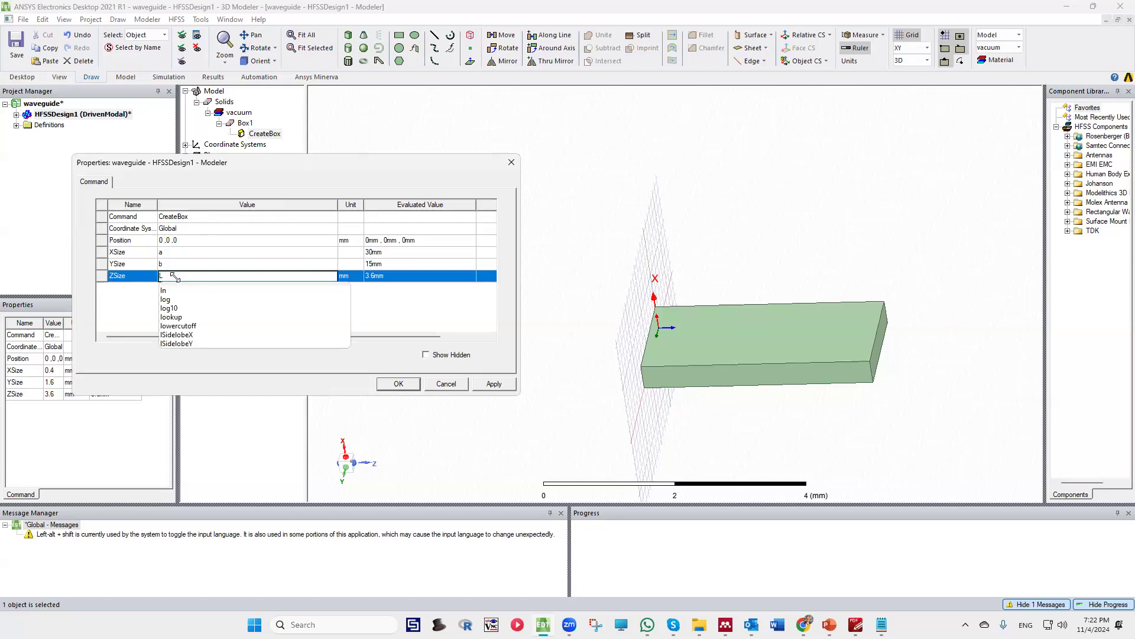
{"action": "left_click", "coordinate": [109, 318]}
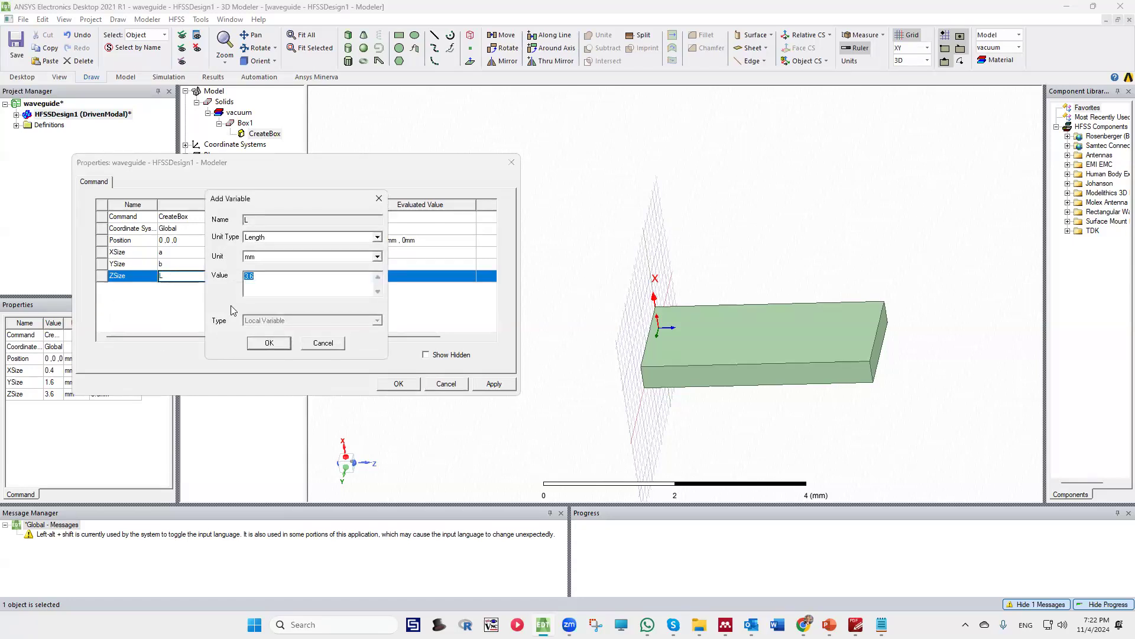
{"action": "left_click", "coordinate": [270, 343]}
{"action": "left_click", "coordinate": [480, 386]}
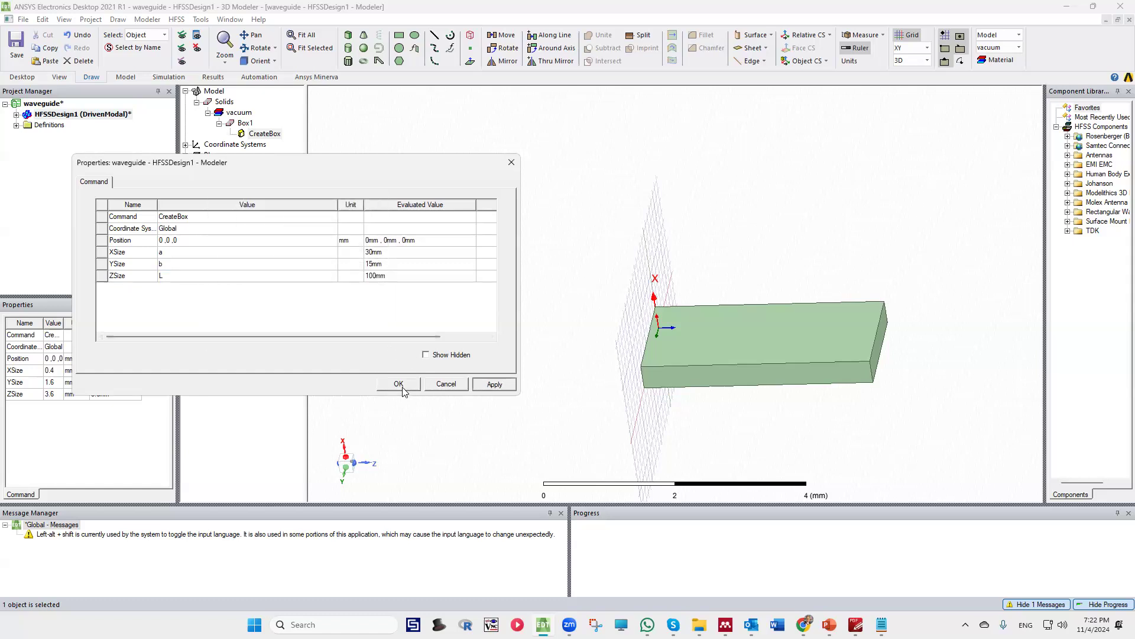
{"action": "left_click", "coordinate": [398, 384]}
Fit the whole resized box in view and examine its shape and orientation against the axes from several angles
{"action": "scroll", "coordinate": [581, 278], "scroll_direction": "down", "scroll_amount": 5}
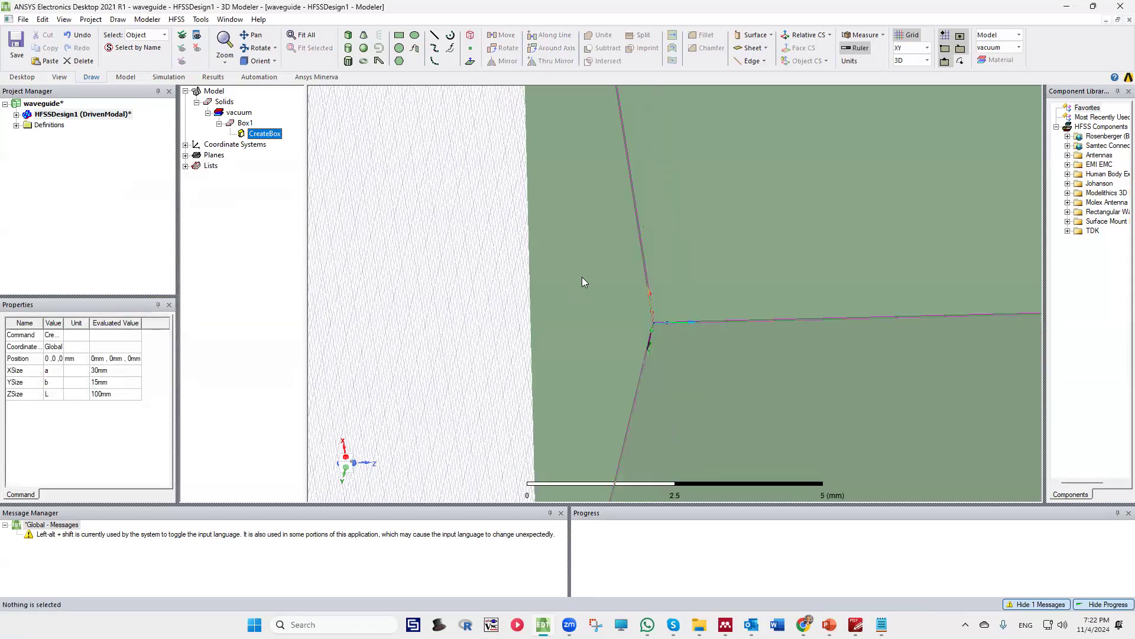
{"action": "left_click", "coordinate": [557, 210]}
{"action": "left_click_drag", "start_coordinate": [524, 210], "coordinate": [506, 297], "text": "alt"}
{"action": "scroll", "coordinate": [509, 296], "scroll_direction": "up", "scroll_amount": 10}
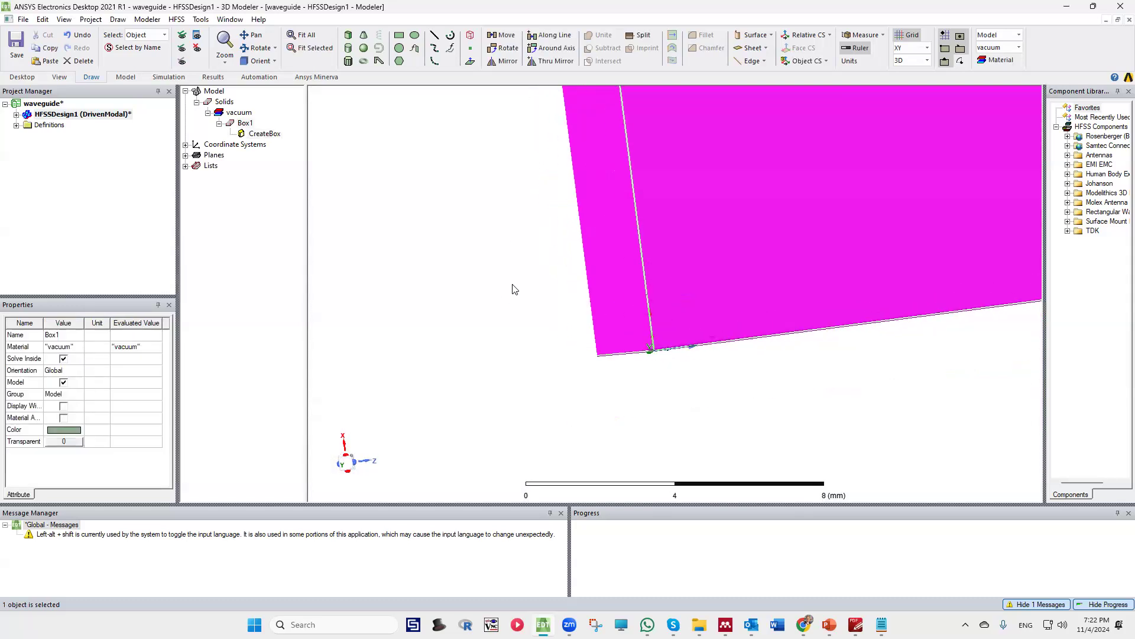
{"action": "scroll", "coordinate": [592, 262], "scroll_direction": "down", "scroll_amount": 15}
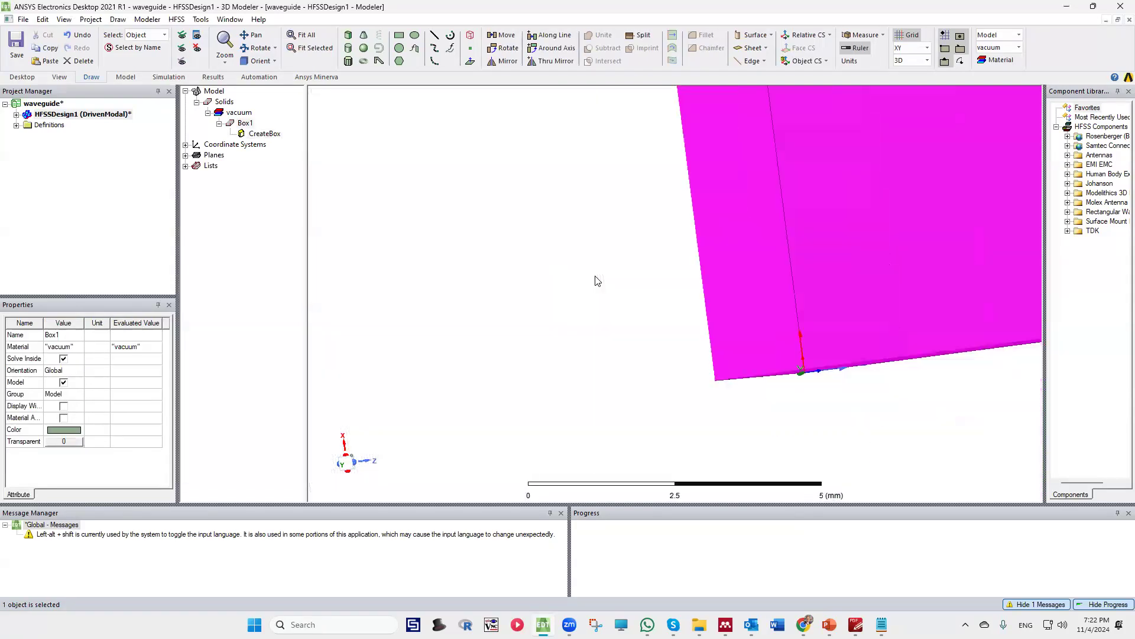
{"action": "left_click_drag", "start_coordinate": [738, 267], "coordinate": [674, 260], "text": "alt"}
{"action": "left_click", "coordinate": [303, 36]}
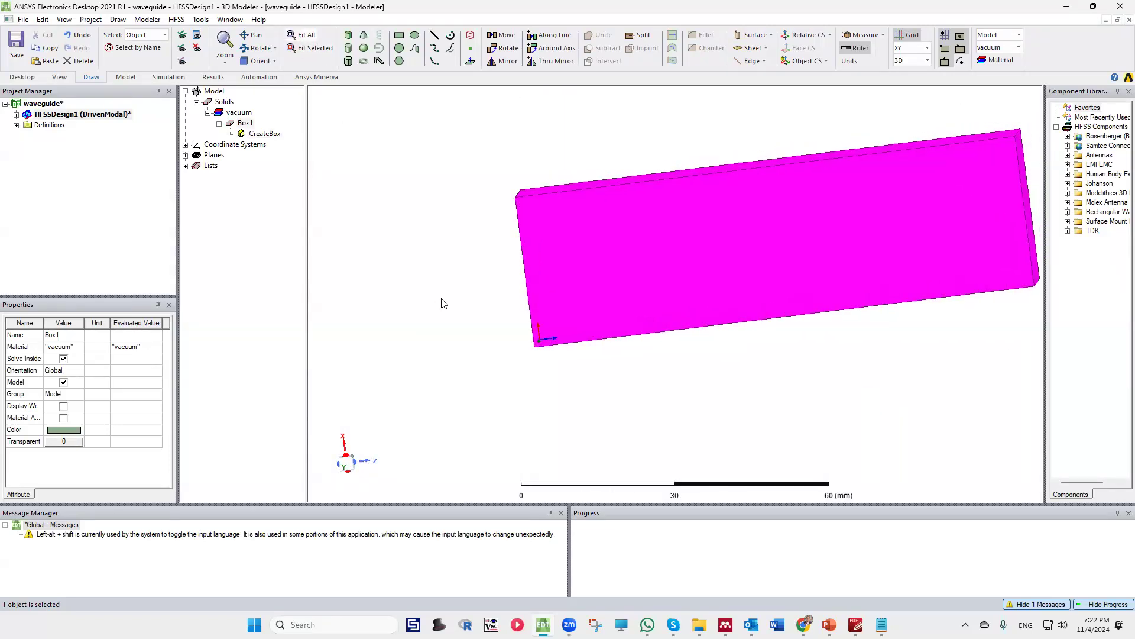
{"action": "left_click_drag", "start_coordinate": [512, 167], "coordinate": [432, 127], "text": "alt"}
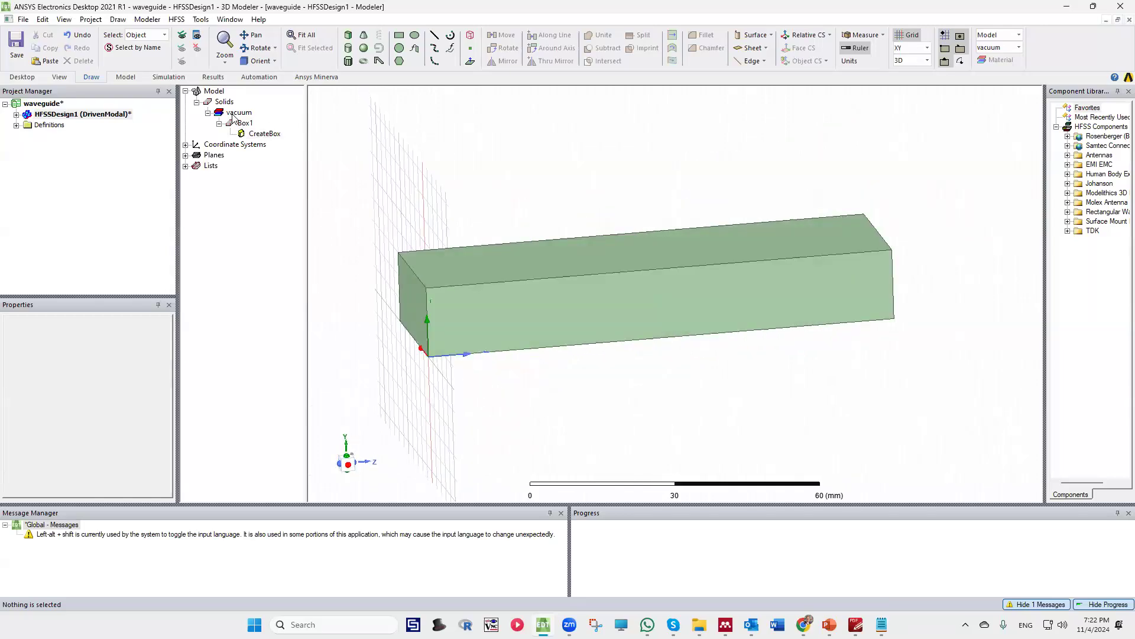
{"action": "left_click_drag", "start_coordinate": [464, 249], "coordinate": [463, 258], "text": "alt"}
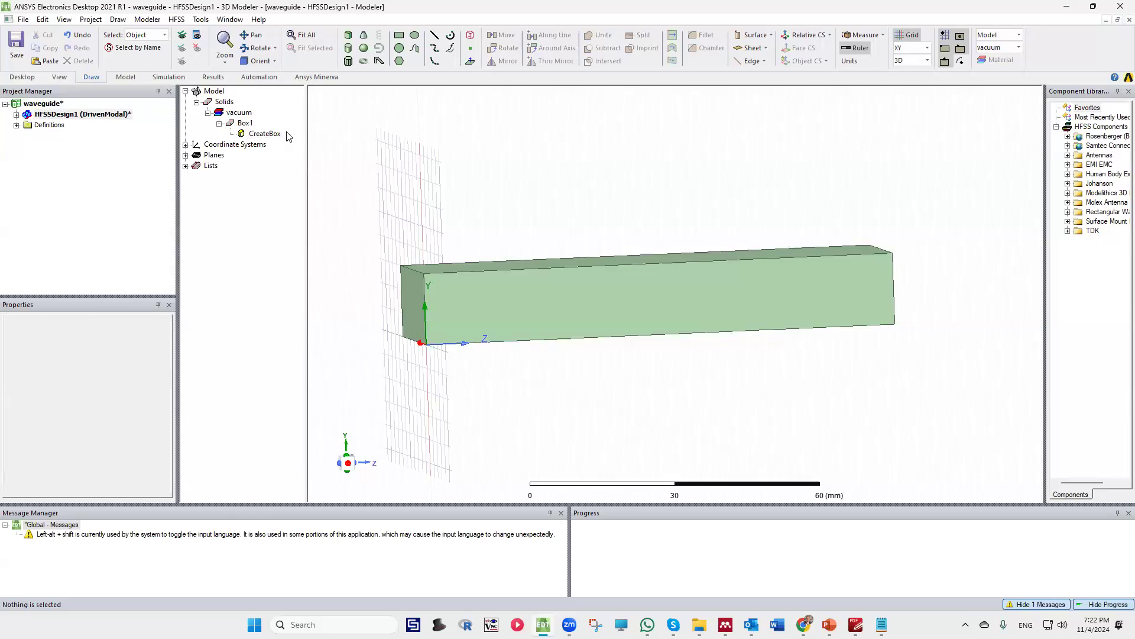
{"action": "left_click_drag", "start_coordinate": [450, 202], "coordinate": [451, 230], "text": "alt"}
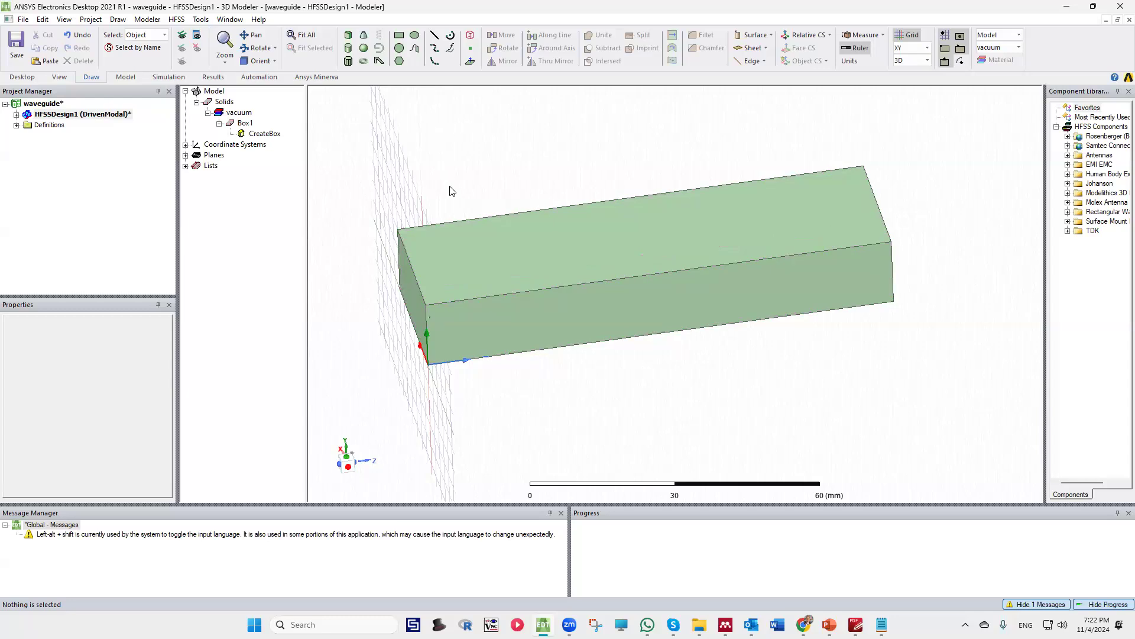
{"action": "mouse_move", "coordinate": [446, 188]}
{"action": "left_mouse_down", "text": "alt"}
{"action": "mouse_move", "coordinate": [448, 175]}
{"action": "mouse_move", "coordinate": [456, 210]}
{"action": "mouse_move", "coordinate": [461, 196]}
{"action": "left_mouse_up", "text": "alt"}
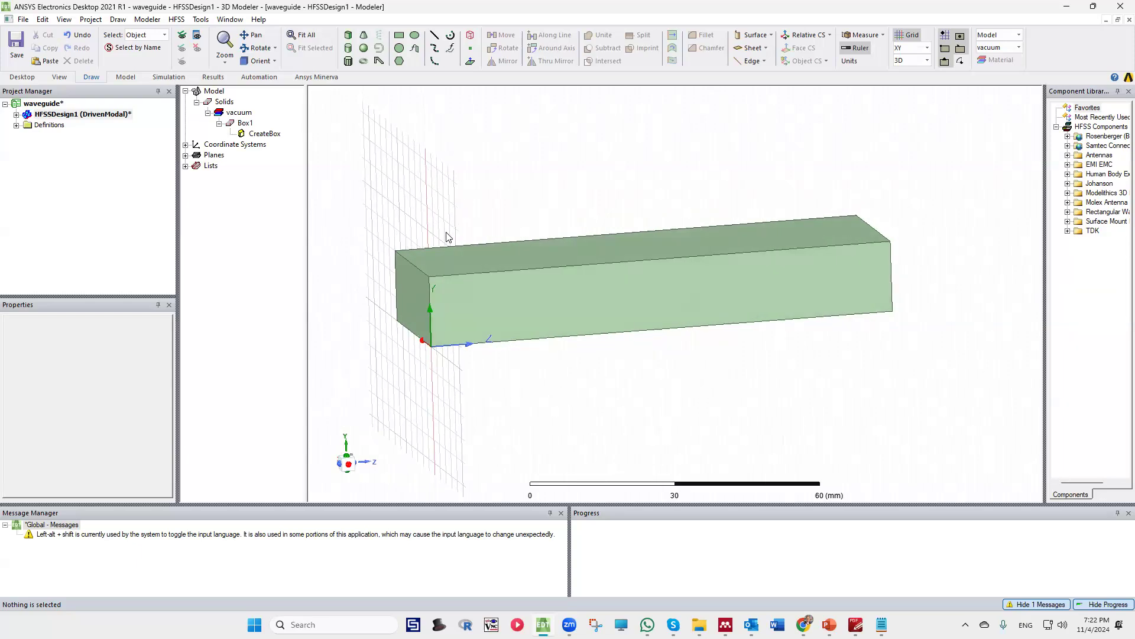
{"action": "mouse_move", "coordinate": [495, 190]}
{"action": "left_mouse_down", "text": "alt"}
{"action": "mouse_move", "coordinate": [472, 172]}
{"action": "mouse_move", "coordinate": [457, 181]}
{"action": "mouse_move", "coordinate": [517, 233]}
{"action": "mouse_move", "coordinate": [534, 179]}
{"action": "mouse_move", "coordinate": [556, 180]}
{"action": "mouse_move", "coordinate": [506, 207]}
{"action": "mouse_move", "coordinate": [512, 218]}
{"action": "mouse_move", "coordinate": [494, 178]}
{"action": "mouse_move", "coordinate": [480, 177]}
{"action": "left_mouse_up", "text": "alt"}
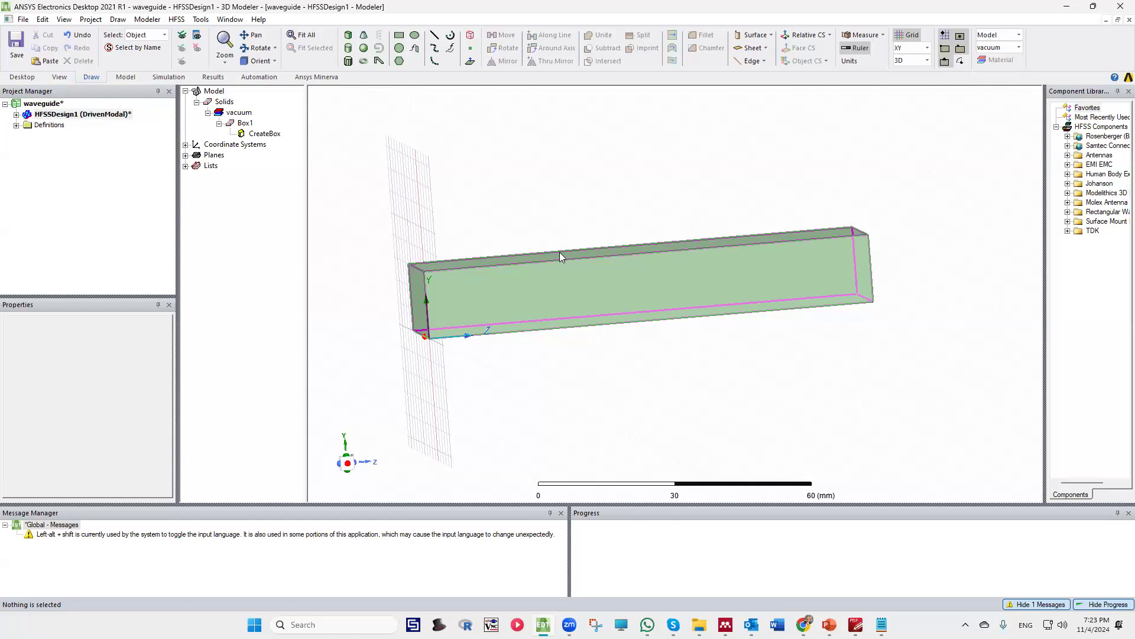
{"action": "scroll", "coordinate": [559, 252], "scroll_direction": "down", "scroll_amount": 1}
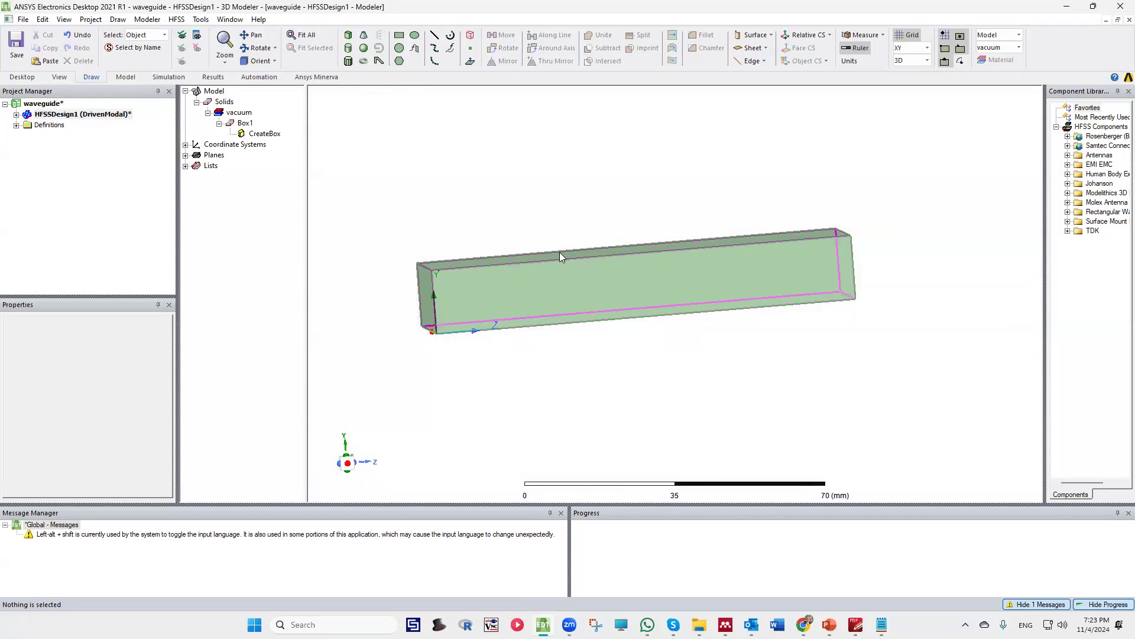
{"action": "middle_click_drag", "start_coordinate": [471, 272], "coordinate": [479, 241]}
{"action": "scroll", "coordinate": [479, 241], "scroll_direction": "down", "scroll_amount": 1}
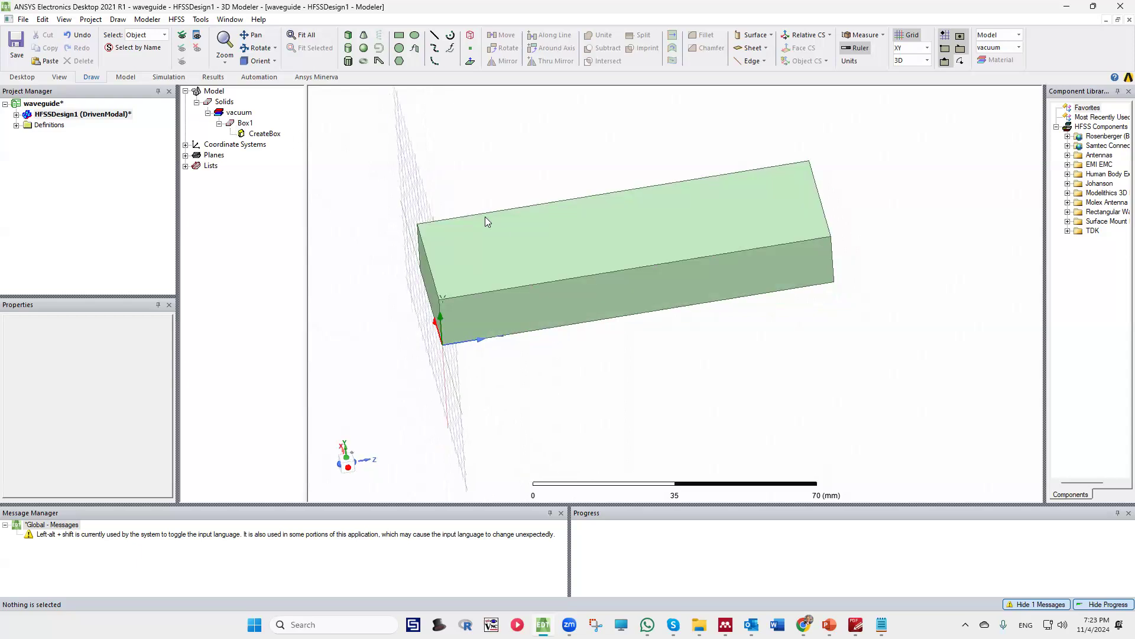
Set the waveguide box's material to air from the material library
{"action": "left_click", "coordinate": [245, 123]}
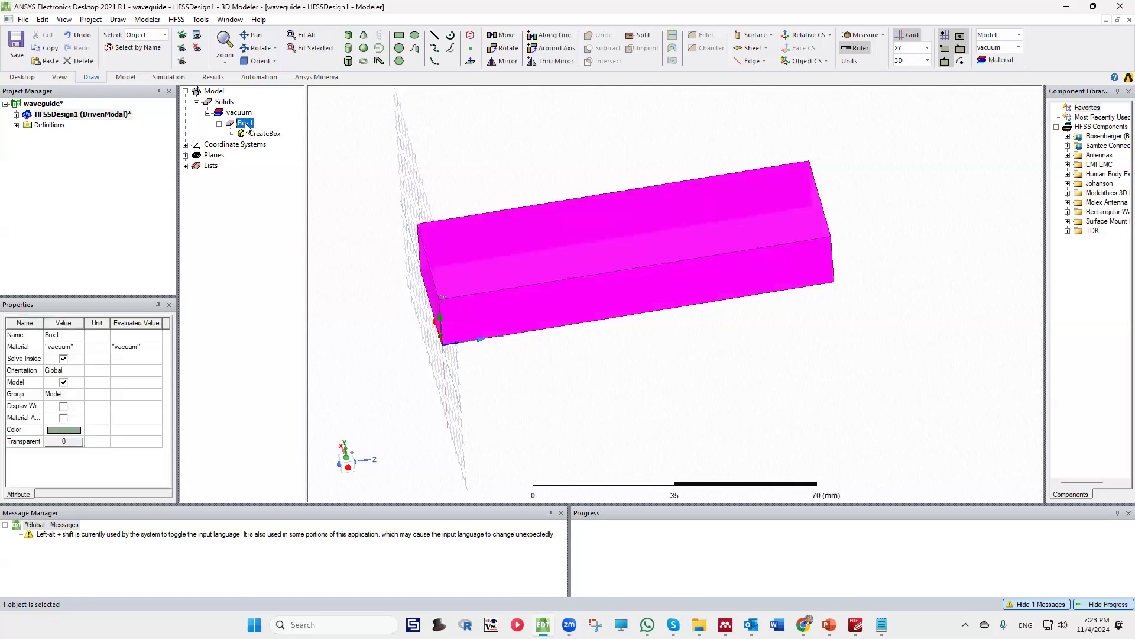
{"action": "double_click", "coordinate": [245, 123]}
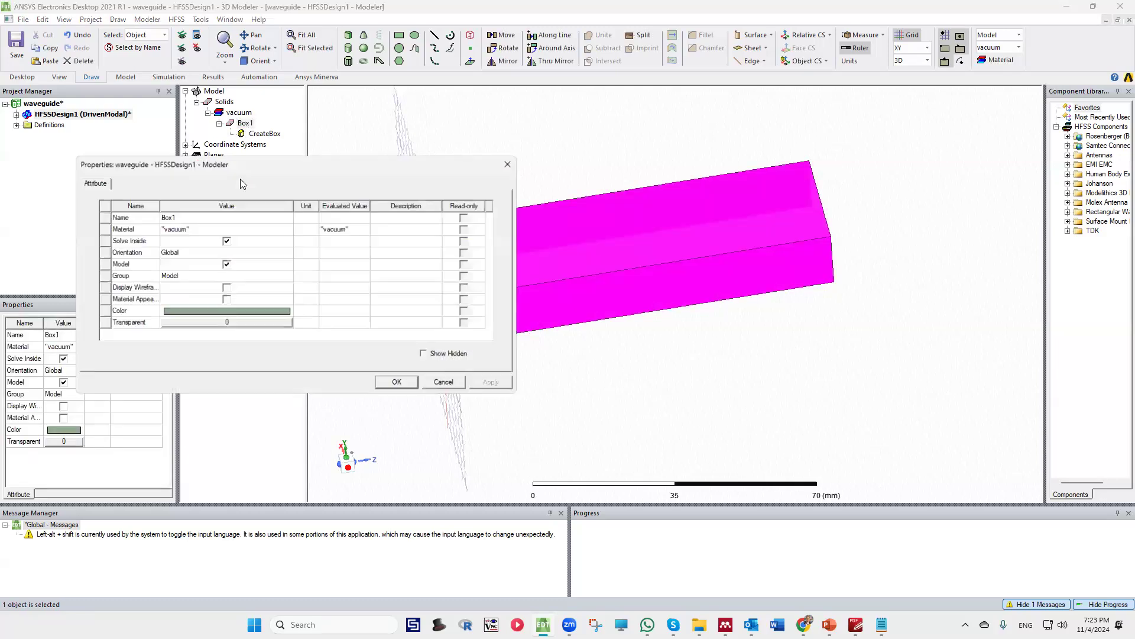
{"action": "left_click", "coordinate": [192, 230]}
{"action": "left_click", "coordinate": [183, 241]}
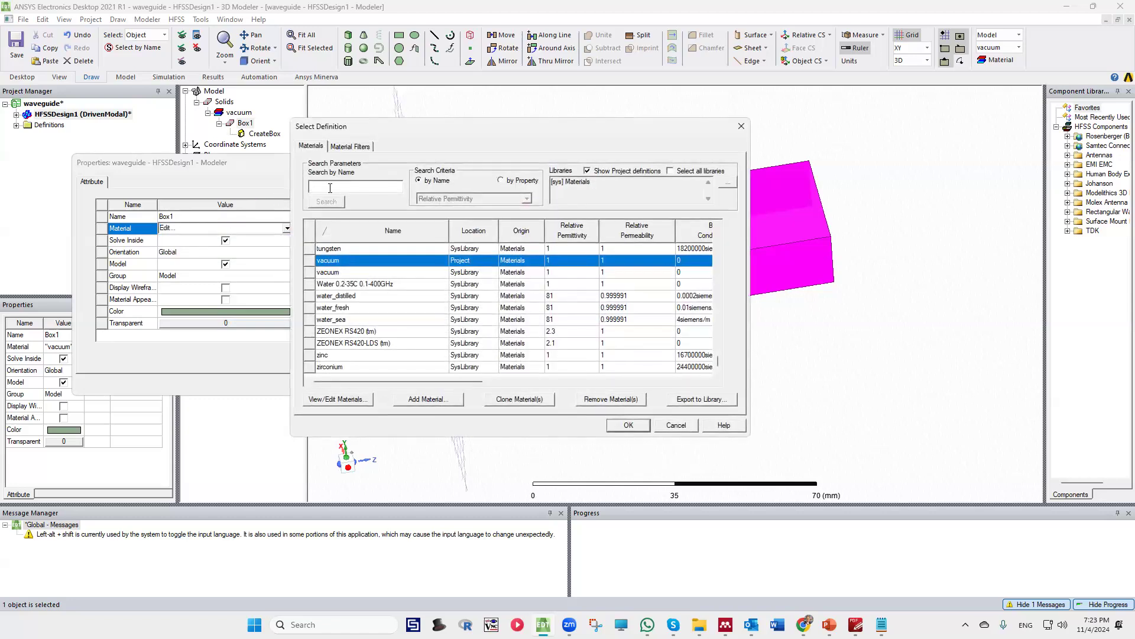
{"action": "type", "text": "ai"}
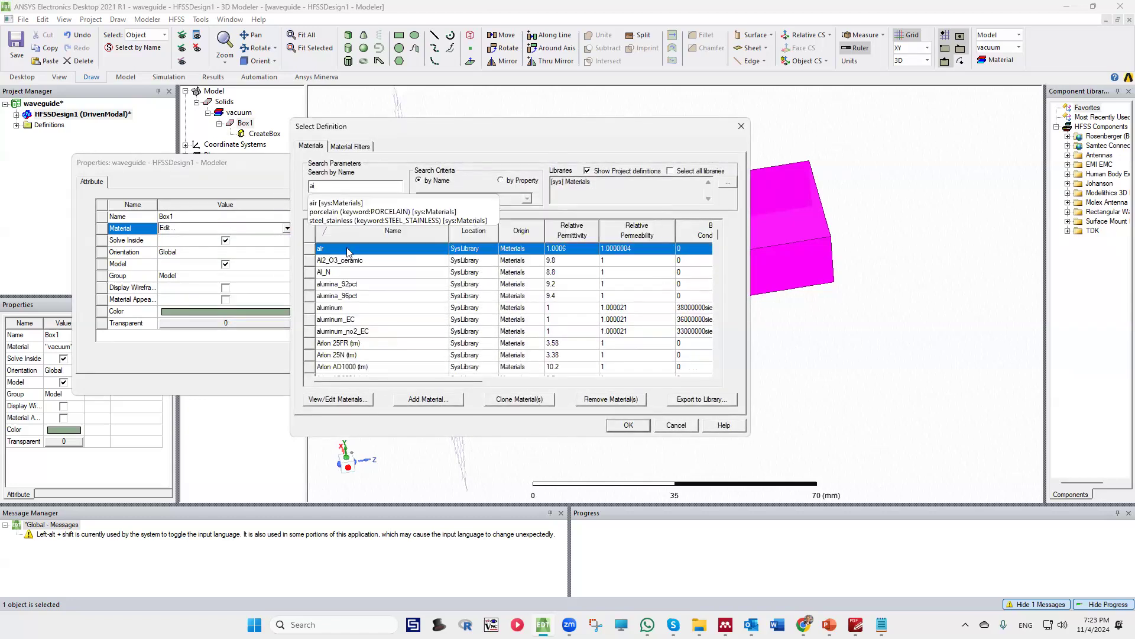
{"action": "left_click", "coordinate": [347, 250]}
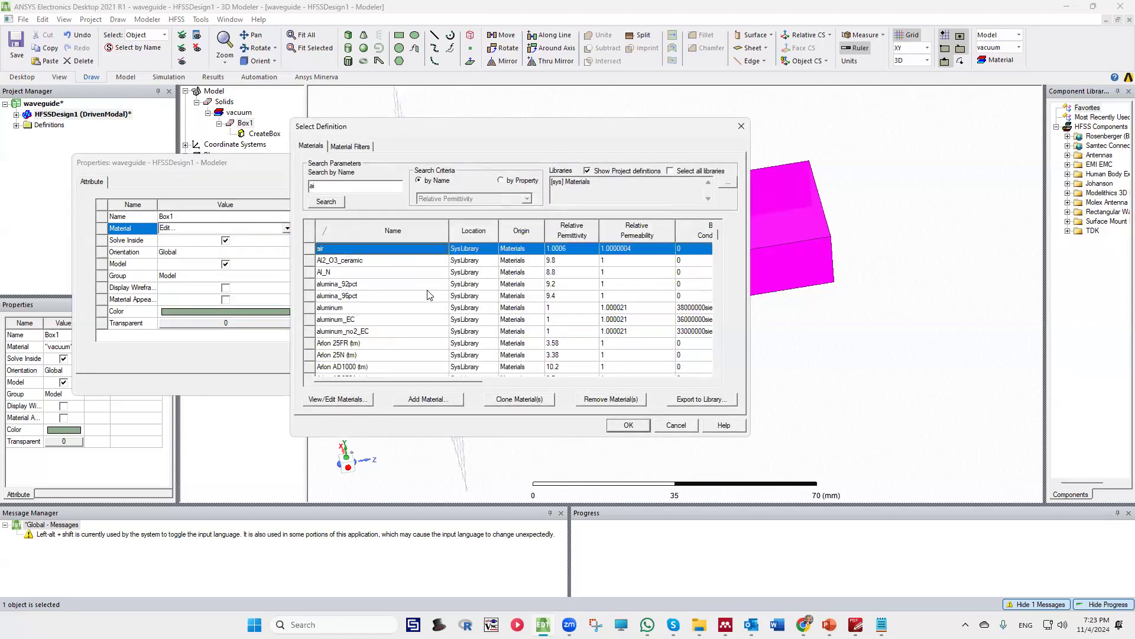
{"action": "double_click", "coordinate": [364, 251]}
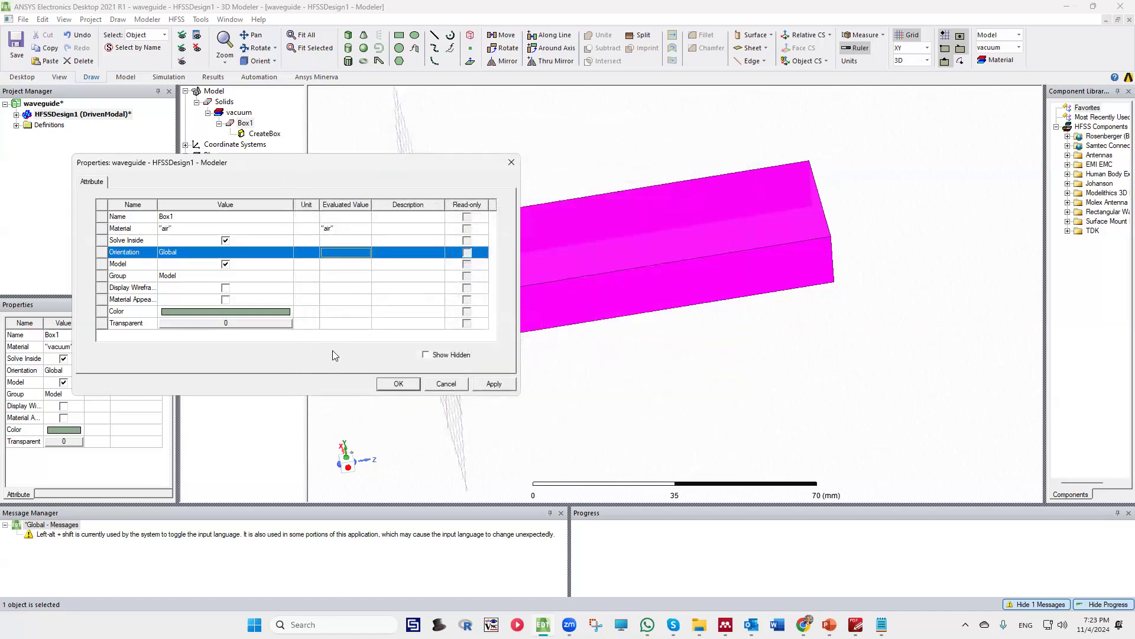
Set the box's transparency to 0.91 and apply the attribute changes
{"action": "left_click", "coordinate": [243, 323]}
{"action": "left_click_drag", "start_coordinate": [231, 270], "coordinate": [322, 270]}
{"action": "left_click", "coordinate": [265, 303]}
{"action": "left_click", "coordinate": [495, 383]}
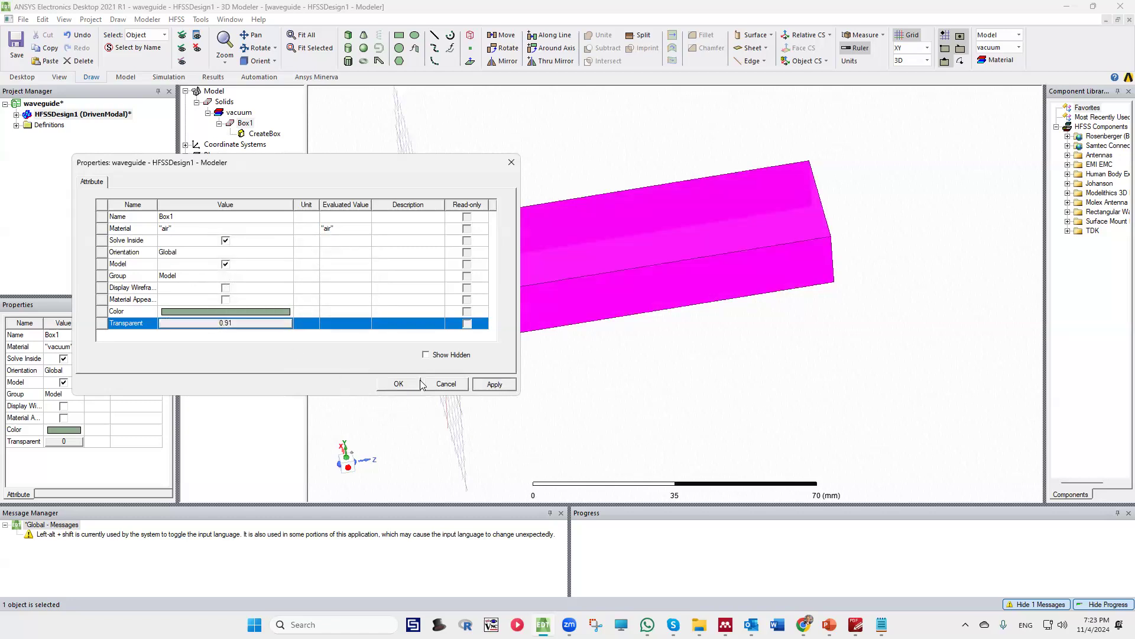
{"action": "left_click", "coordinate": [399, 383]}
{"action": "middle_click_drag", "start_coordinate": [414, 285], "coordinate": [503, 145]}
{"action": "left_click", "coordinate": [520, 146]}
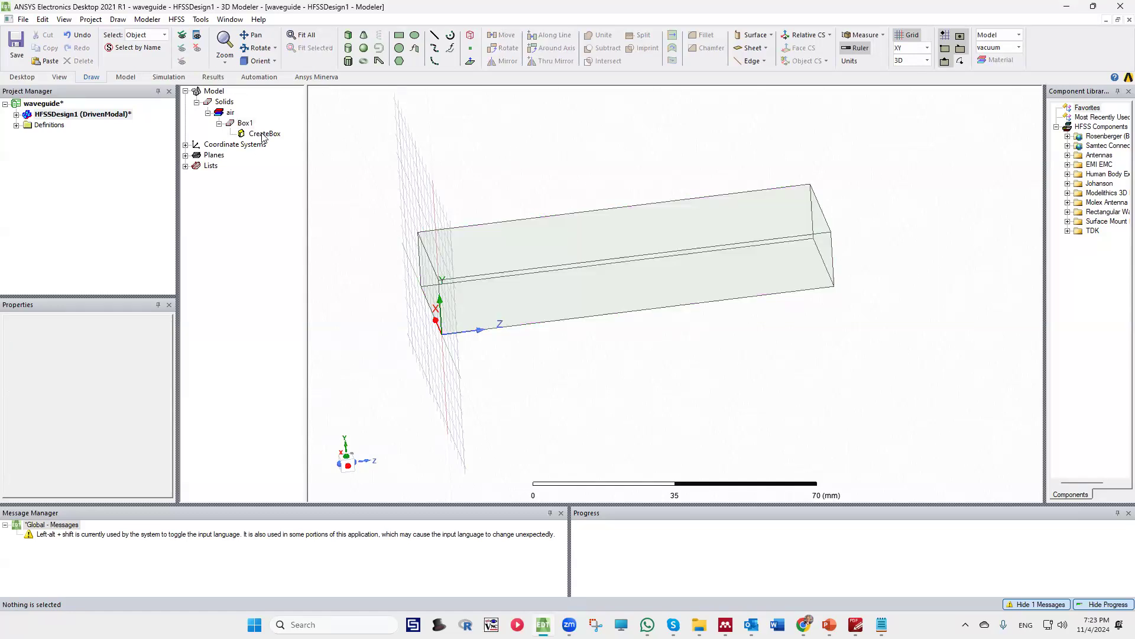
{"action": "mouse_move", "coordinate": [464, 212]}
{"action": "left_mouse_down", "text": "alt"}
{"action": "mouse_move", "coordinate": [530, 170]}
{"action": "mouse_move", "coordinate": [461, 185]}
{"action": "mouse_move", "coordinate": [442, 211]}
{"action": "mouse_move", "coordinate": [384, 189]}
{"action": "left_mouse_up", "text": "alt"}
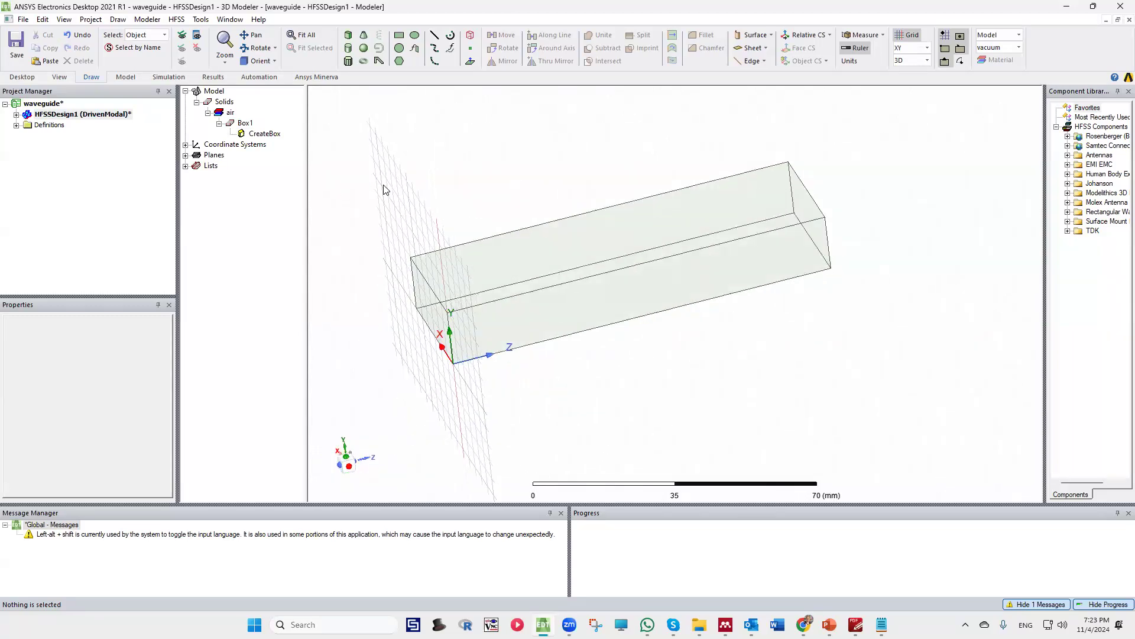
{"action": "left_click", "coordinate": [264, 133]}
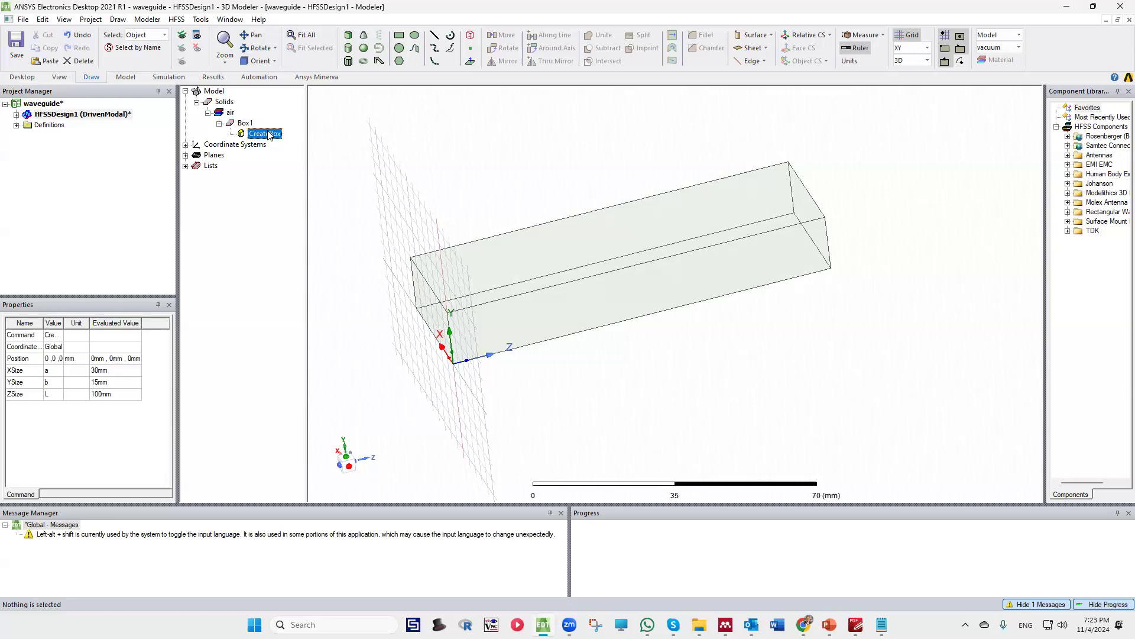
{"action": "mouse_move", "coordinate": [408, 205]}
{"action": "left_mouse_down", "text": "alt"}
{"action": "mouse_move", "coordinate": [437, 222]}
{"action": "mouse_move", "coordinate": [486, 191]}
{"action": "mouse_move", "coordinate": [456, 193]}
{"action": "mouse_move", "coordinate": [451, 237]}
{"action": "left_mouse_up", "text": "alt"}
{"action": "mouse_move", "coordinate": [451, 165]}
{"action": "left_mouse_down", "text": "alt"}
{"action": "mouse_move", "coordinate": [556, 261]}
{"action": "mouse_move", "coordinate": [530, 293]}
{"action": "mouse_move", "coordinate": [516, 246]}
{"action": "mouse_move", "coordinate": [530, 254]}
{"action": "mouse_move", "coordinate": [337, 101]}
{"action": "left_mouse_up", "text": "alt"}
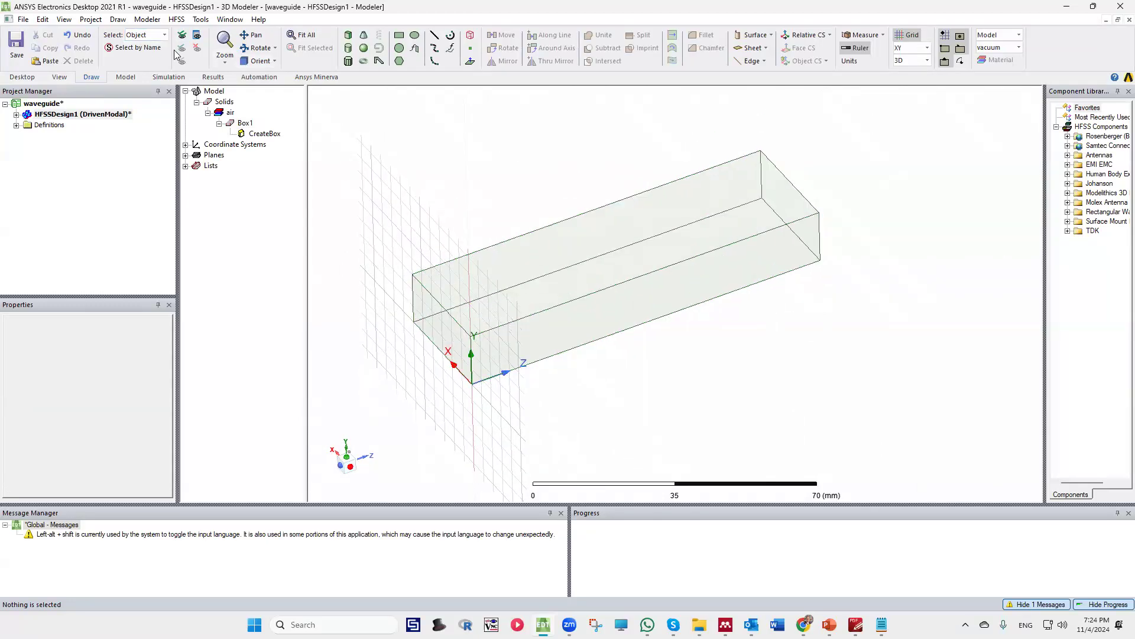
{"action": "left_click", "coordinate": [169, 76]}
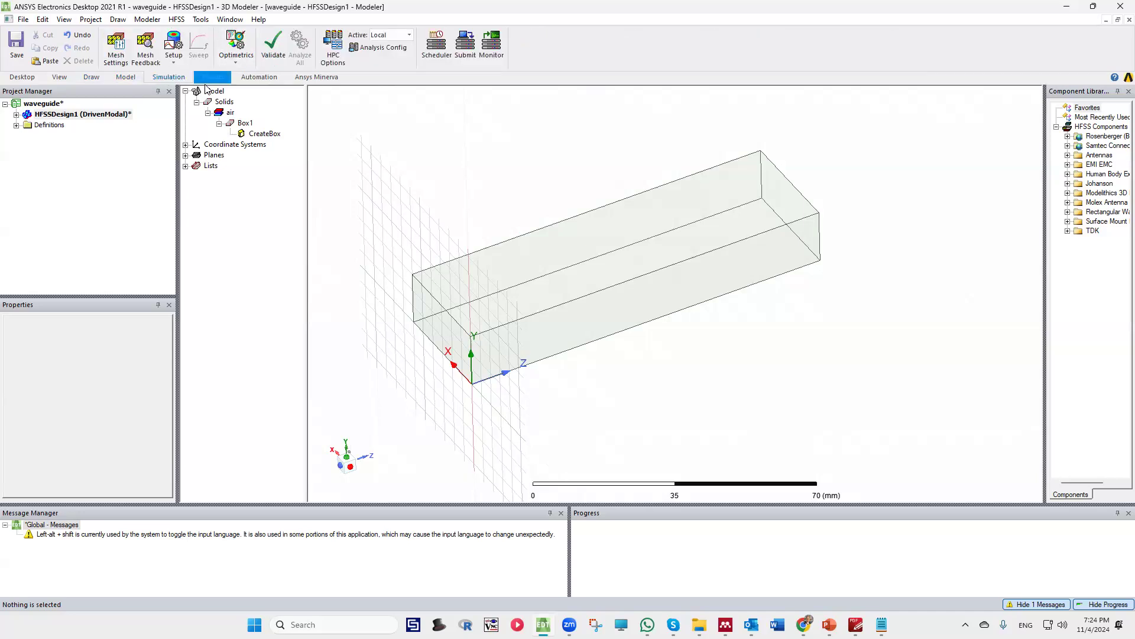
{"action": "left_click", "coordinate": [91, 81]}
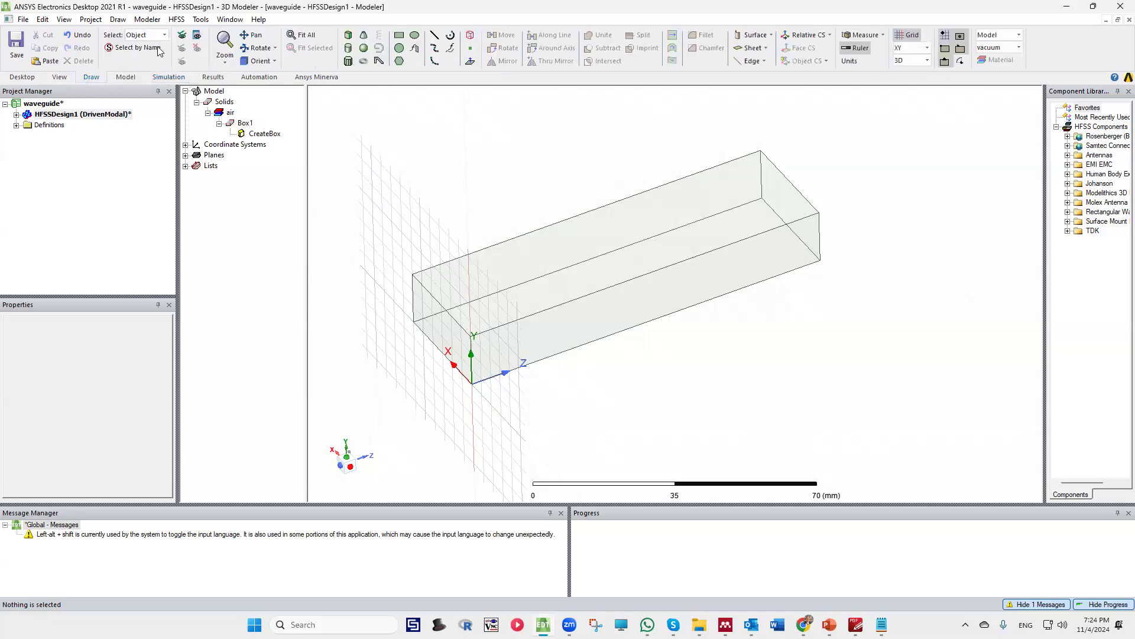
Select the four long side walls of the box in face selection mode and assign them a Perfect E boundary
{"action": "left_click", "coordinate": [159, 38]}
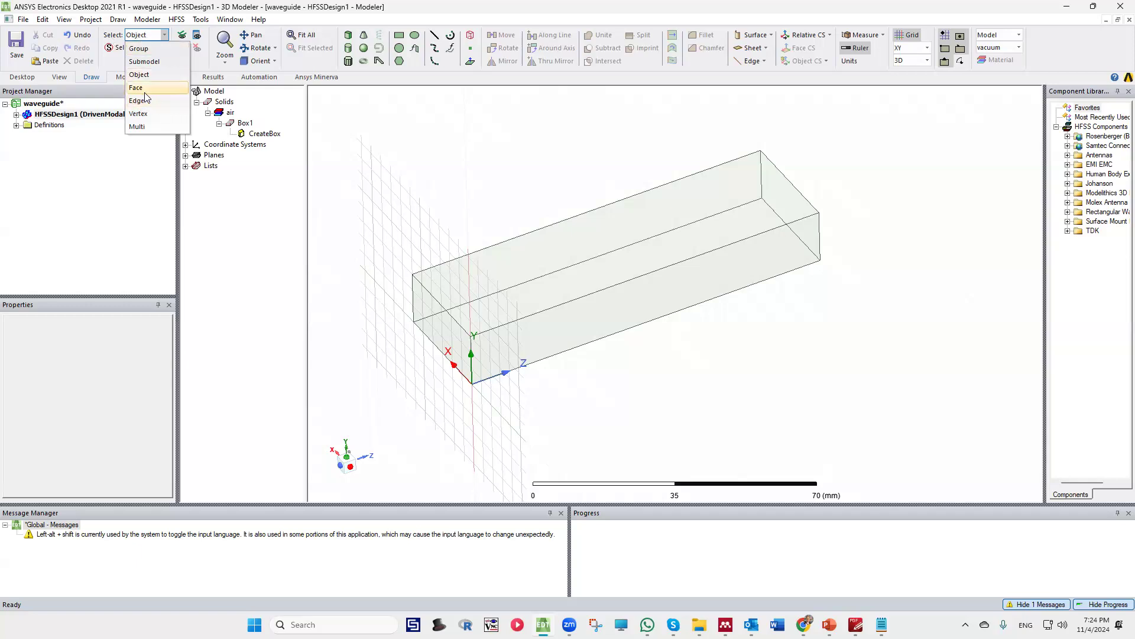
{"action": "left_click", "coordinate": [606, 254]}
{"action": "middle_click_drag", "start_coordinate": [675, 296], "coordinate": [621, 263]}
{"action": "left_click", "coordinate": [607, 305], "text": "ctrl"}
{"action": "middle_click_drag", "start_coordinate": [606, 321], "coordinate": [702, 275]}
{"action": "left_click", "coordinate": [573, 326], "text": "ctrl"}
{"action": "left_click", "coordinate": [541, 353], "text": "ctrl"}
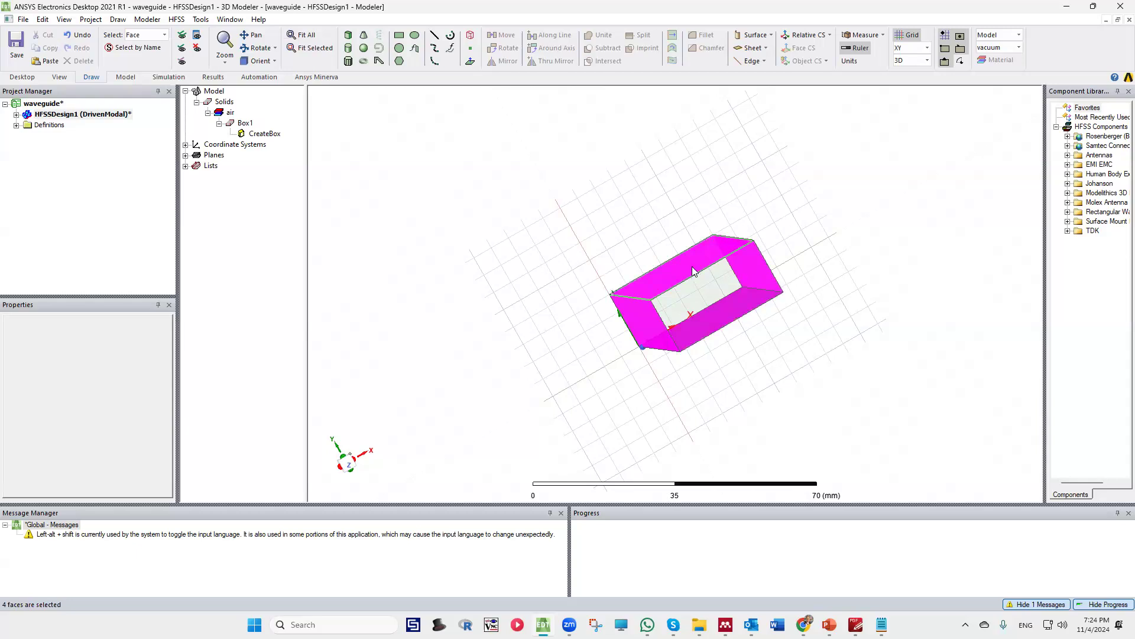
{"action": "right_click", "coordinate": [693, 278]}
{"action": "mouse_move", "coordinate": [779, 472]}
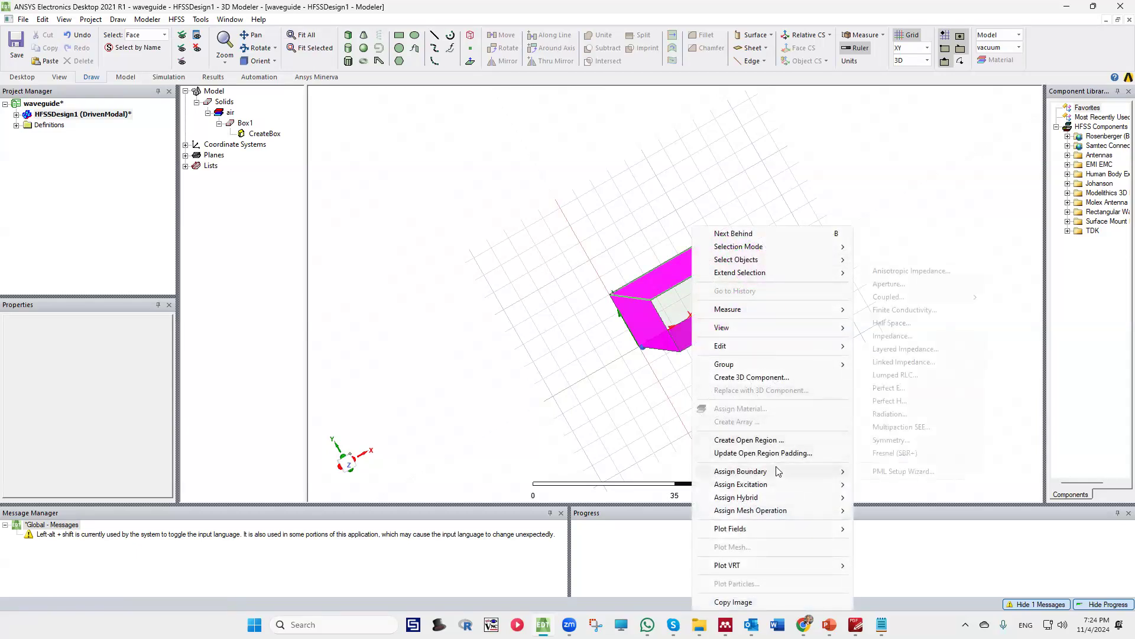
{"action": "left_click", "coordinate": [903, 389]}
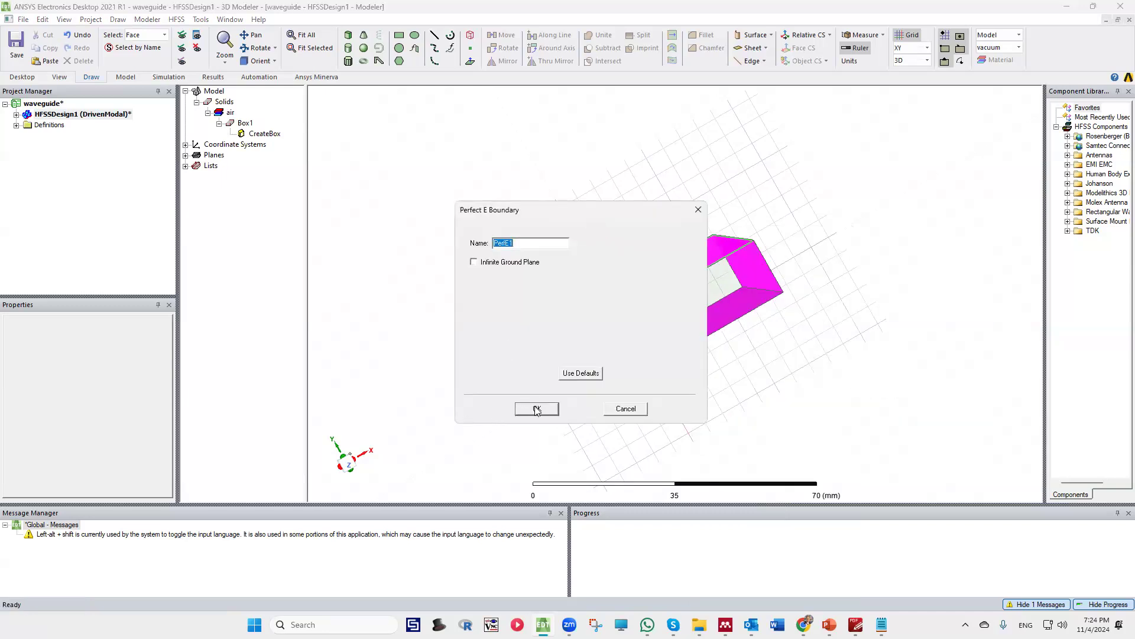
{"action": "left_click", "coordinate": [537, 409]}
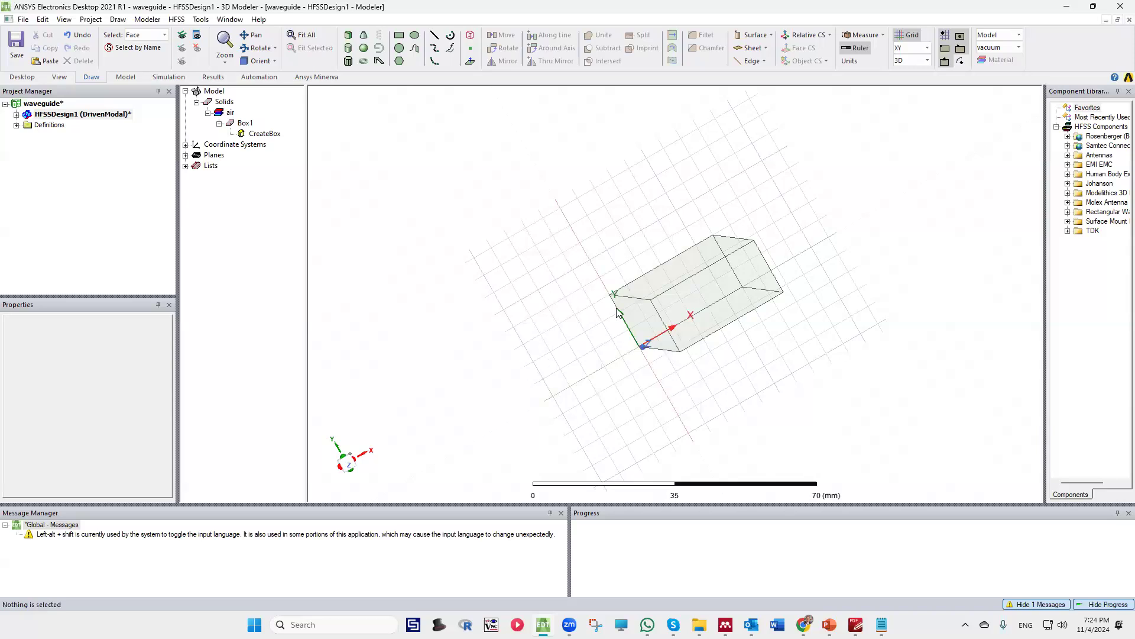
Start assigning a wave port excitation to the box's end face at the coordinate origin
{"action": "middle_click_drag", "start_coordinate": [615, 336], "coordinate": [666, 160]}
{"action": "middle_click_drag", "start_coordinate": [570, 296], "coordinate": [585, 236]}
{"action": "middle_click_drag", "start_coordinate": [542, 353], "coordinate": [318, 181]}
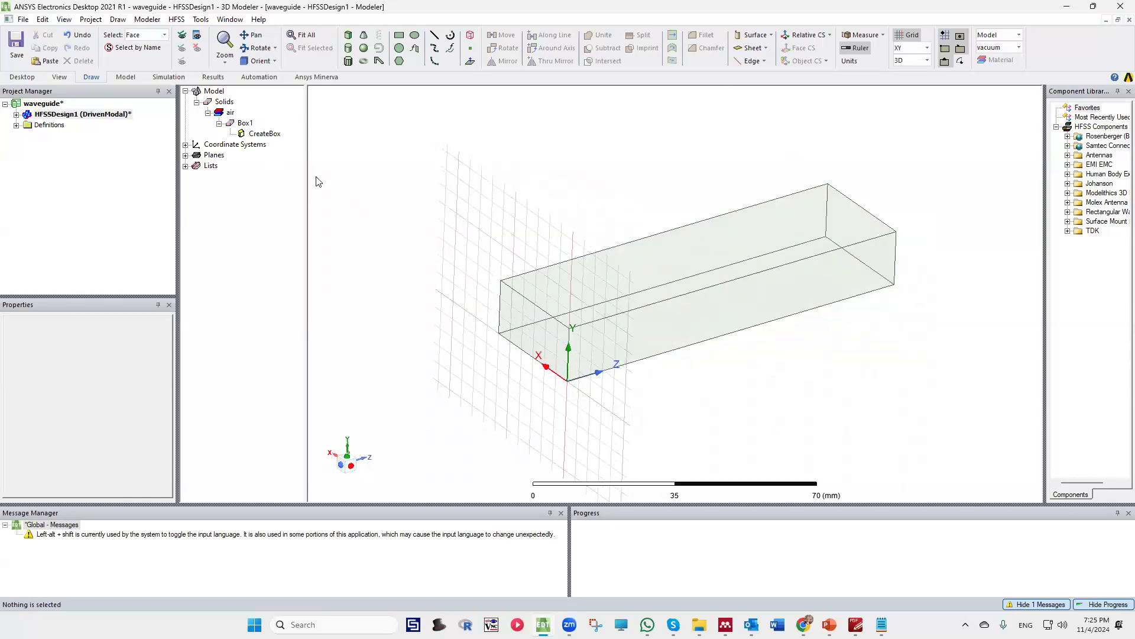
{"action": "left_click", "coordinate": [529, 330]}
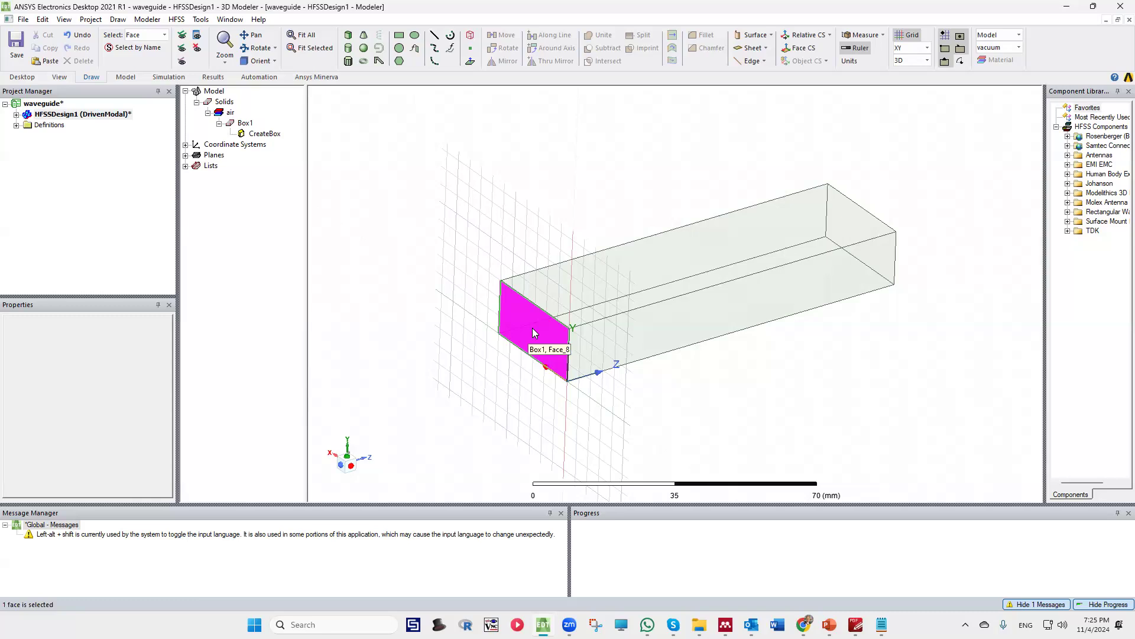
{"action": "right_click", "coordinate": [528, 325]}
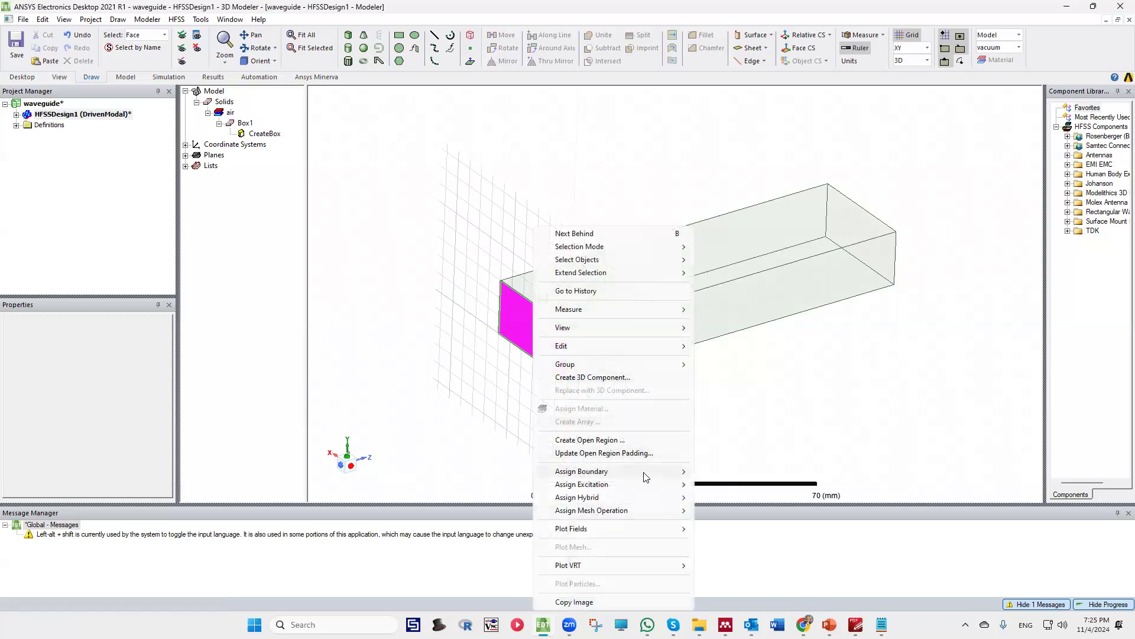
{"action": "mouse_move", "coordinate": [646, 477]}
{"action": "mouse_move", "coordinate": [622, 498]}
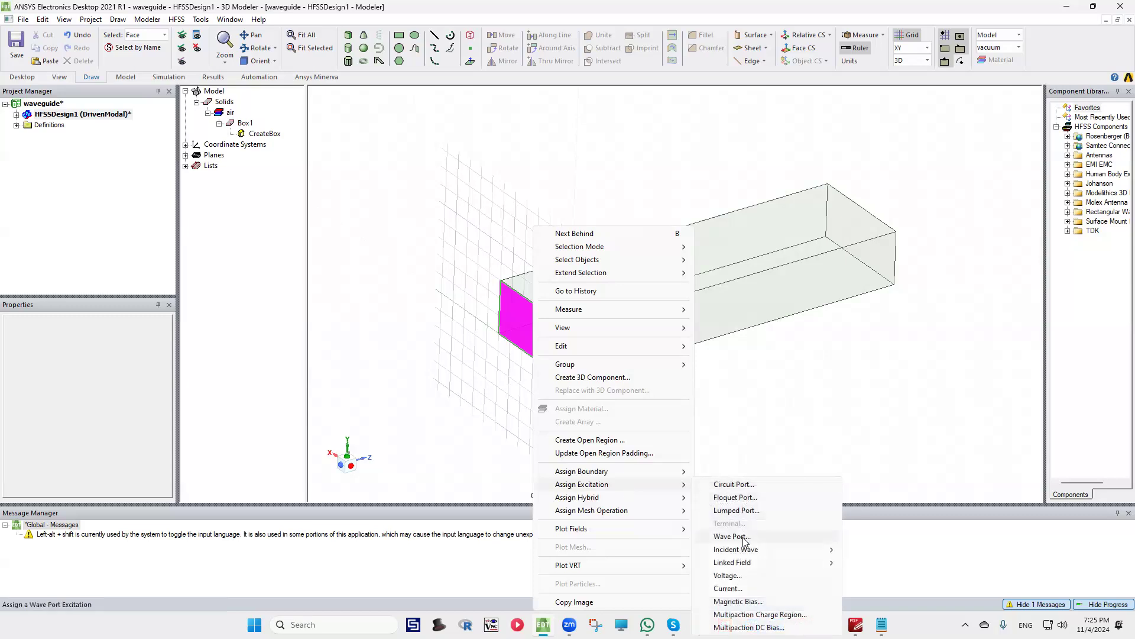
{"action": "left_click", "coordinate": [731, 536]}
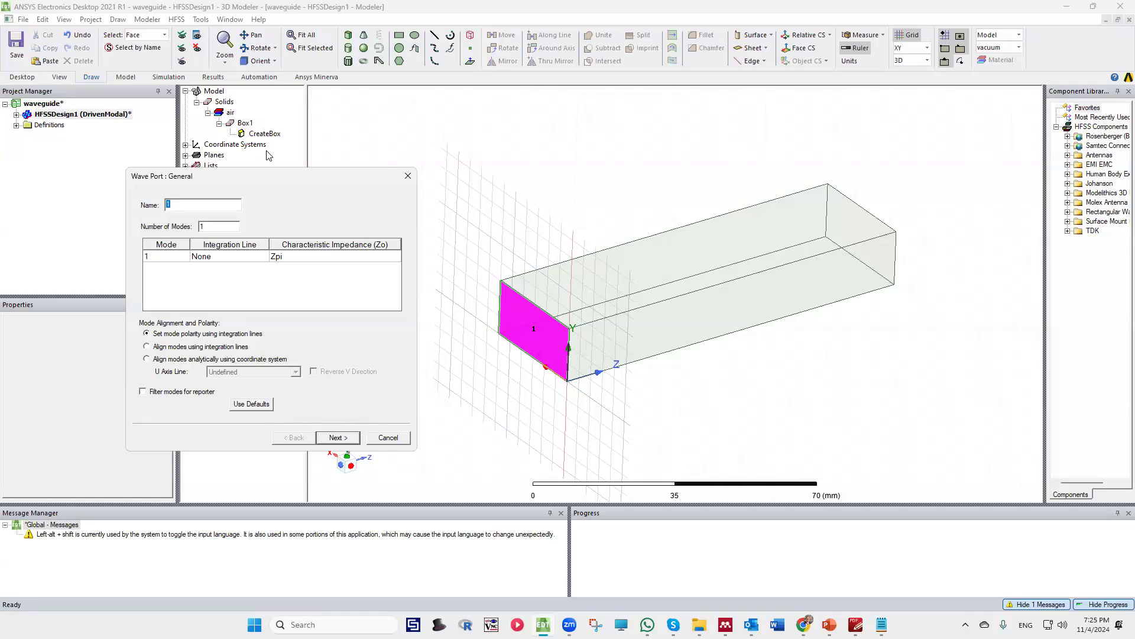
{"action": "left_click_drag", "start_coordinate": [267, 155], "coordinate": [271, 136]}
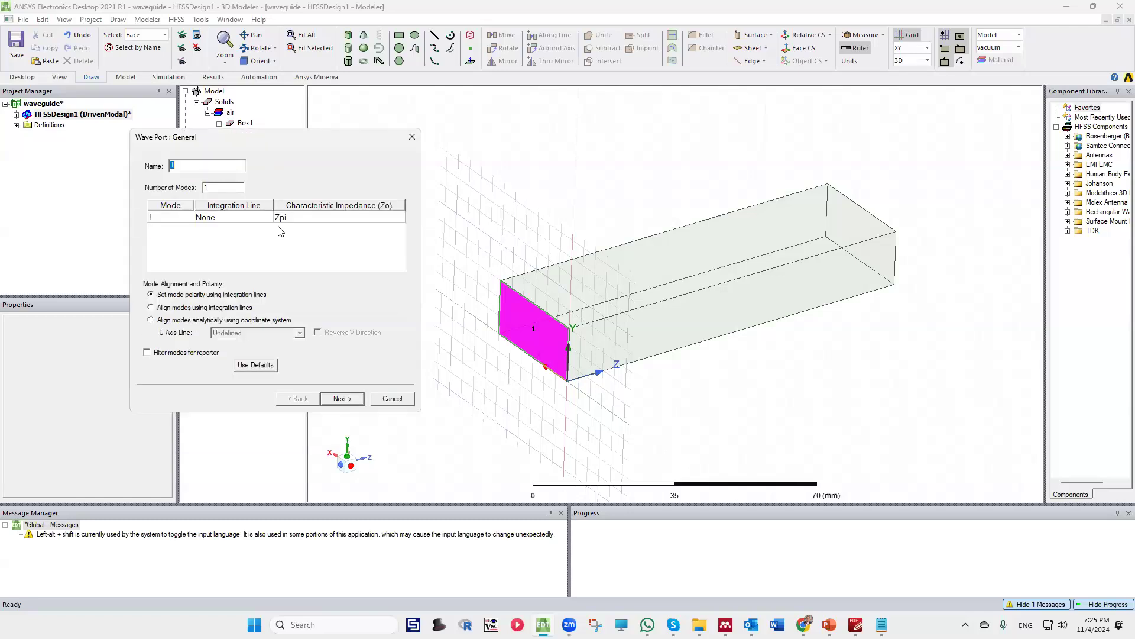
Draw the port mode's integration line from the lower edge midpoint (15, 0, 0) up to the upper edge midpoint and finish the port without renormalization
{"action": "left_click", "coordinate": [234, 219]}
{"action": "left_click", "coordinate": [235, 219]}
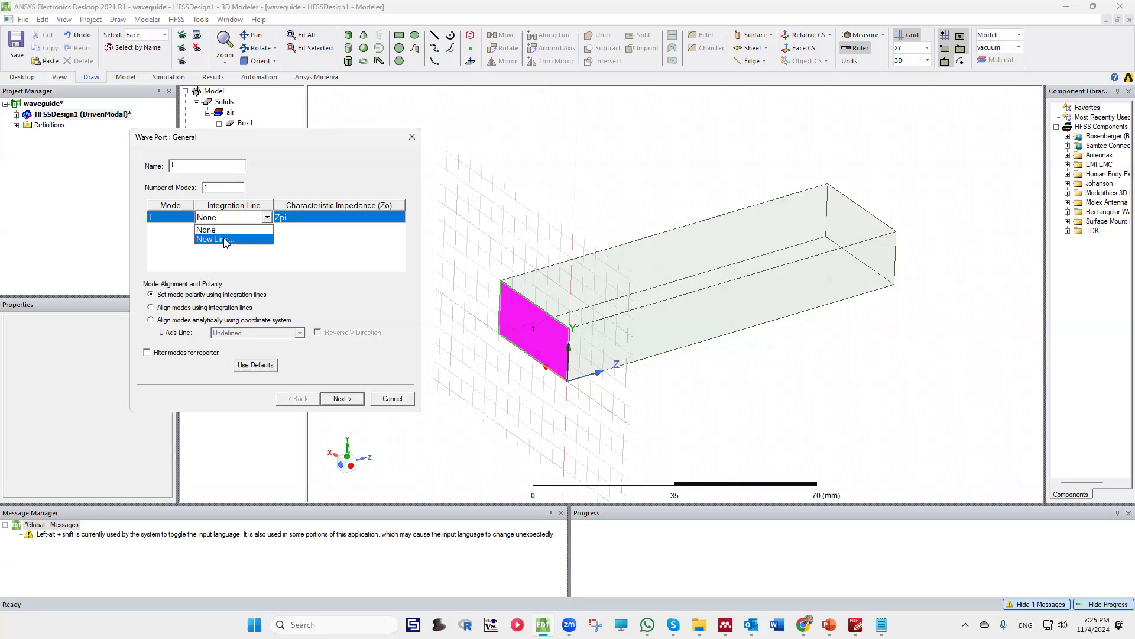
{"action": "left_click", "coordinate": [226, 240]}
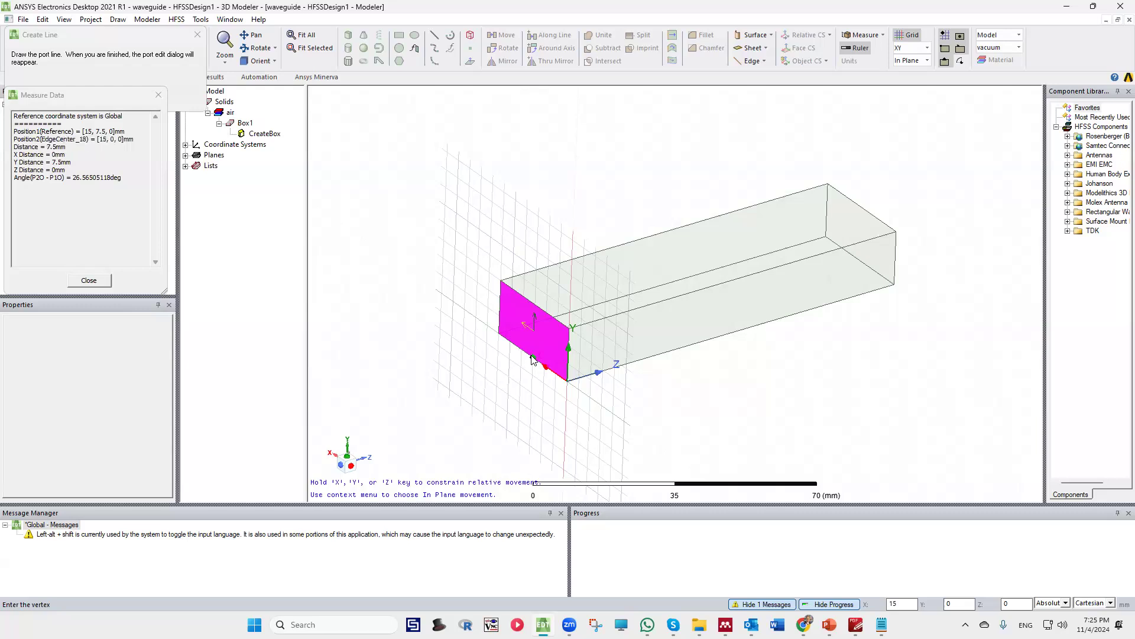
{"action": "mouse_move", "coordinate": [529, 358]}
{"action": "middle_mouse_down"}
{"action": "mouse_move", "coordinate": [586, 333]}
{"action": "mouse_move", "coordinate": [571, 346]}
{"action": "middle_mouse_up"}
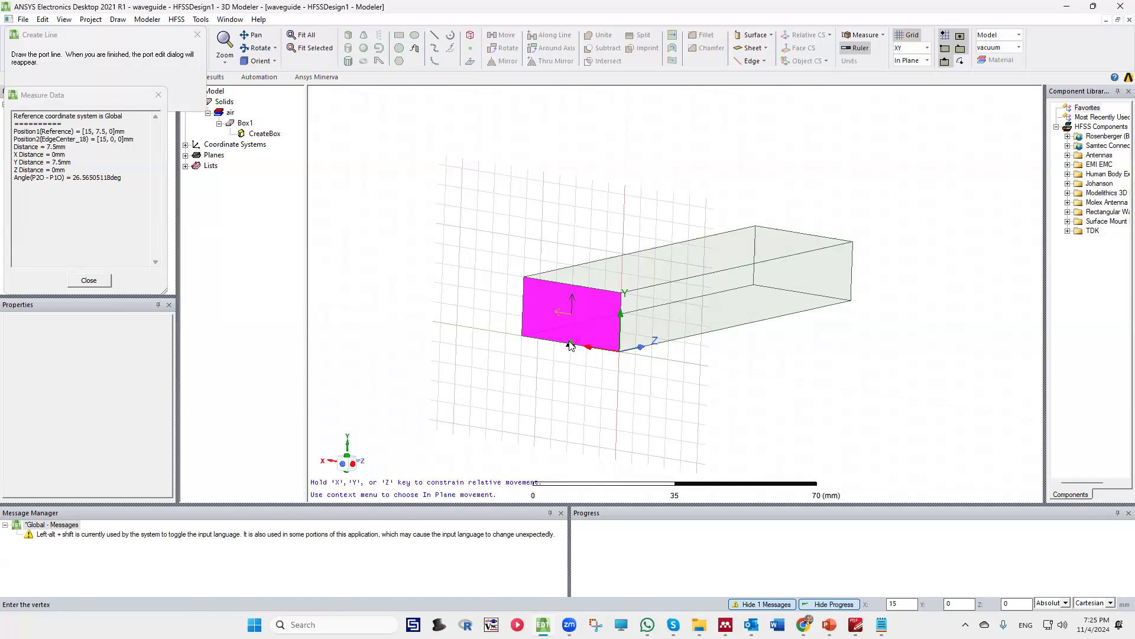
{"action": "left_click", "coordinate": [570, 345]}
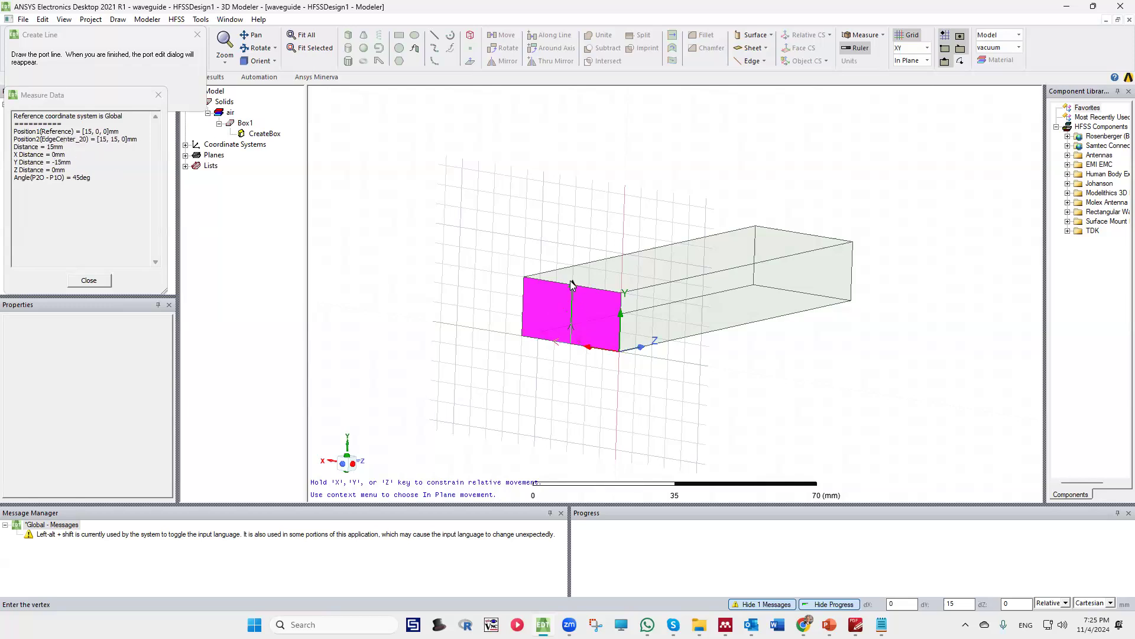
{"action": "left_click", "coordinate": [572, 284]}
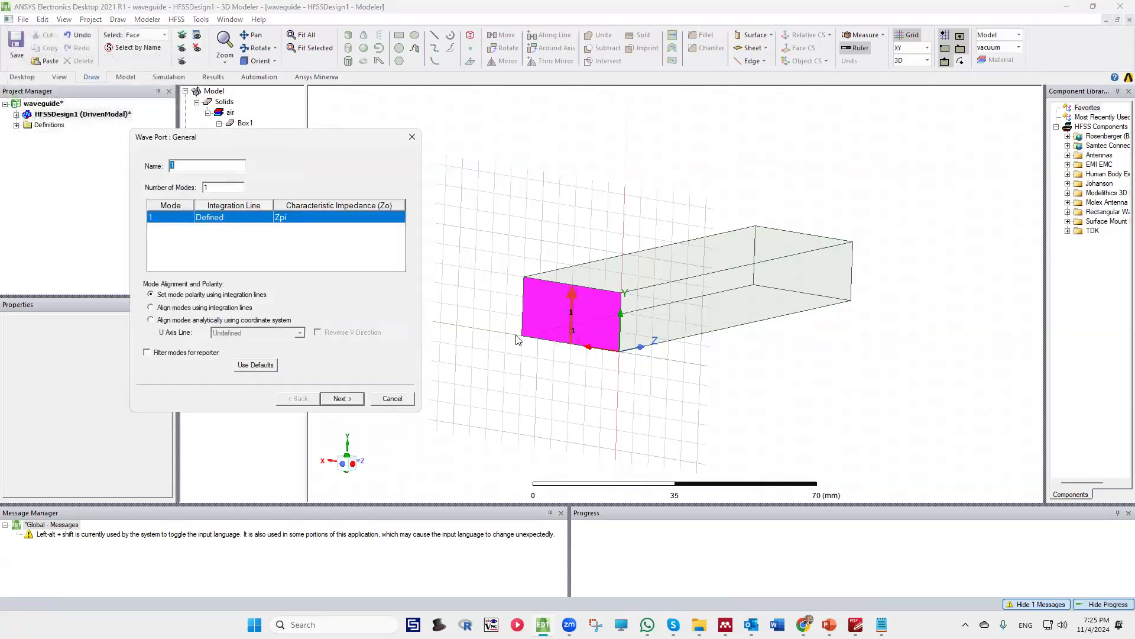
{"action": "left_click", "coordinate": [340, 398]}
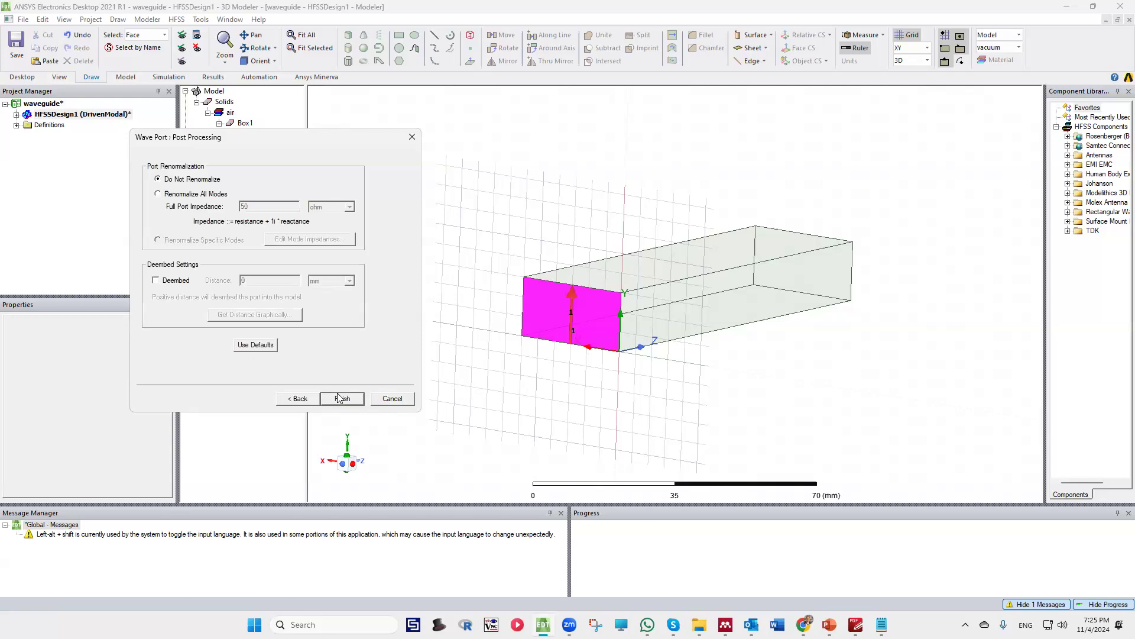
{"action": "left_click", "coordinate": [343, 399]}
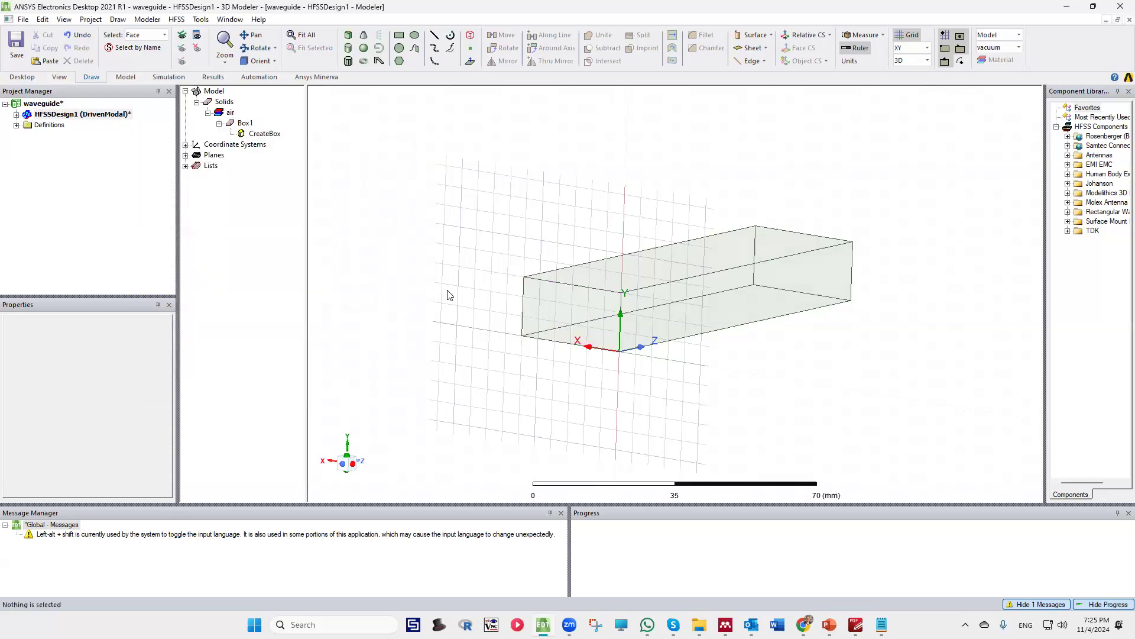
Expand the design's excitations and highlight wave port 1 to inspect its face and integration line up close
{"action": "double_click", "coordinate": [26, 115]}
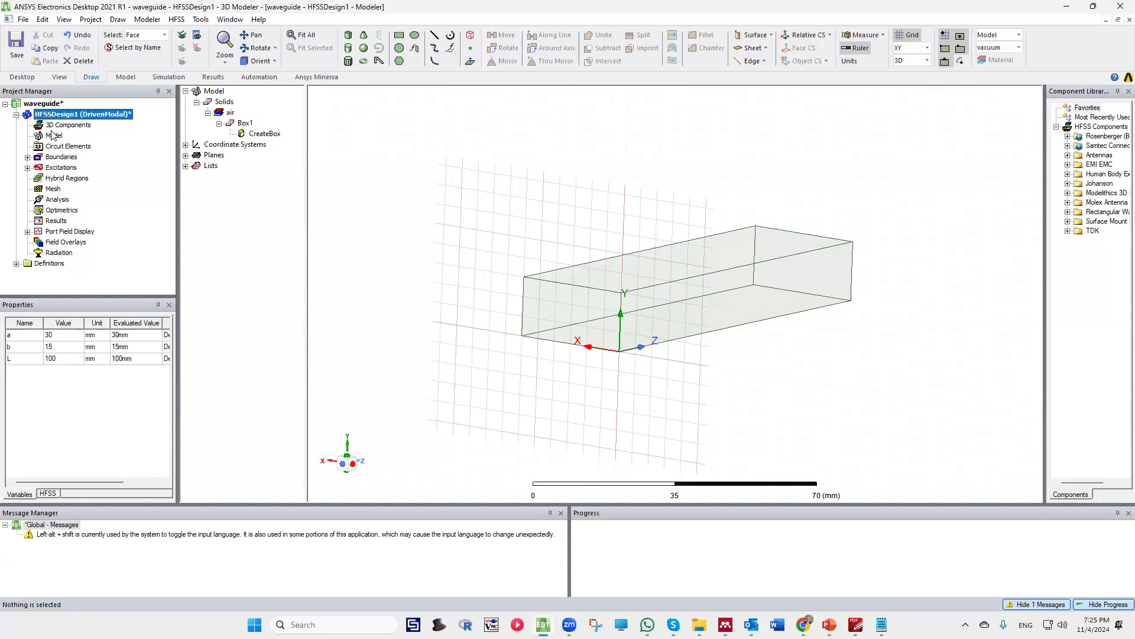
{"action": "left_click", "coordinate": [27, 168]}
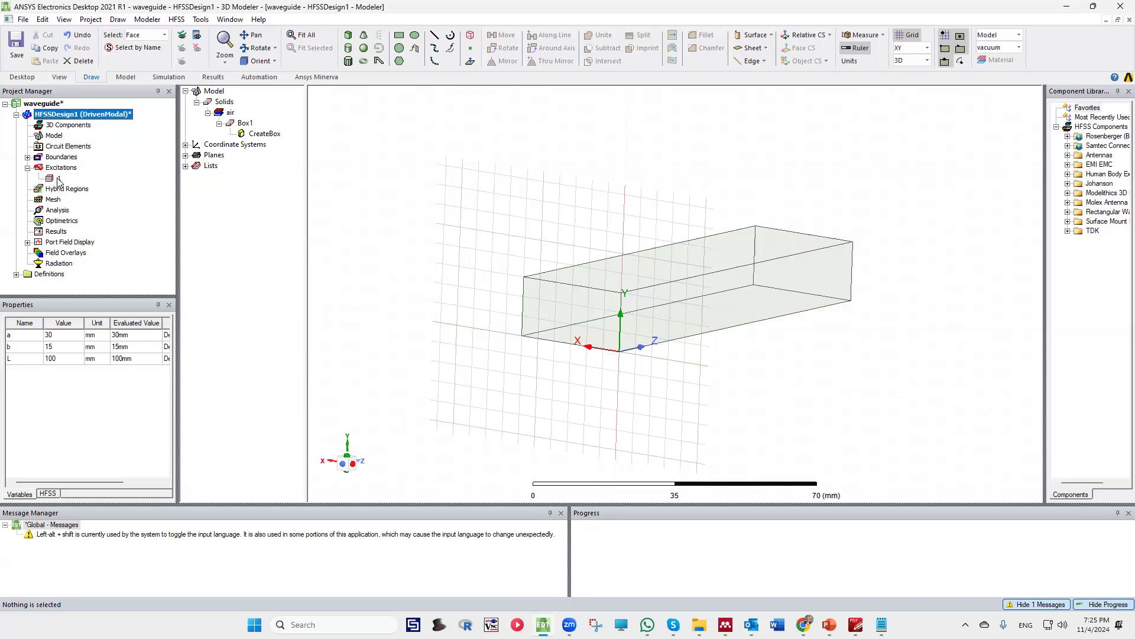
{"action": "left_click", "coordinate": [58, 178]}
{"action": "scroll", "coordinate": [524, 281], "scroll_direction": "up", "scroll_amount": 1}
{"action": "mouse_move", "coordinate": [592, 331]}
{"action": "middle_mouse_down"}
{"action": "mouse_move", "coordinate": [604, 244]}
{"action": "mouse_move", "coordinate": [579, 344]}
{"action": "middle_mouse_up"}
{"action": "scroll", "coordinate": [580, 343], "scroll_direction": "up", "scroll_amount": 2}
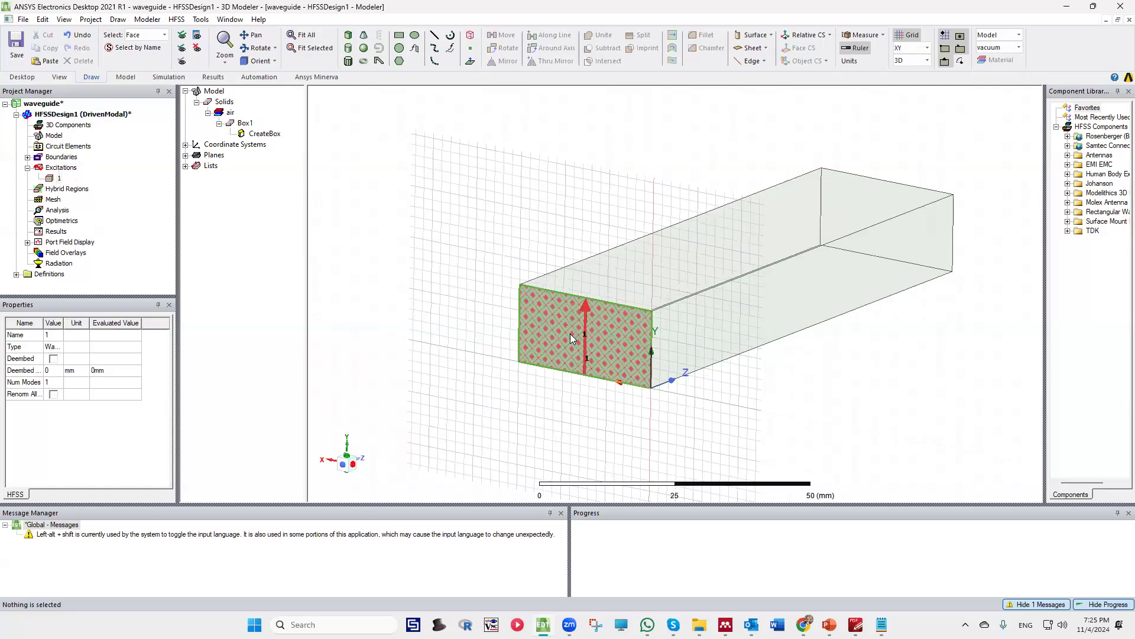
{"action": "left_click", "coordinate": [57, 179]}
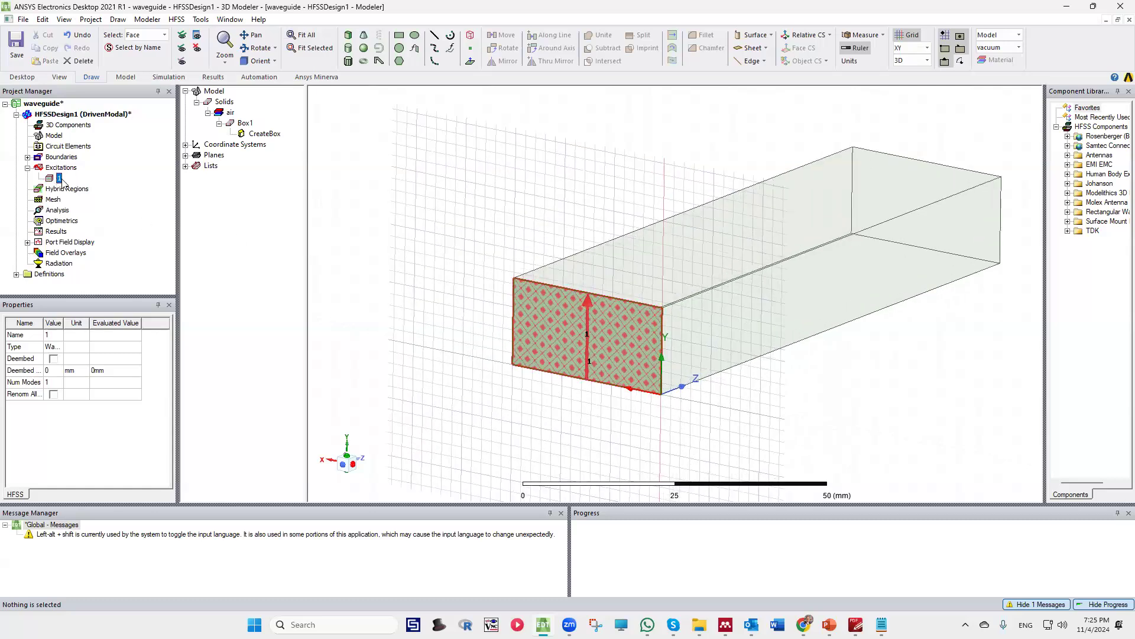
Start assigning a wave port excitation to the box's other end face, opposite wave port 1
{"action": "scroll", "coordinate": [414, 275], "scroll_direction": "up", "scroll_amount": 1}
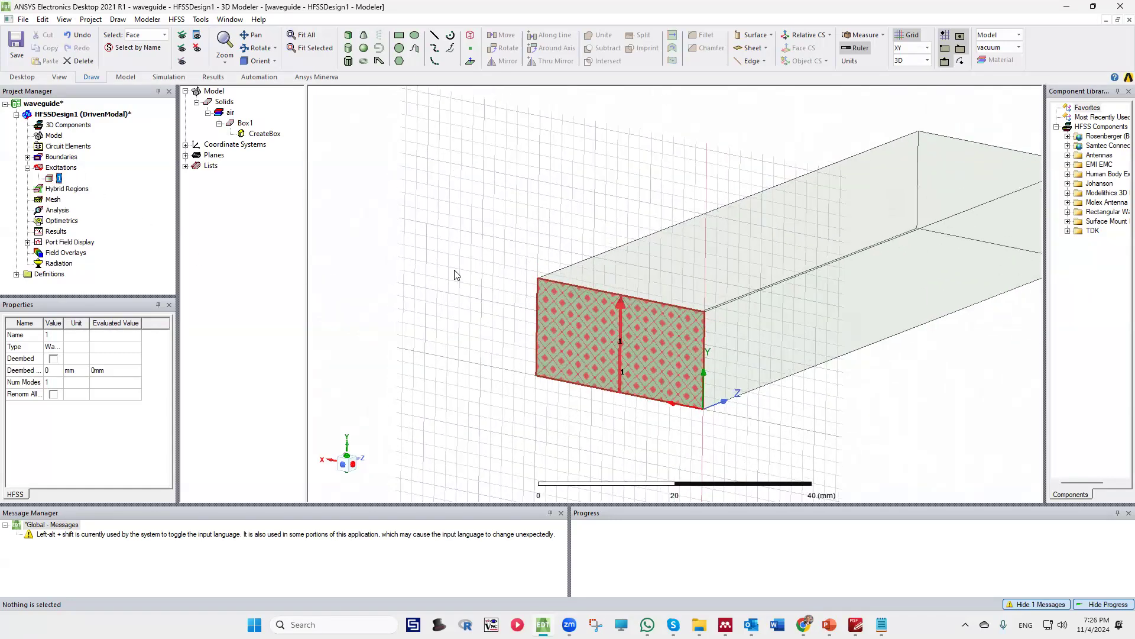
{"action": "scroll", "coordinate": [454, 275], "scroll_direction": "down", "scroll_amount": 2}
{"action": "middle_click_drag", "start_coordinate": [623, 307], "coordinate": [773, 281]}
{"action": "left_click", "coordinate": [774, 289]}
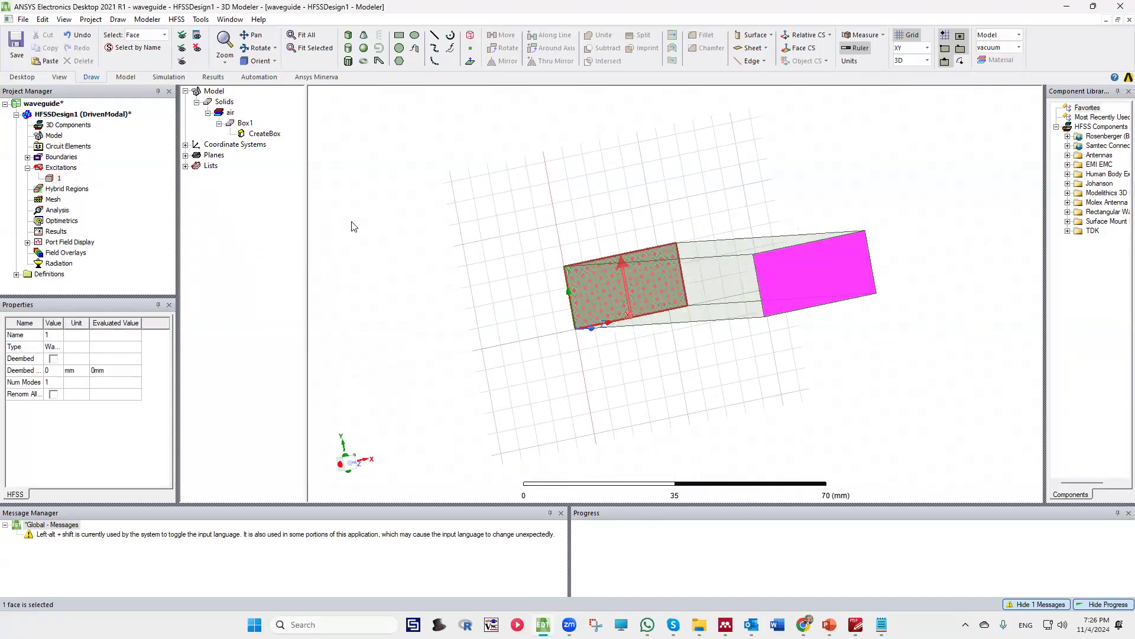
{"action": "right_click", "coordinate": [845, 278]}
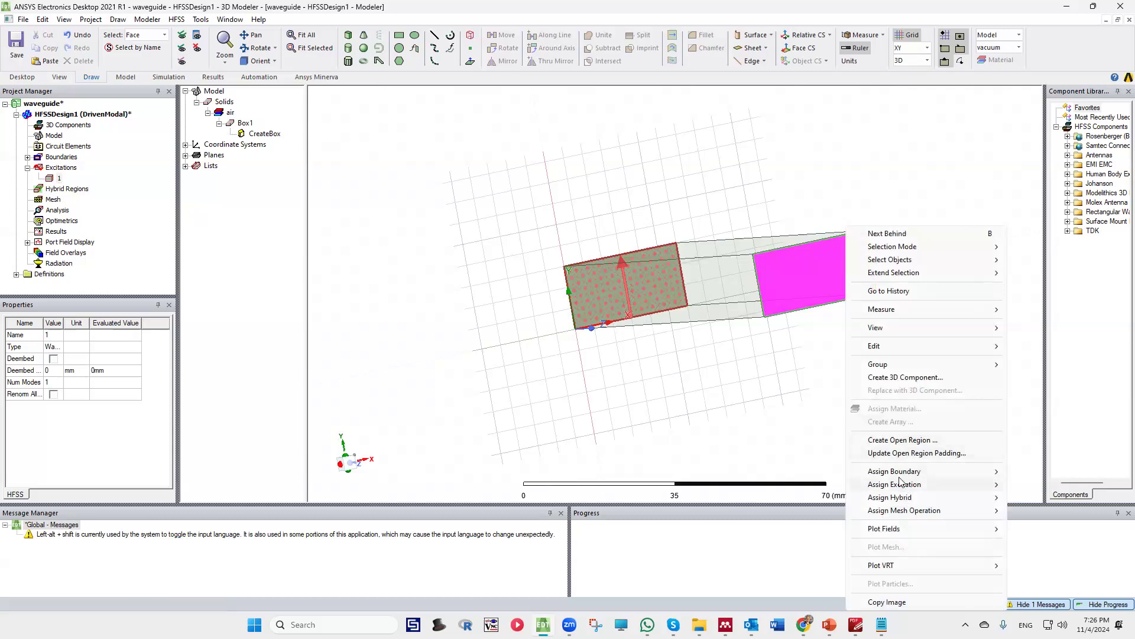
{"action": "mouse_move", "coordinate": [926, 493]}
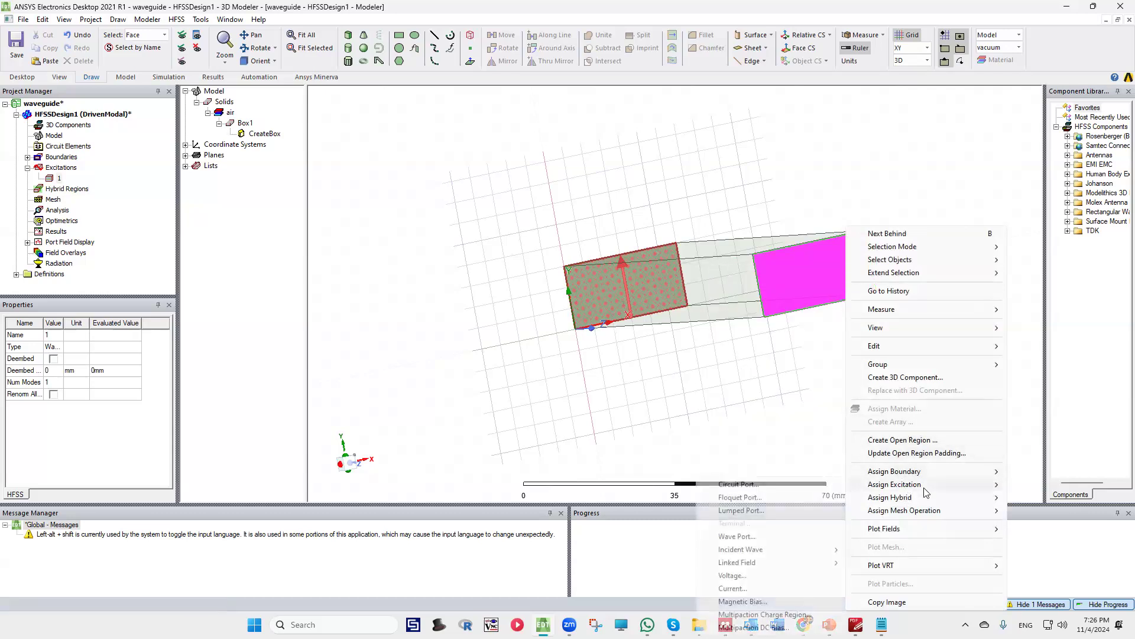
{"action": "left_click", "coordinate": [746, 537]}
Draw the second port's integration line from (15, 0, 100) to (15, 15, 100) at the edge midpoints and finish the port without renormalization
{"action": "left_click", "coordinate": [214, 222]}
{"action": "left_click", "coordinate": [214, 219]}
{"action": "left_click", "coordinate": [220, 238]}
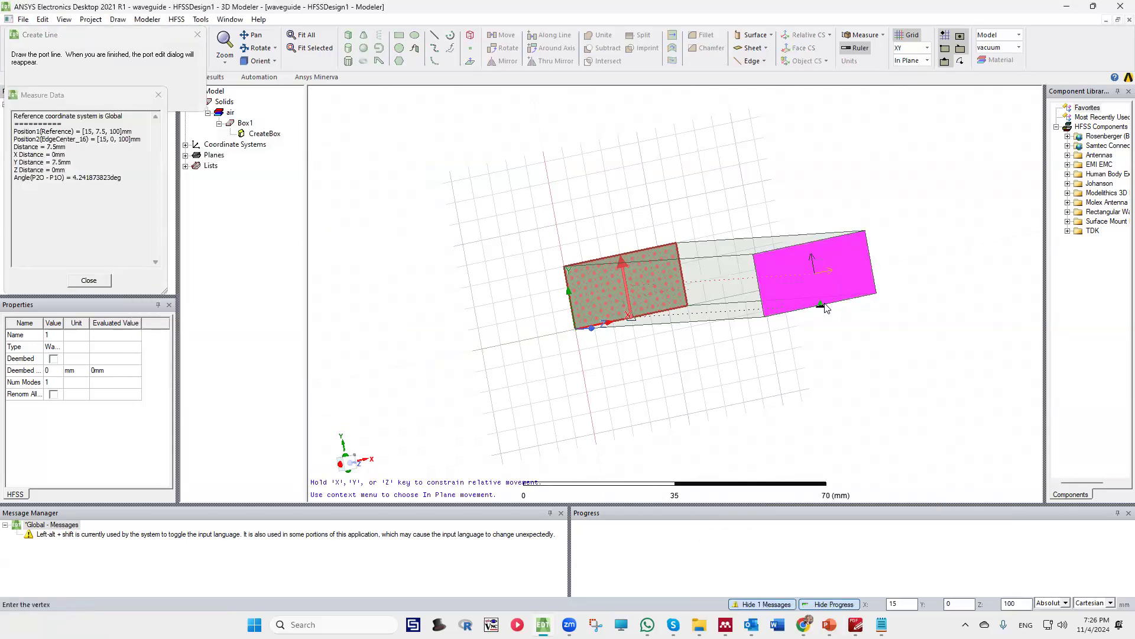
{"action": "left_click", "coordinate": [813, 286]}
{"action": "left_click", "coordinate": [809, 239]}
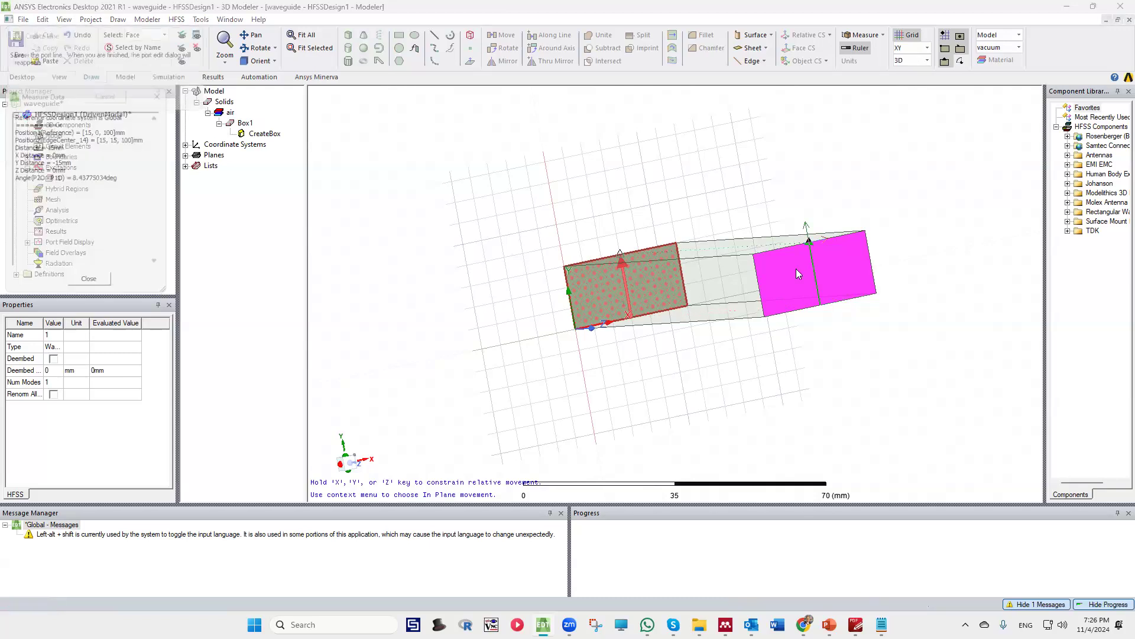
{"action": "left_click", "coordinate": [342, 399]}
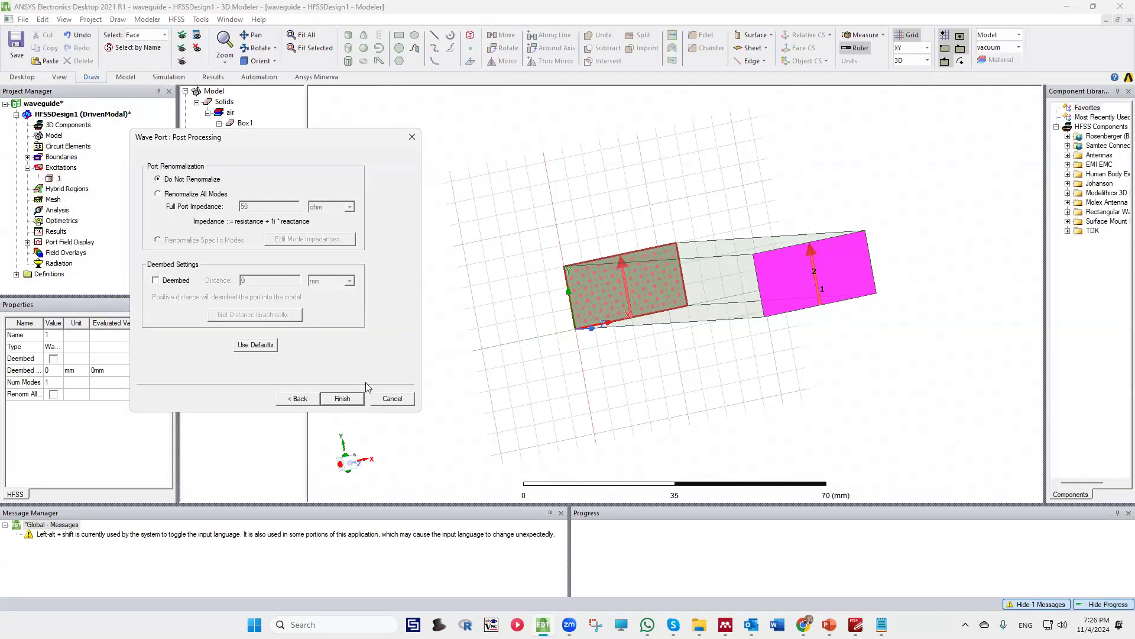
{"action": "left_click", "coordinate": [343, 399]}
{"action": "mouse_move", "coordinate": [512, 296]}
{"action": "left_mouse_down", "text": "alt"}
{"action": "mouse_move", "coordinate": [679, 213]}
{"action": "mouse_move", "coordinate": [666, 264]}
{"action": "mouse_move", "coordinate": [563, 248]}
{"action": "mouse_move", "coordinate": [501, 300]}
{"action": "left_mouse_up", "text": "alt"}
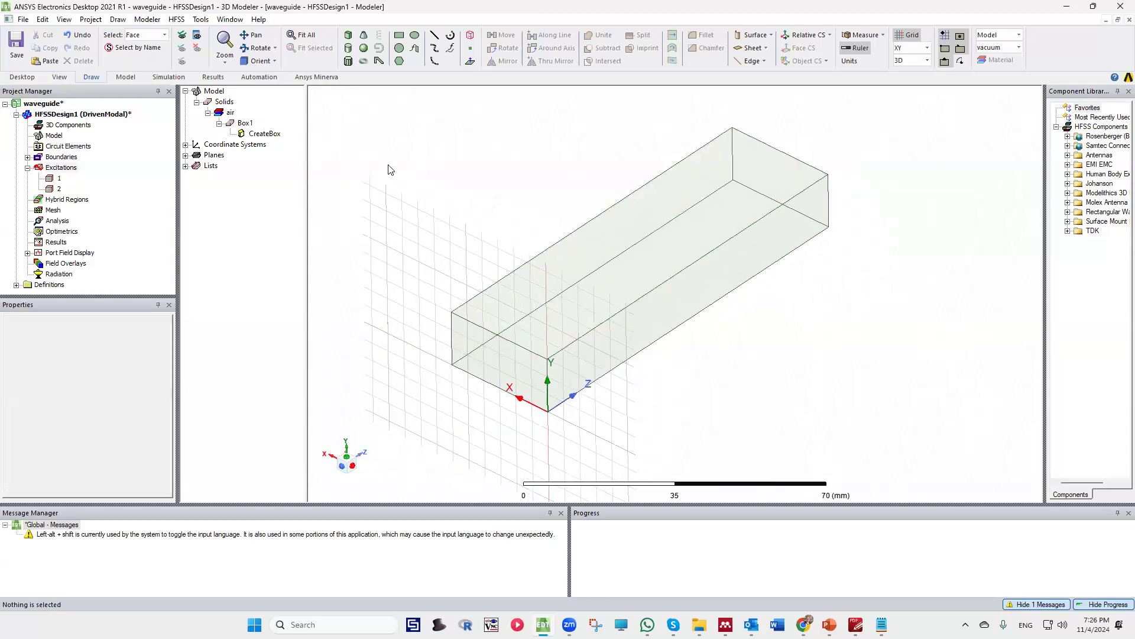
Rename the air box as waveguide in its object properties
{"action": "left_click", "coordinate": [230, 102]}
{"action": "left_click", "coordinate": [231, 113]}
{"action": "left_click", "coordinate": [245, 123]}
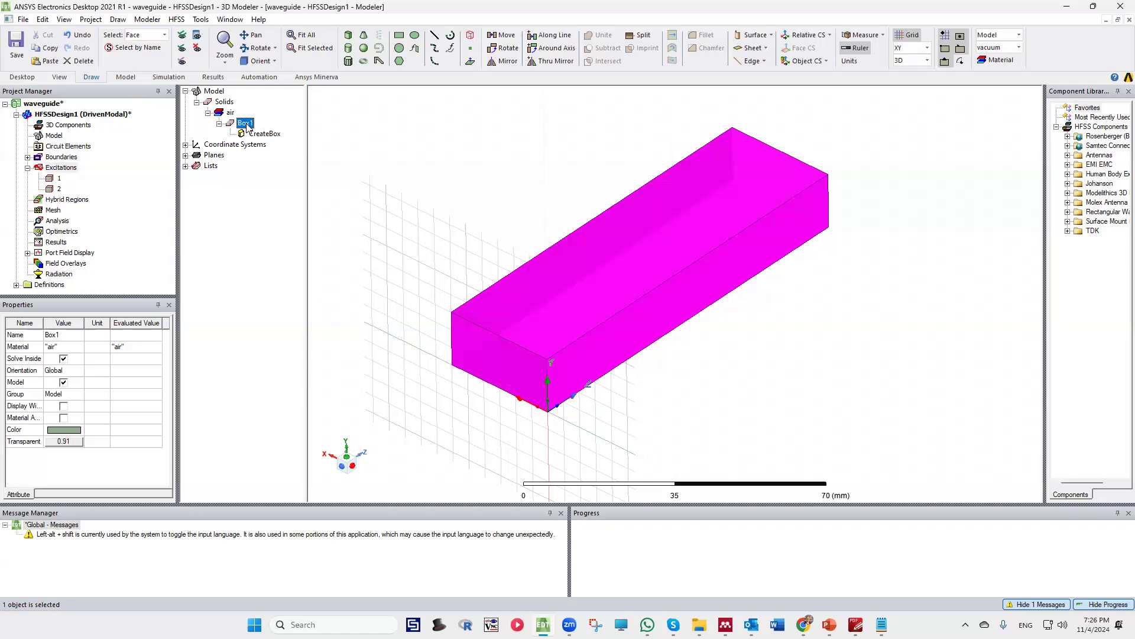
{"action": "right_click", "coordinate": [247, 127]}
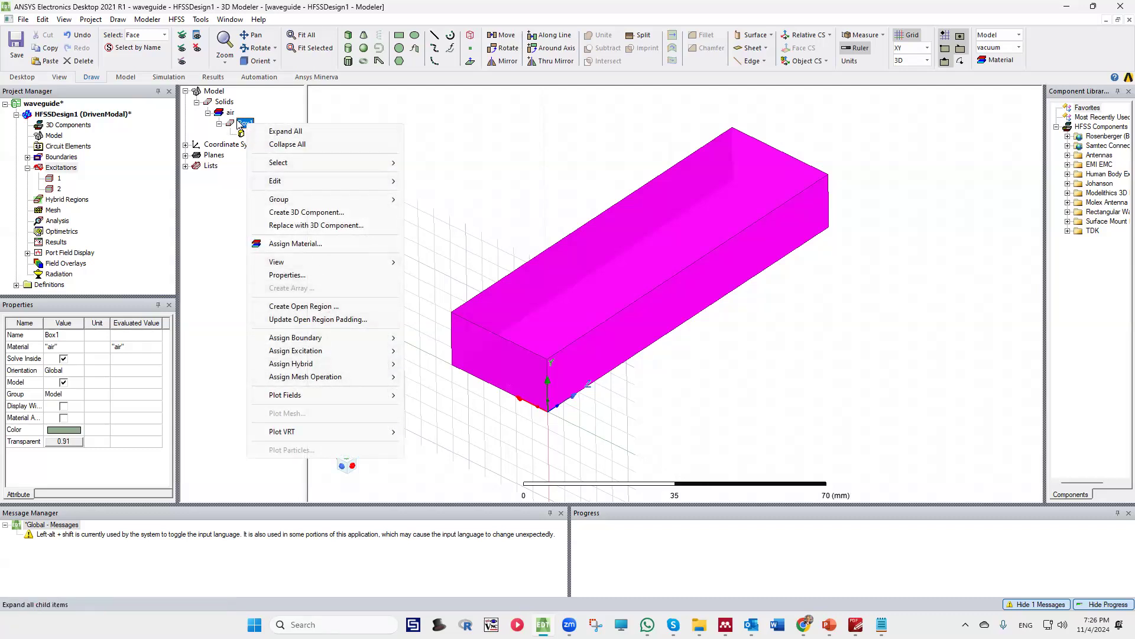
{"action": "left_click", "coordinate": [287, 275]}
{"action": "left_click", "coordinate": [201, 218]}
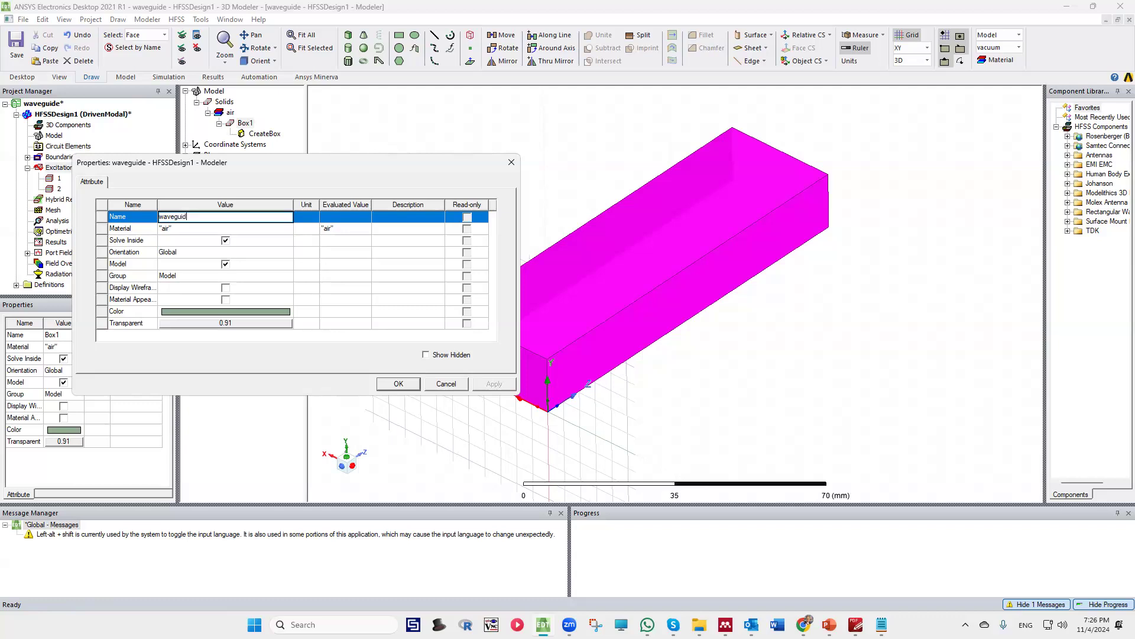
{"action": "left_click", "coordinate": [398, 384]}
{"action": "left_click", "coordinate": [438, 265]}
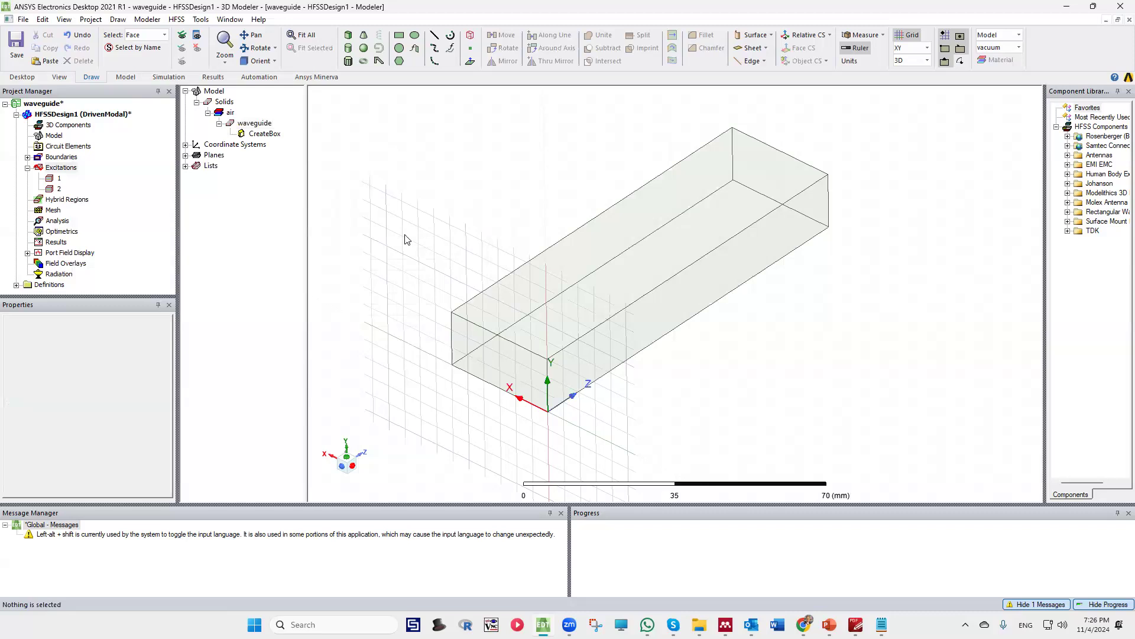
Add an advanced driven solution setup to the analysis with a single solution frequency of 5 GHz
{"action": "left_click_drag", "start_coordinate": [462, 289], "coordinate": [367, 141], "text": "alt"}
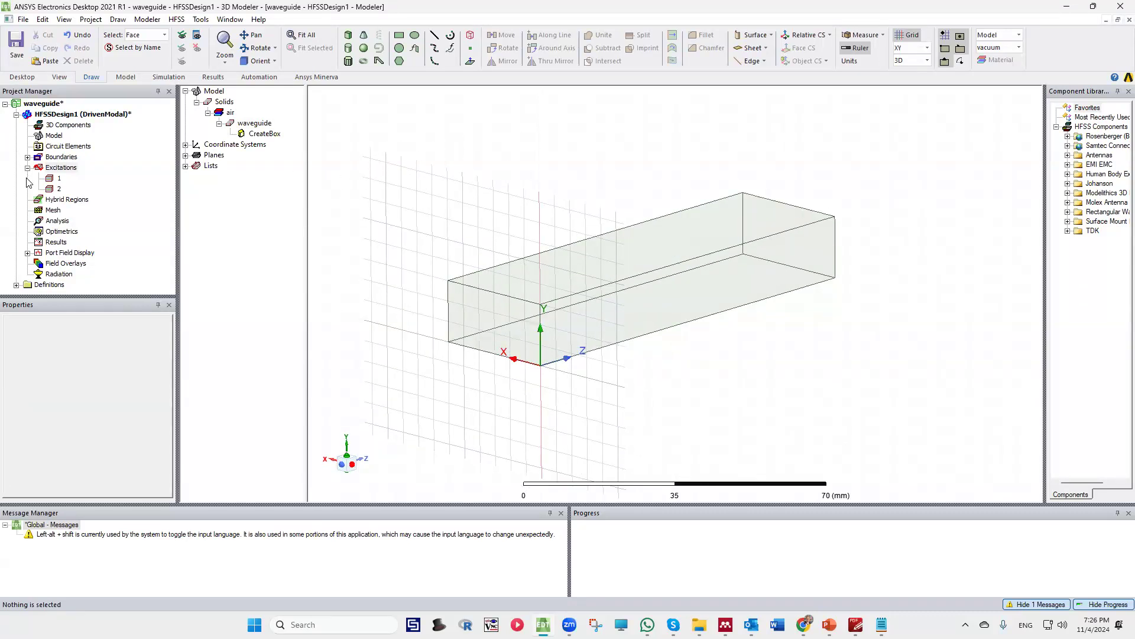
{"action": "left_click", "coordinate": [58, 221]}
{"action": "right_click", "coordinate": [58, 225]}
{"action": "mouse_move", "coordinate": [156, 255]}
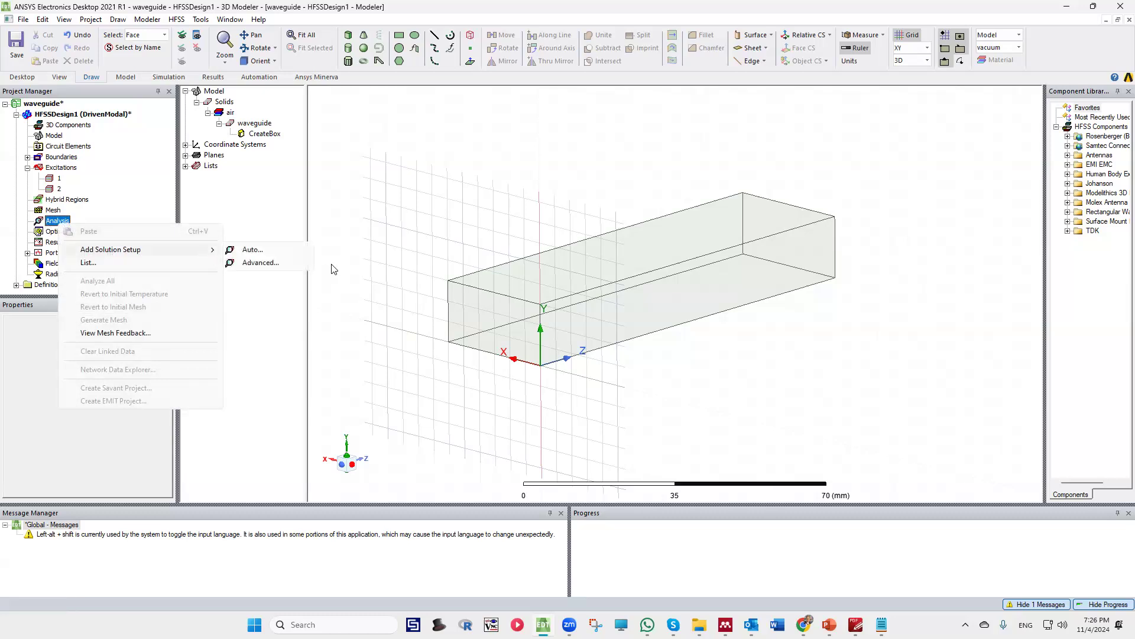
{"action": "left_click", "coordinate": [260, 262]}
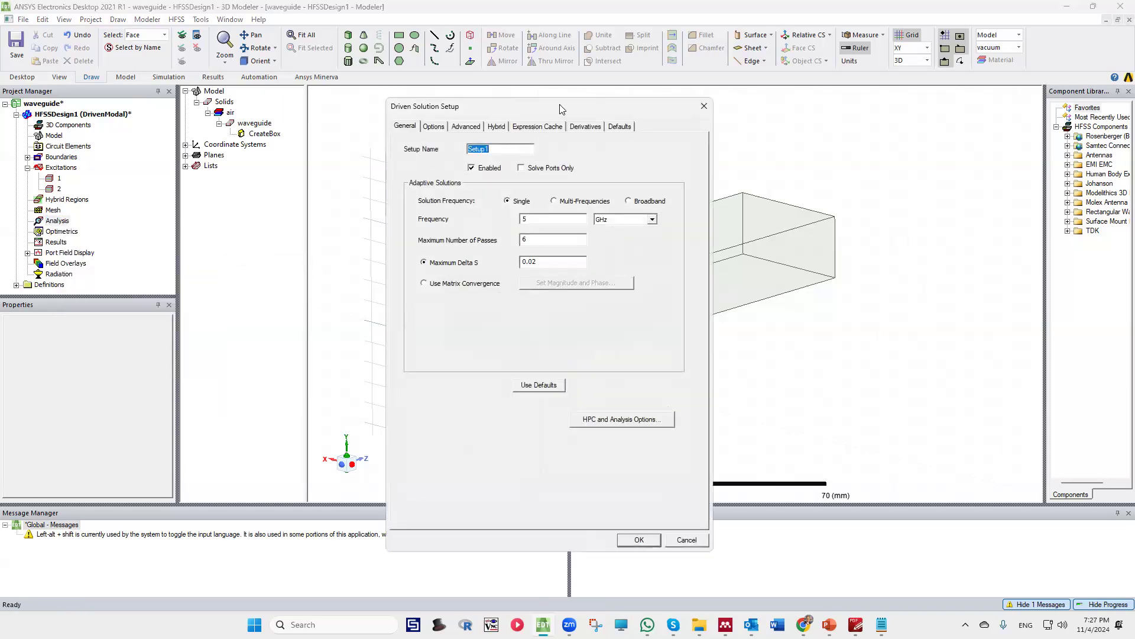
{"action": "left_click_drag", "start_coordinate": [554, 108], "coordinate": [339, 80]}
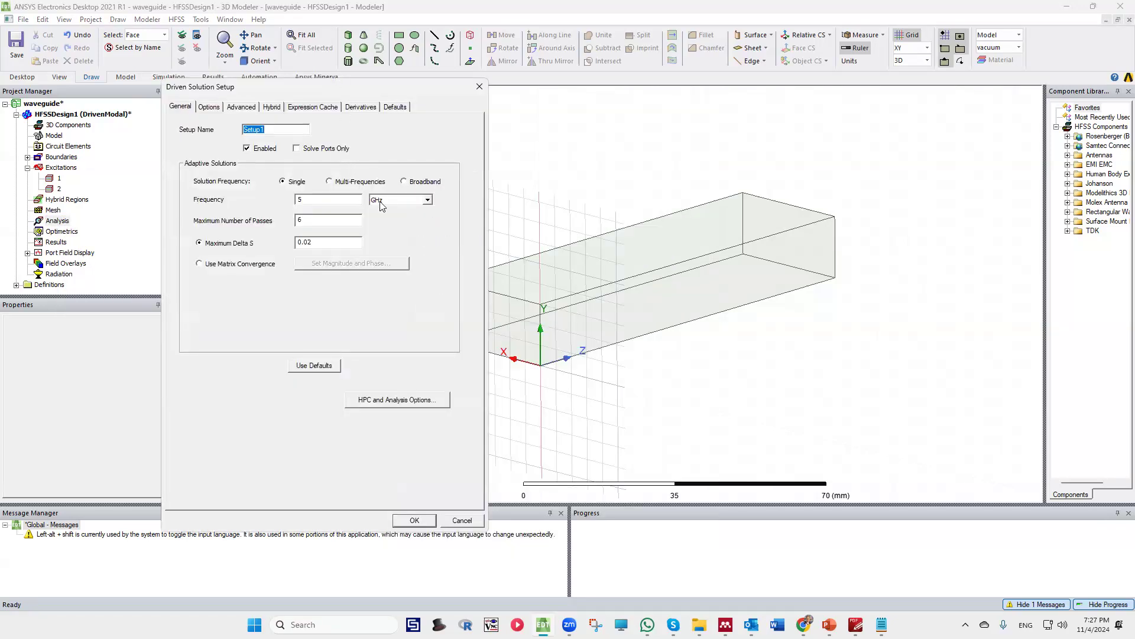
{"action": "left_click", "coordinate": [304, 201]}
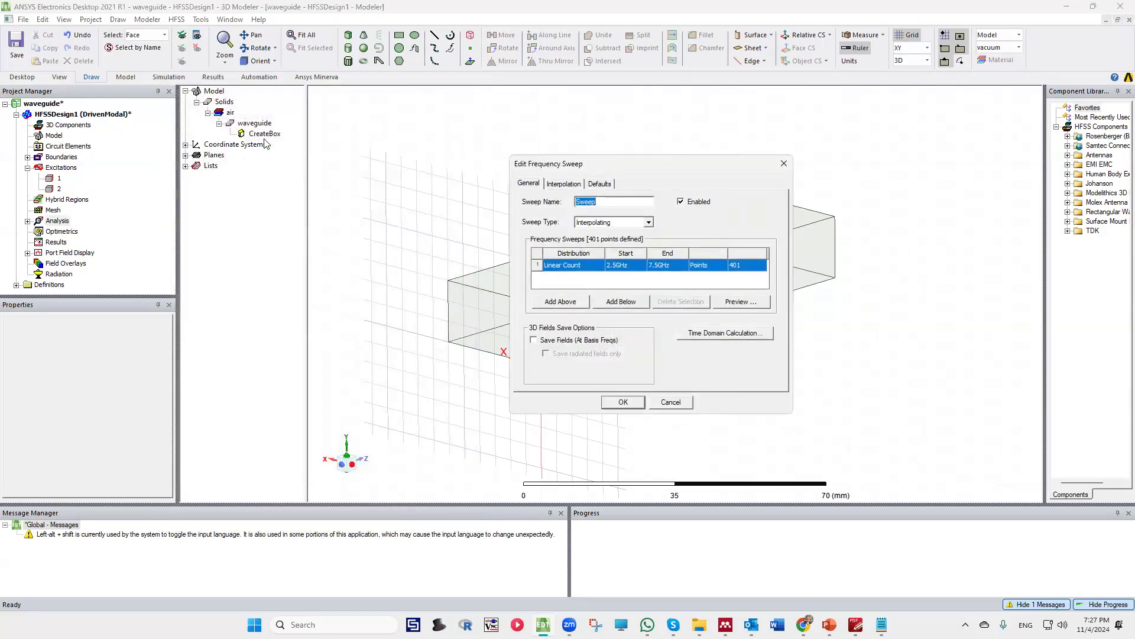
Set the setup's interpolating frequency sweep to start at 3 GHz and end at 7 GHz
{"action": "left_click_drag", "start_coordinate": [288, 145], "coordinate": [255, 153]}
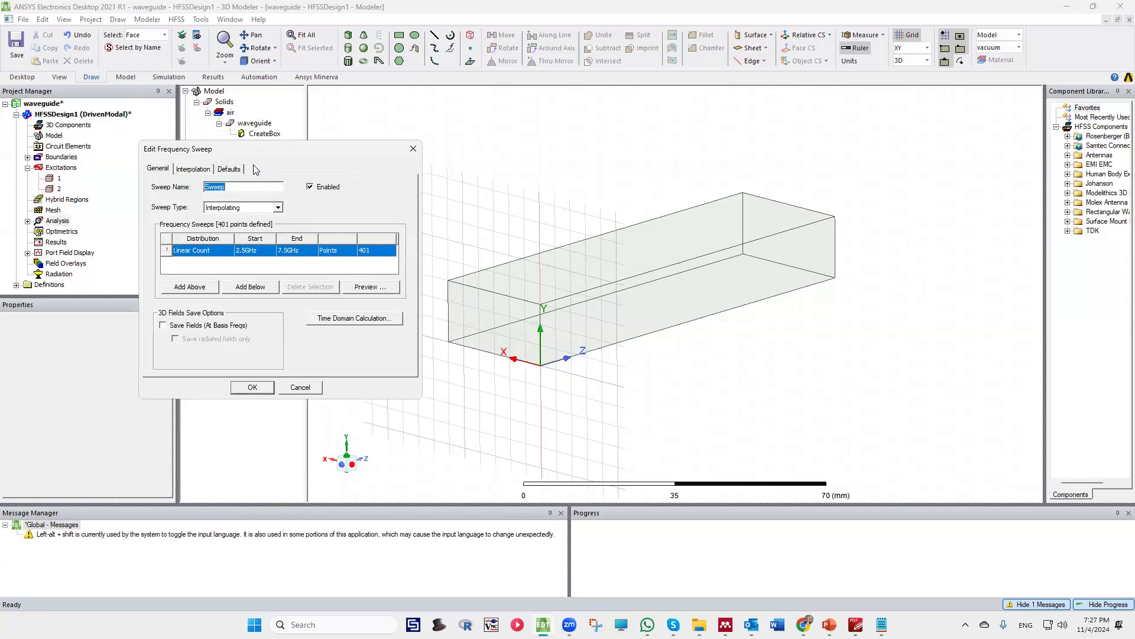
{"action": "left_click", "coordinate": [261, 254]}
{"action": "left_click", "coordinate": [252, 250]}
{"action": "double_click", "coordinate": [252, 250]}
{"action": "left_click_drag", "start_coordinate": [248, 250], "coordinate": [232, 253]}
{"action": "type", "text": "3"}
{"action": "left_click", "coordinate": [285, 250]}
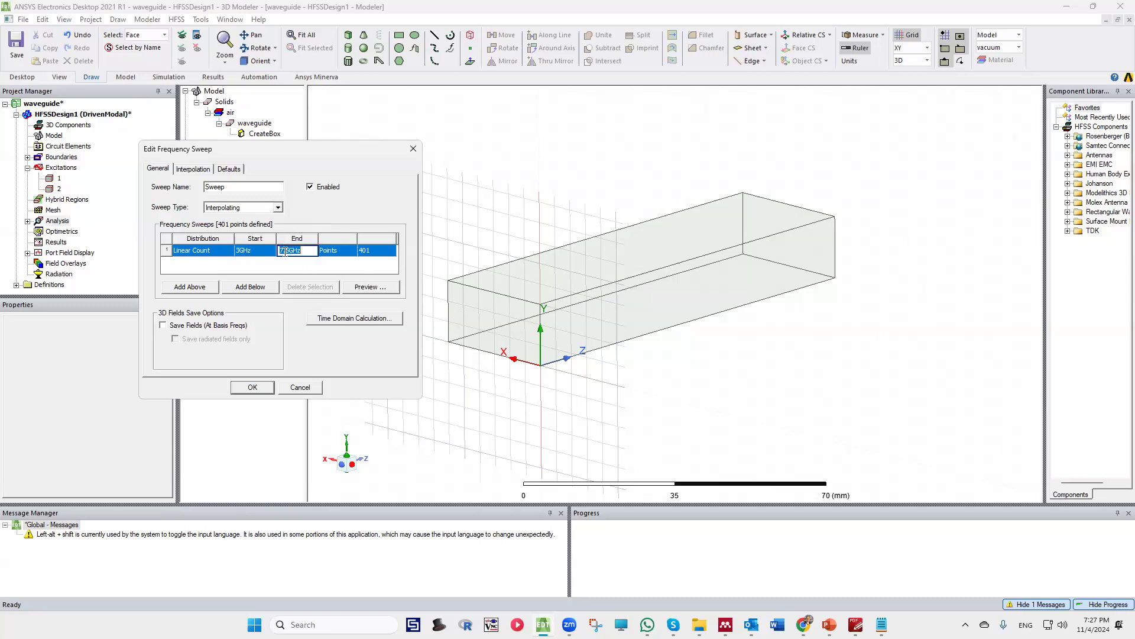
{"action": "left_click", "coordinate": [288, 249]}
{"action": "left_click", "coordinate": [275, 269]}
Change the sweep distribution to Linear Step with a step size of 0.1 GHz
{"action": "left_click", "coordinate": [195, 251]}
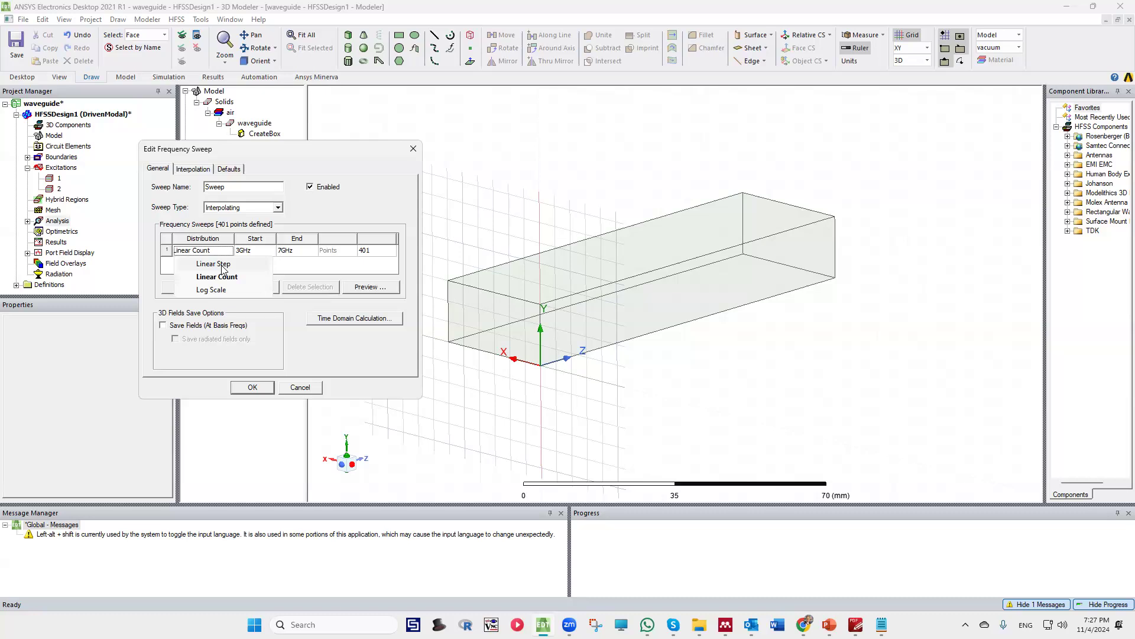
{"action": "left_click", "coordinate": [222, 265]}
{"action": "left_click", "coordinate": [374, 249]}
{"action": "left_click_drag", "start_coordinate": [381, 250], "coordinate": [364, 253]}
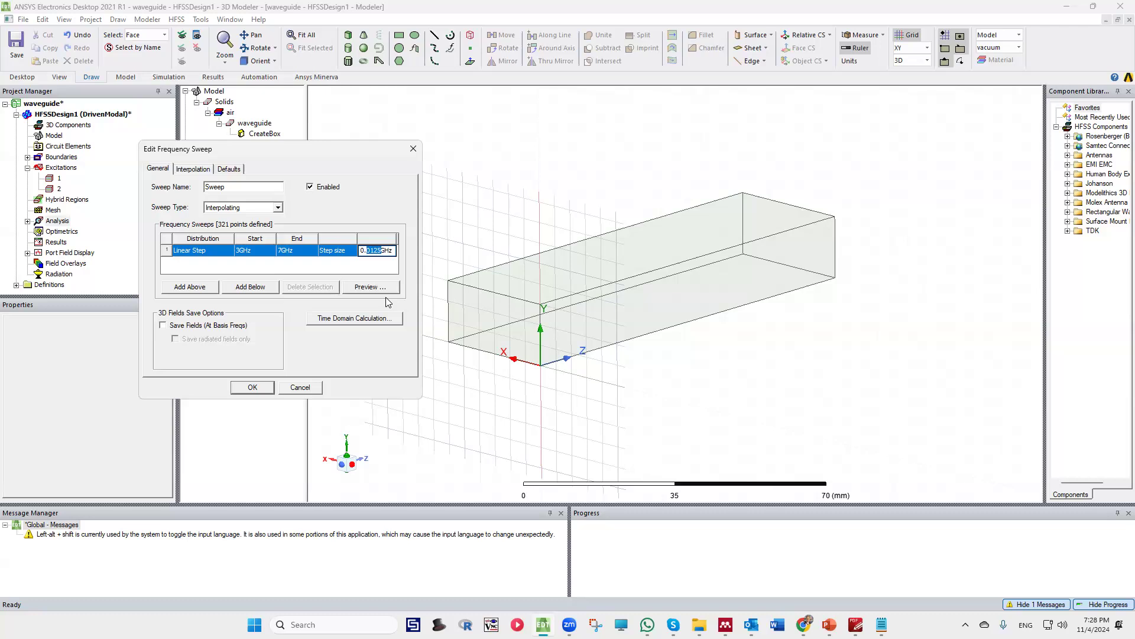
{"action": "type", "text": "1"}
{"action": "left_click", "coordinate": [366, 267]}
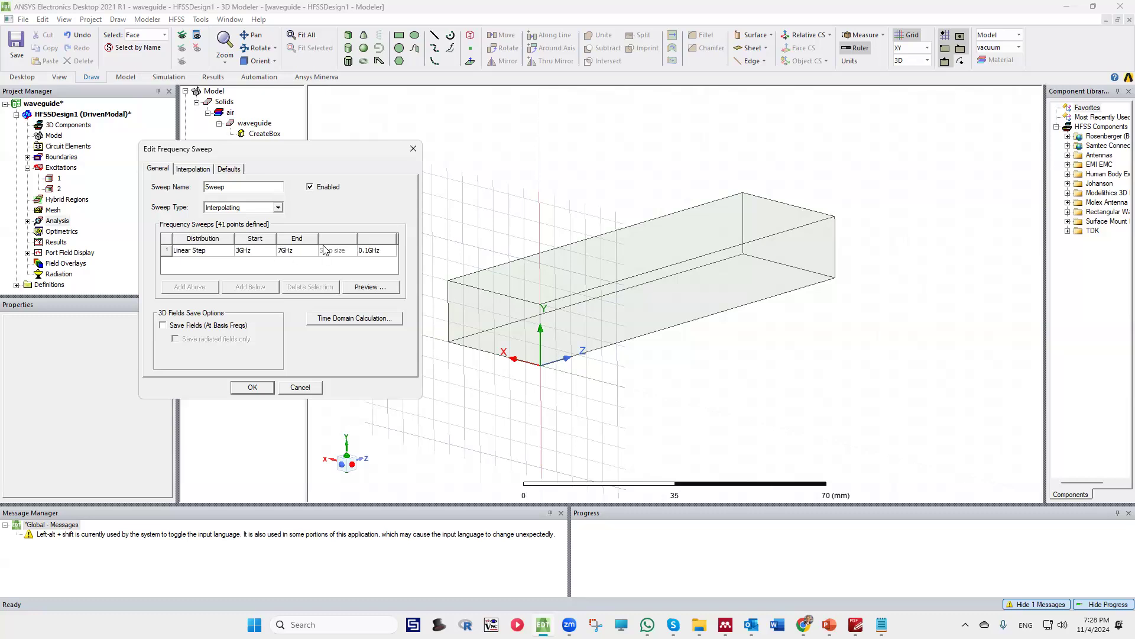
Preview the list of sweep points, then enable saving fields at basis frequencies and accept the frequency sweep
{"action": "left_click", "coordinate": [370, 288]}
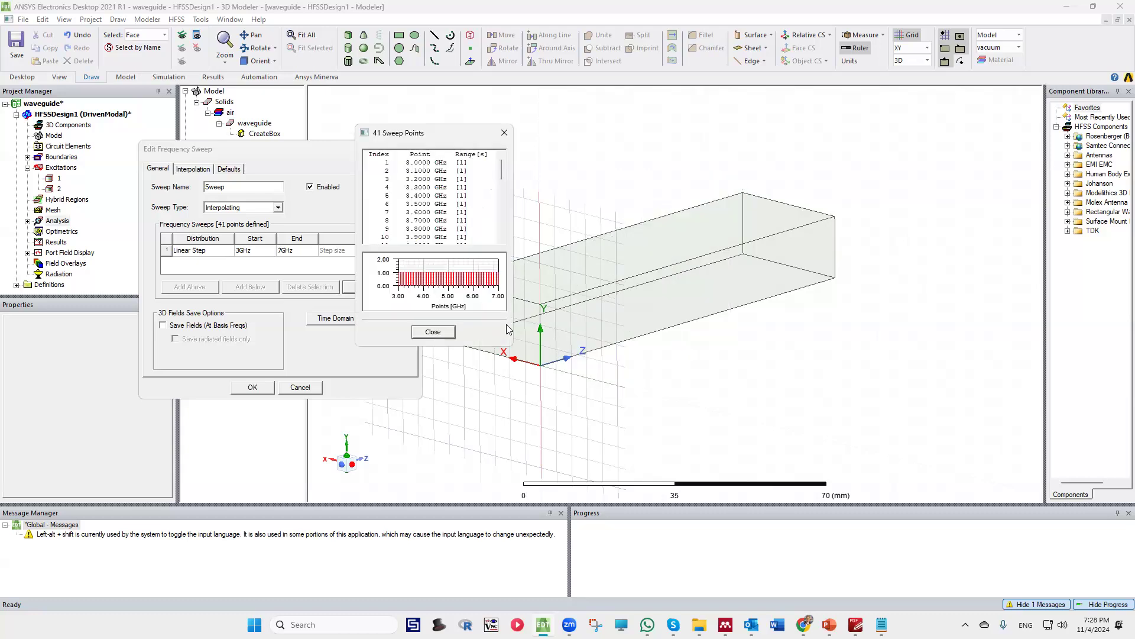
{"action": "left_click_drag", "start_coordinate": [506, 348], "coordinate": [506, 500]}
{"action": "scroll", "coordinate": [445, 290], "scroll_direction": "down", "scroll_amount": 2}
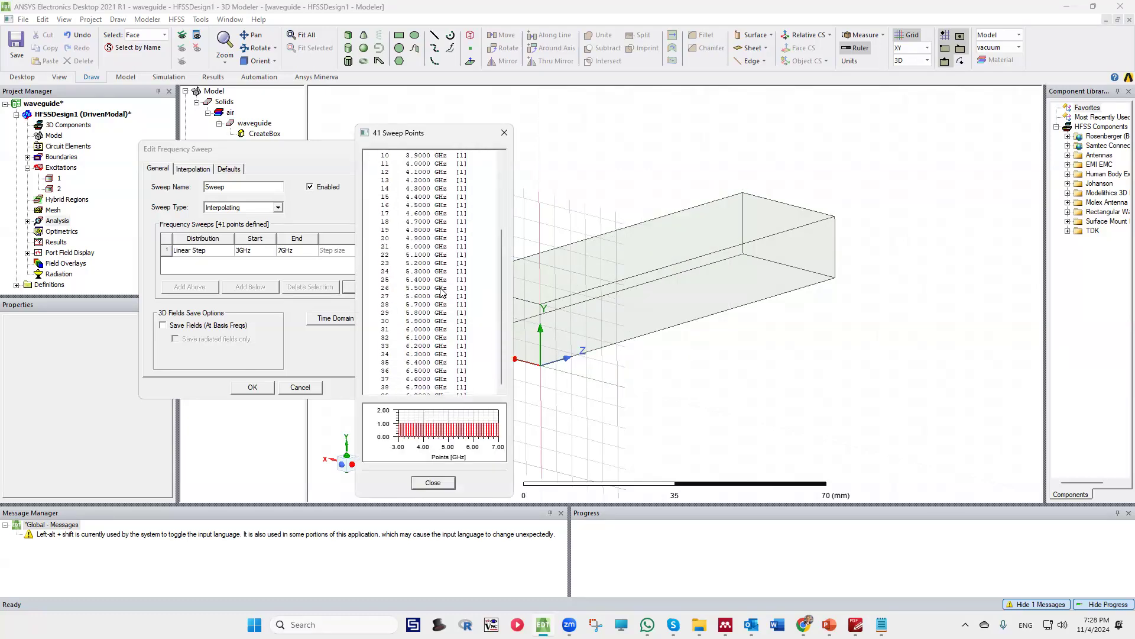
{"action": "scroll", "coordinate": [445, 251], "scroll_direction": "up", "scroll_amount": 2}
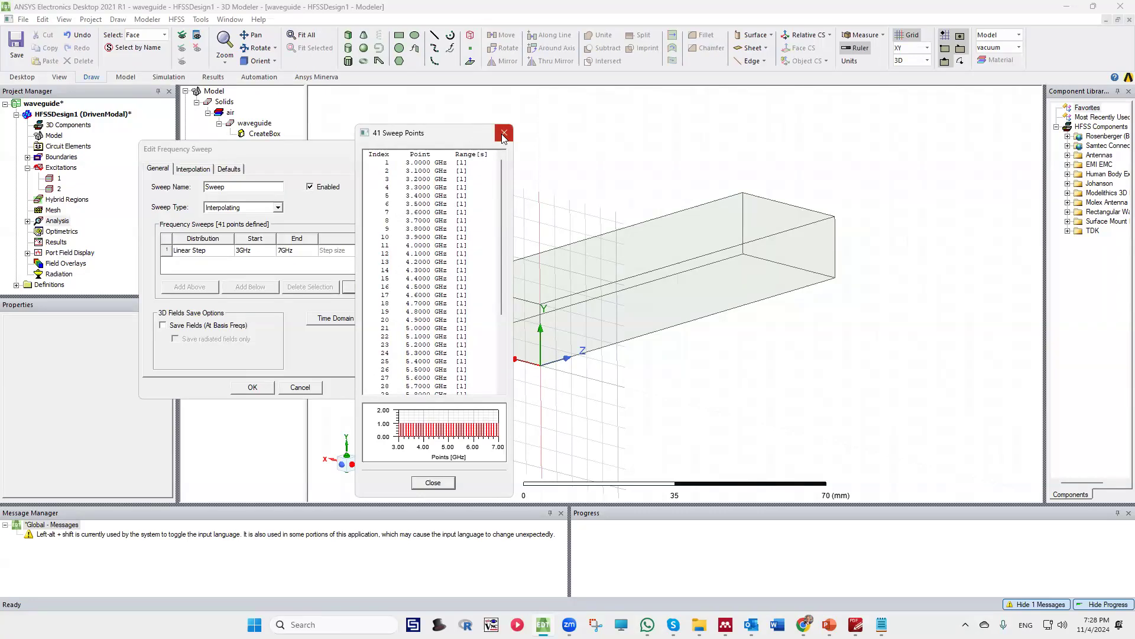
{"action": "left_click", "coordinate": [504, 134]}
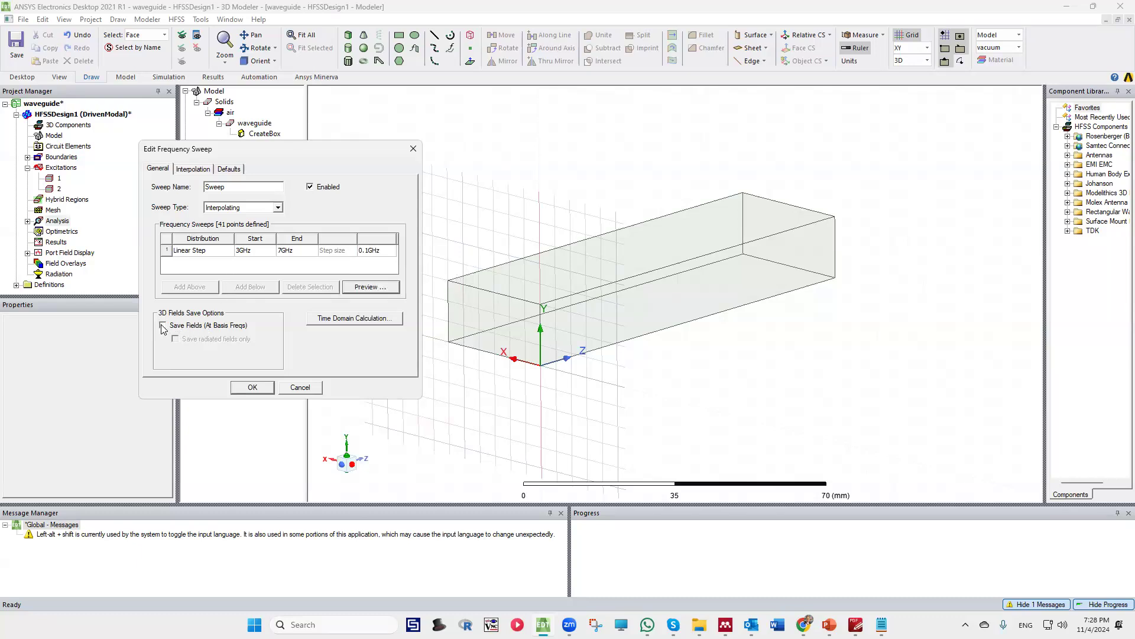
{"action": "left_click", "coordinate": [205, 332]}
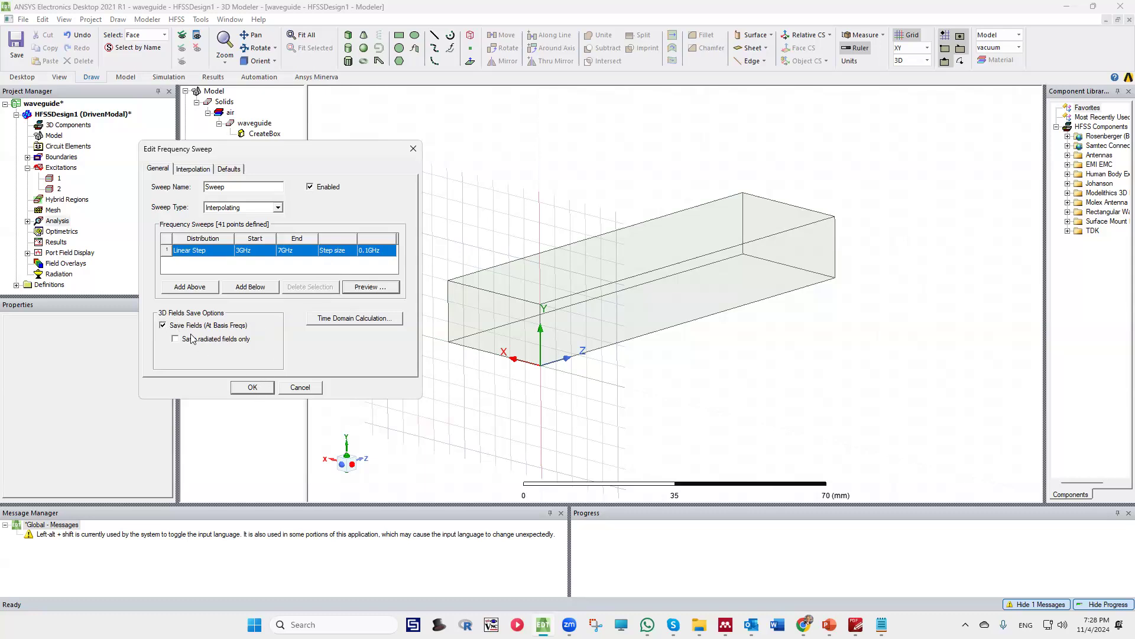
{"action": "left_click", "coordinate": [255, 390]}
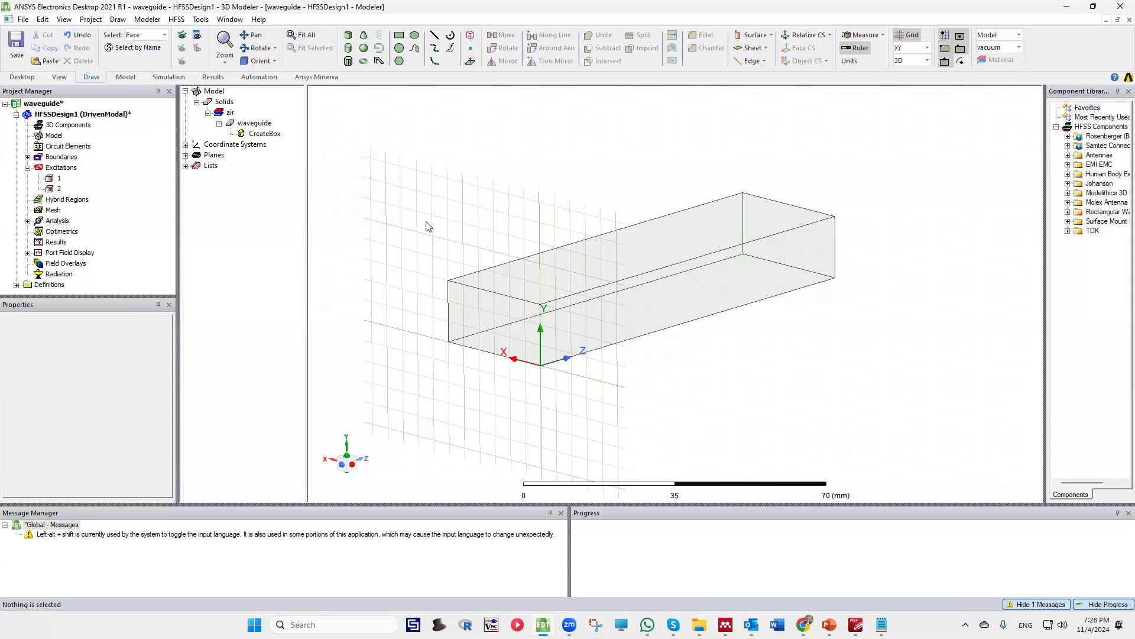
Run the validation check on the waveguide design and close its report
{"action": "left_click", "coordinate": [168, 78]}
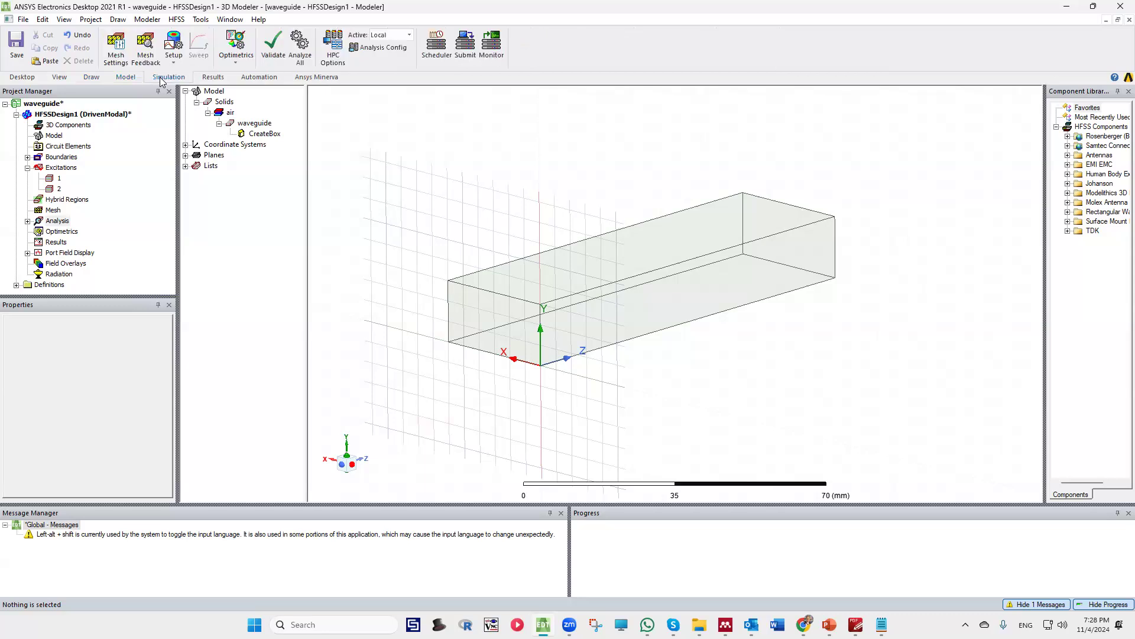
{"action": "left_click", "coordinate": [272, 45]}
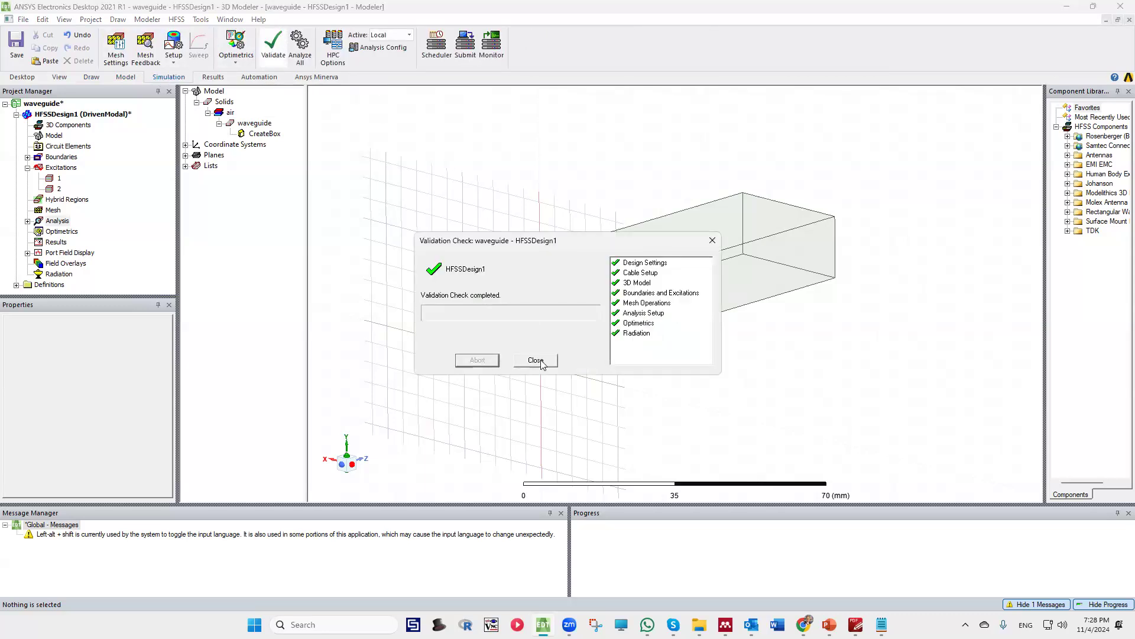
{"action": "left_click", "coordinate": [713, 240]}
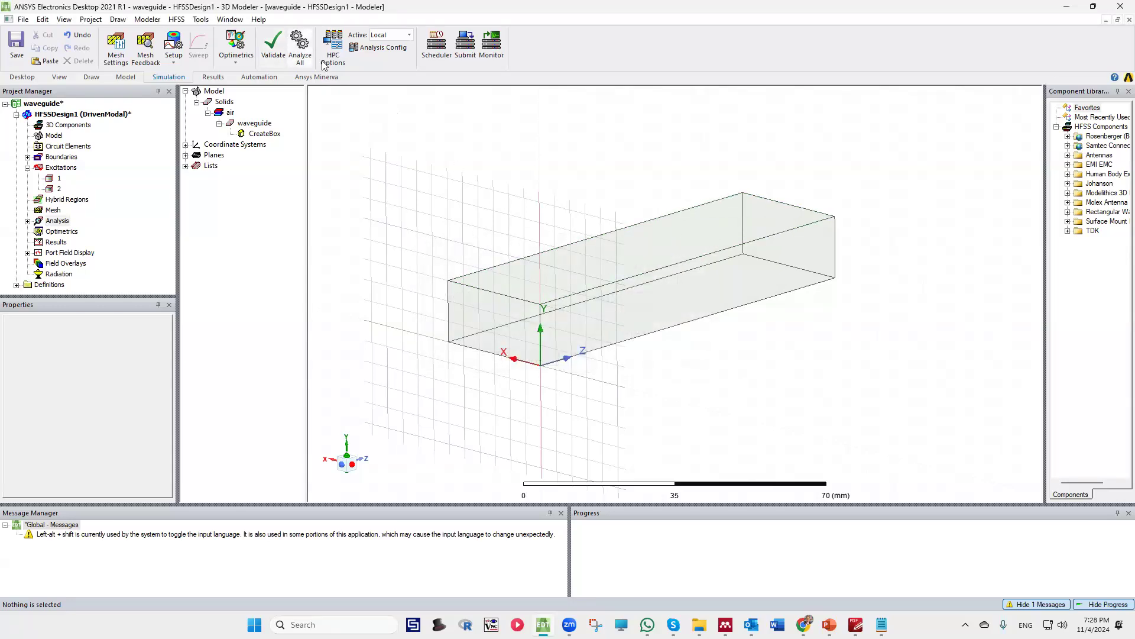
Set the curved surface mesh resolution to 6 in the initial mesh settings
{"action": "left_click", "coordinate": [116, 47]}
{"action": "left_click_drag", "start_coordinate": [526, 376], "coordinate": [539, 376]}
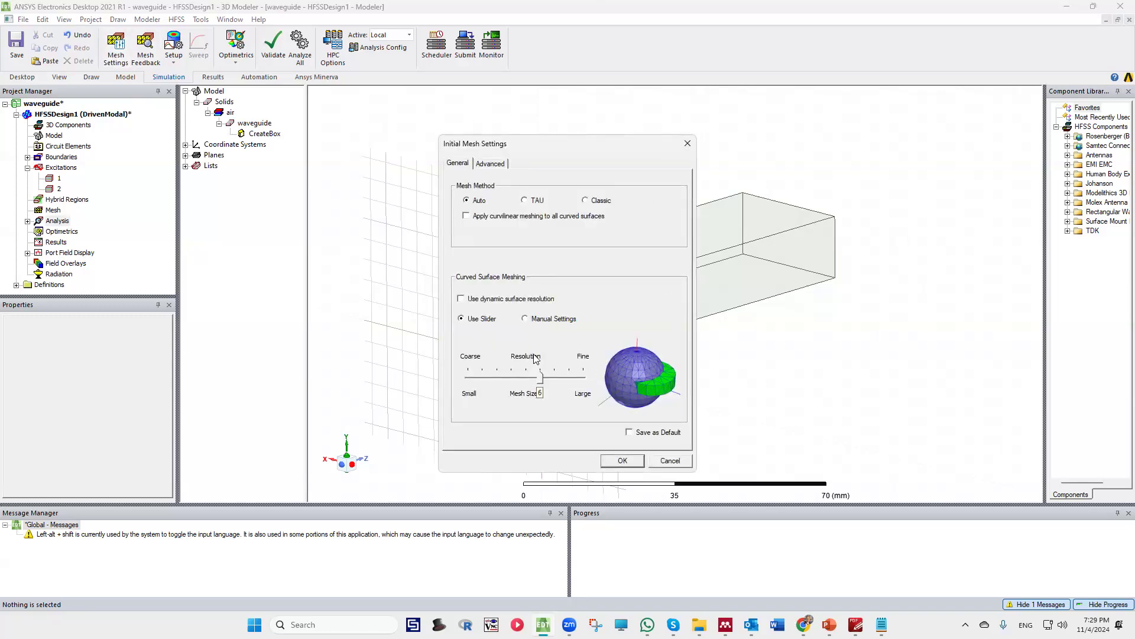
{"action": "left_click", "coordinate": [634, 461]}
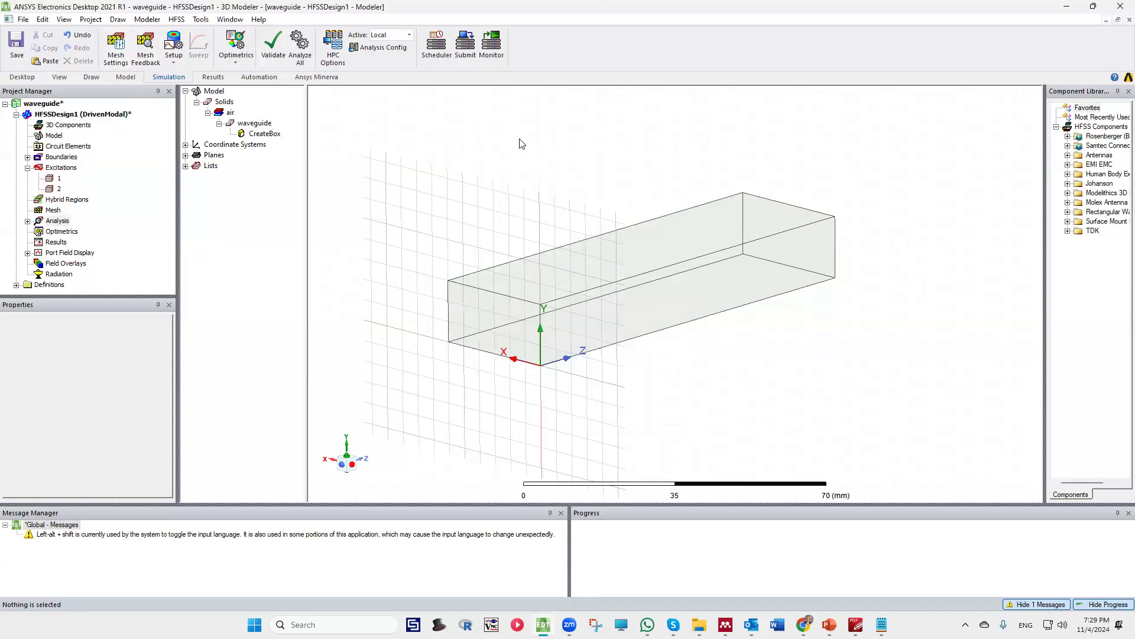
Run the analysis of all the design's setups and give the project tree more height
{"action": "left_click", "coordinate": [299, 40]}
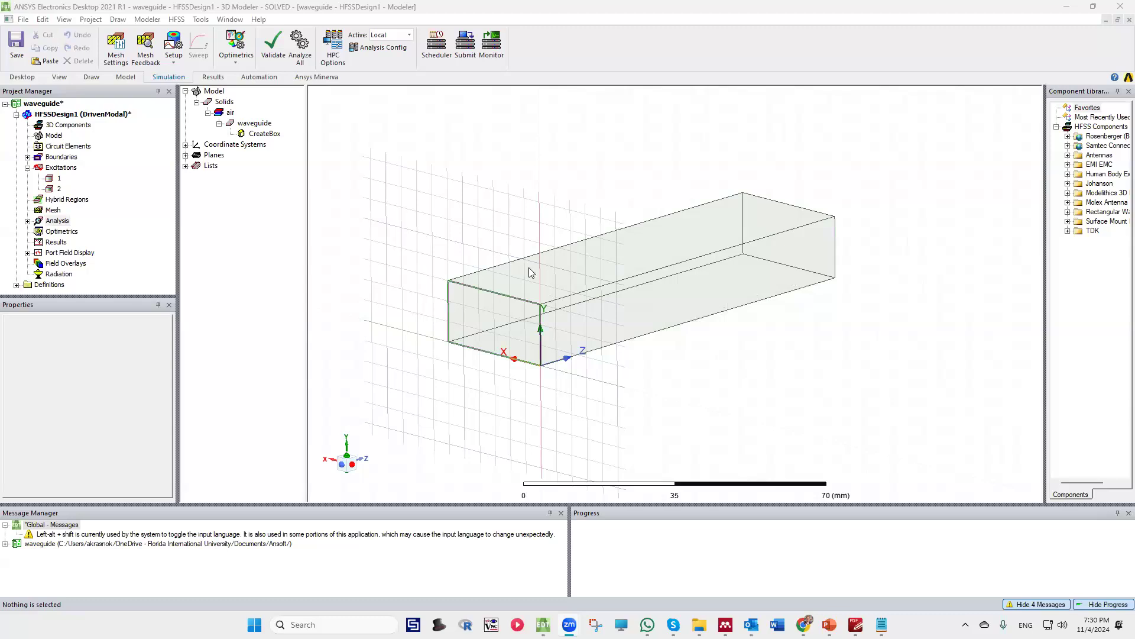
{"action": "left_click_drag", "start_coordinate": [103, 296], "coordinate": [102, 337]}
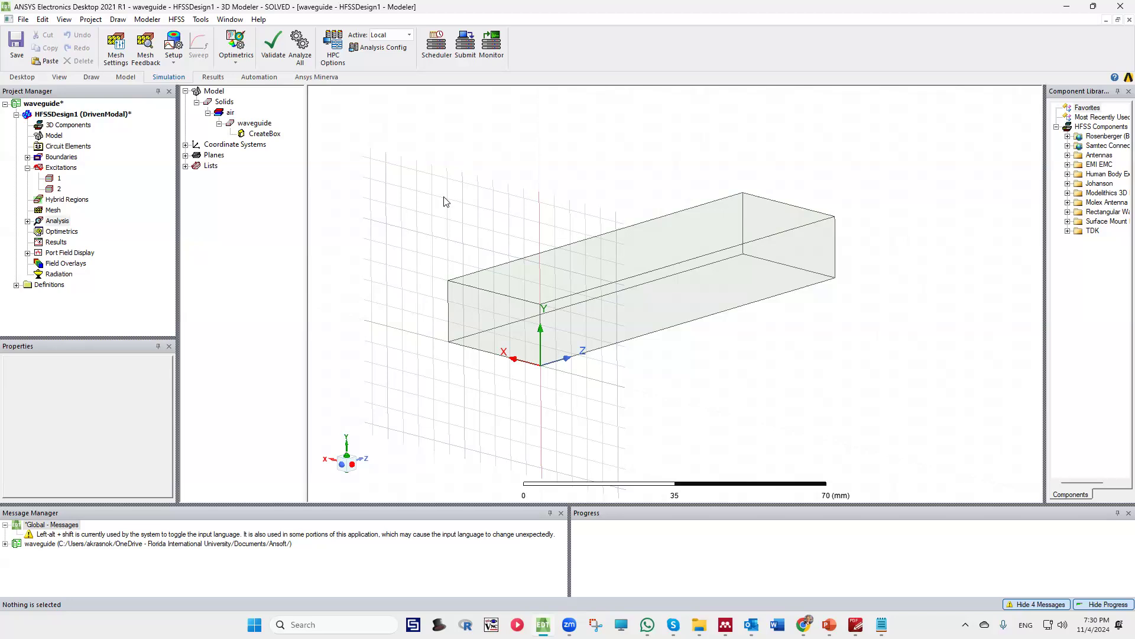
Start a Vector_E field plot on the waveguide solid using the Setup1 : Sweep solution
{"action": "left_click", "coordinate": [256, 124]}
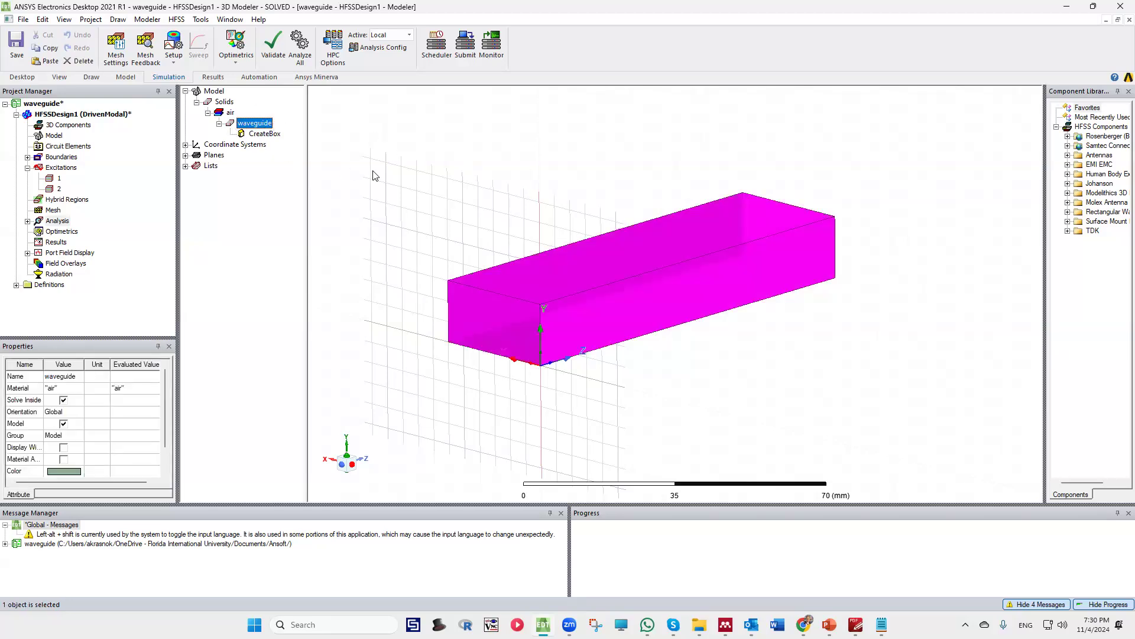
{"action": "right_click", "coordinate": [470, 173]}
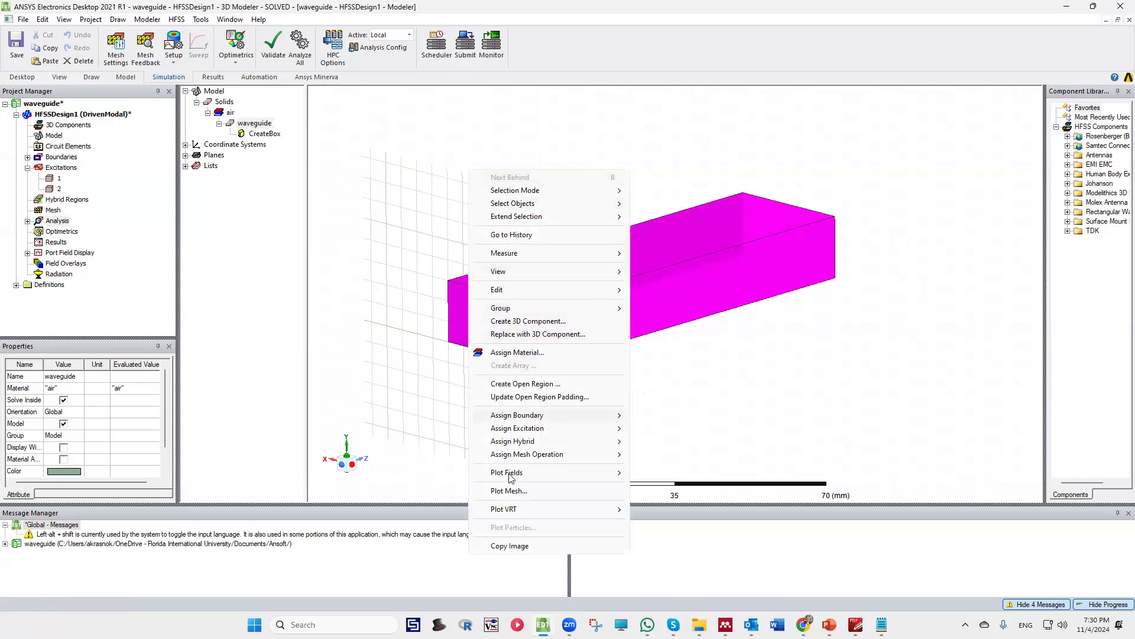
{"action": "mouse_move", "coordinate": [513, 473]}
{"action": "mouse_move", "coordinate": [663, 474]}
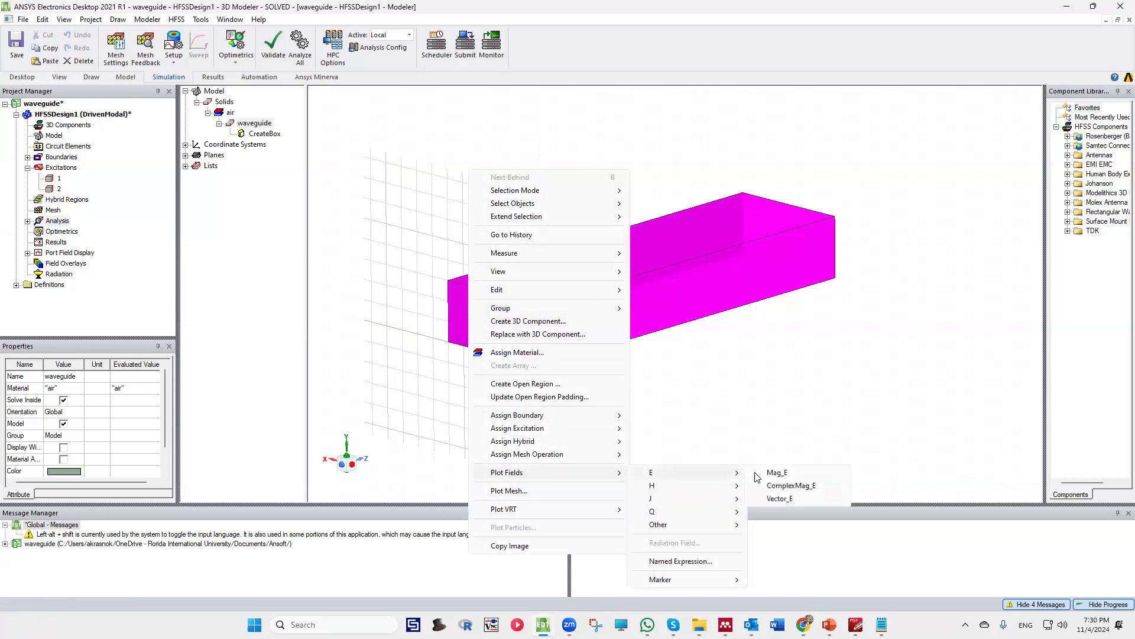
{"action": "left_click", "coordinate": [795, 502]}
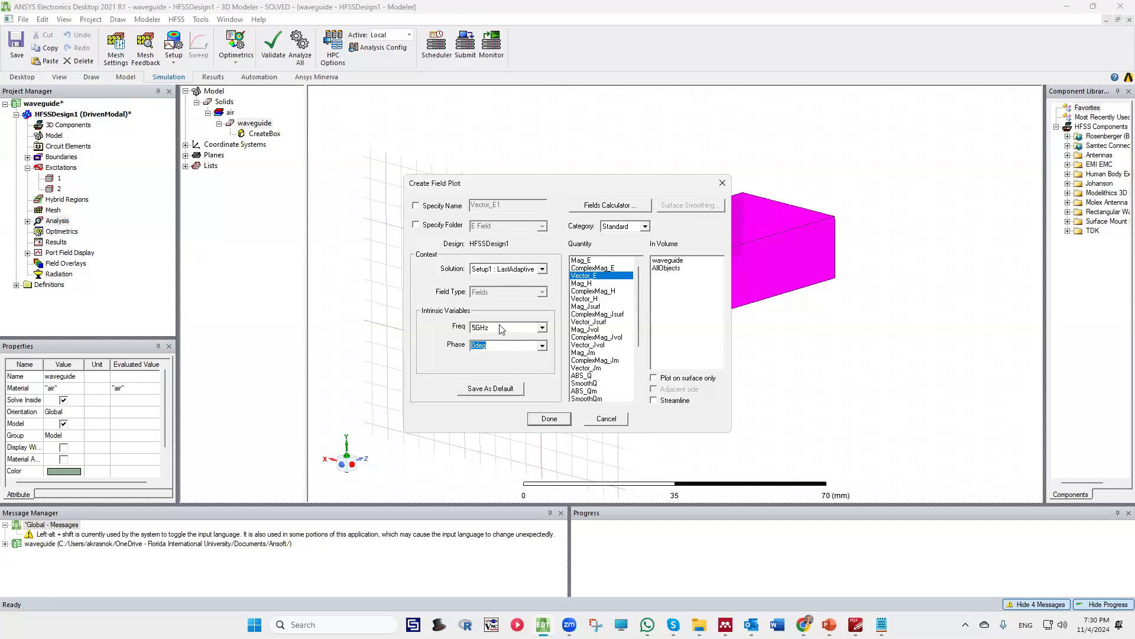
{"action": "left_click", "coordinate": [488, 329]}
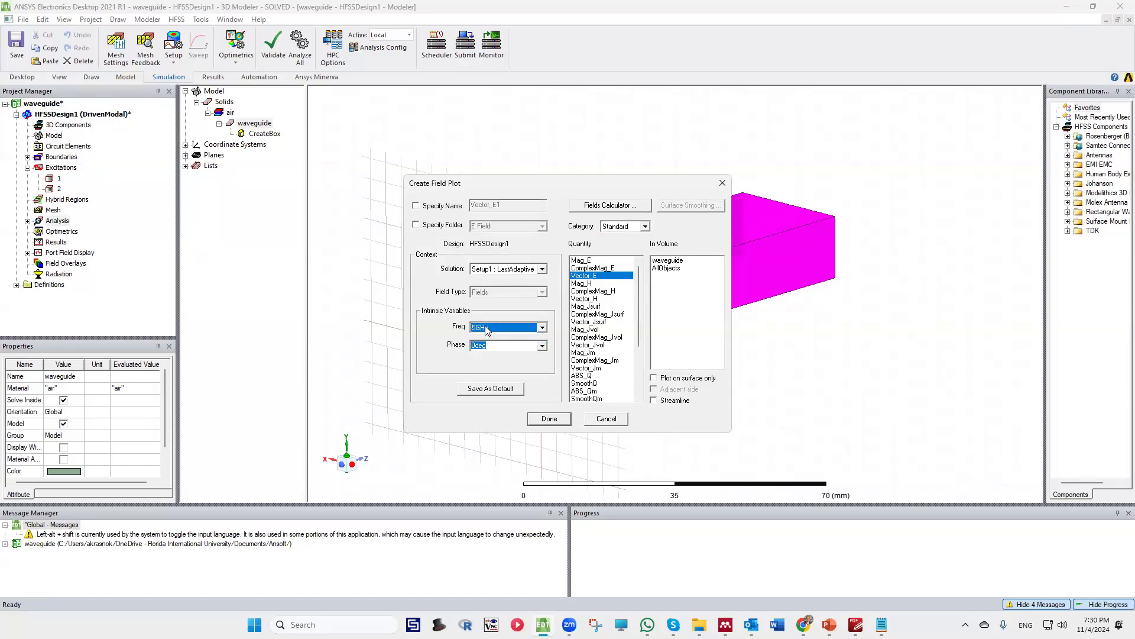
{"action": "left_click", "coordinate": [500, 271]}
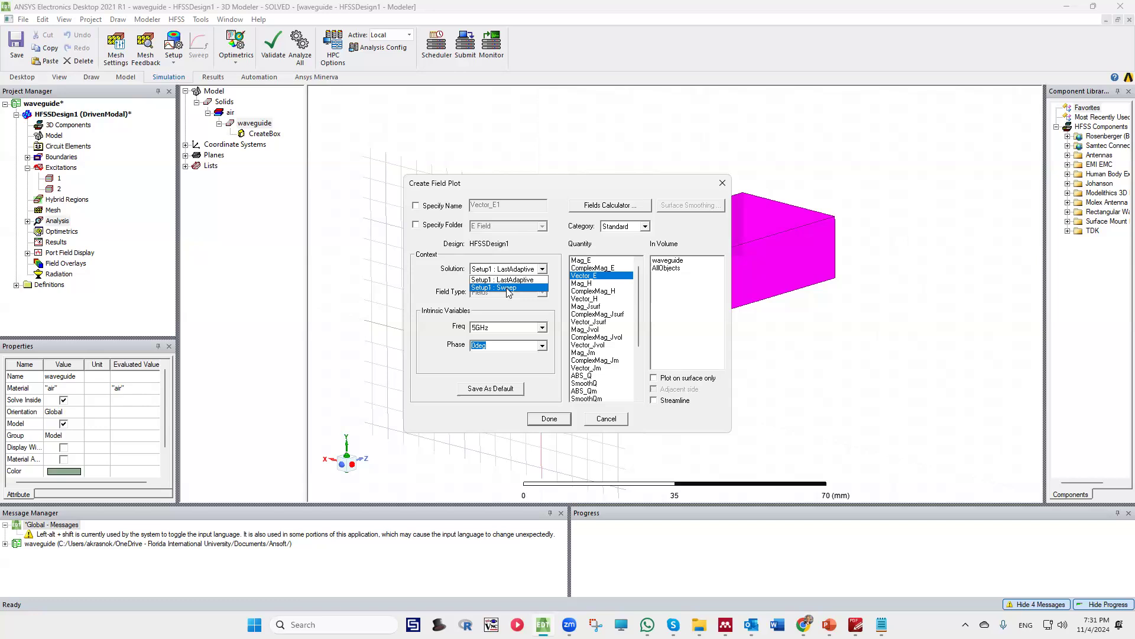
{"action": "left_click", "coordinate": [508, 289]}
Set the field plot's frequency to 4 GHz and create the plot
{"action": "left_click", "coordinate": [543, 329]}
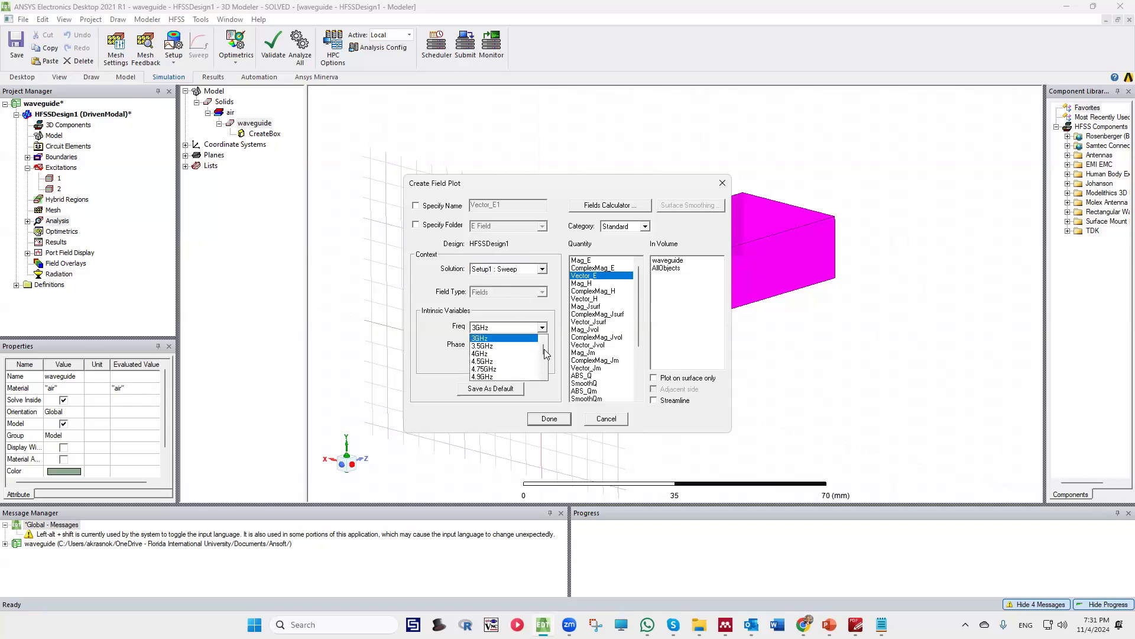
{"action": "scroll", "coordinate": [544, 349], "scroll_direction": "down", "scroll_amount": 1}
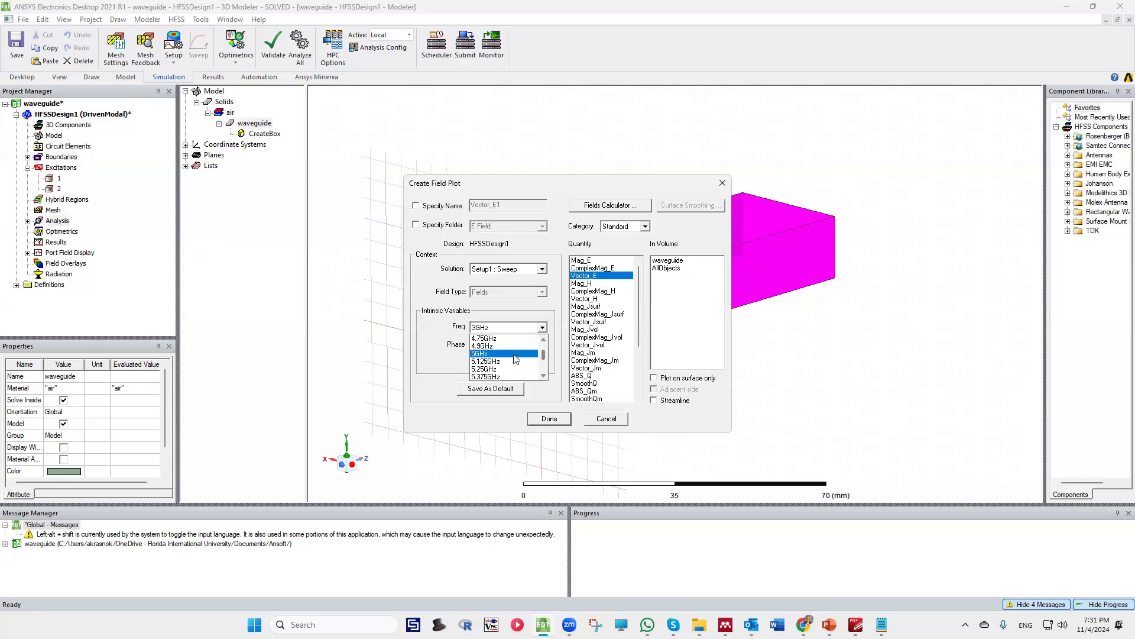
{"action": "scroll", "coordinate": [513, 357], "scroll_direction": "up", "scroll_amount": 1}
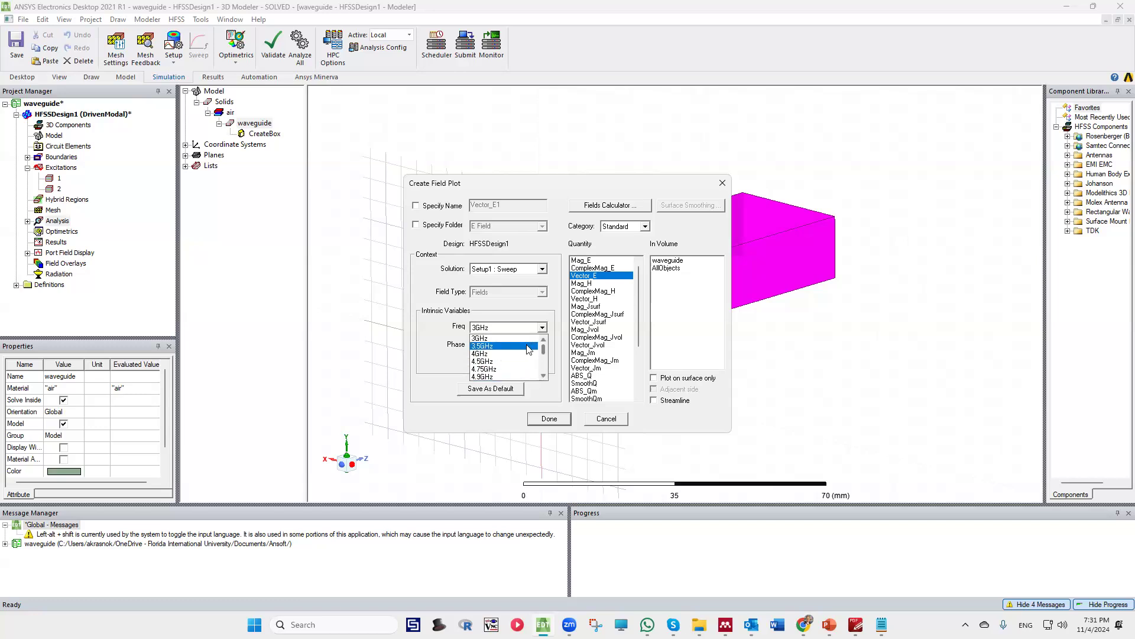
{"action": "left_click", "coordinate": [505, 354]}
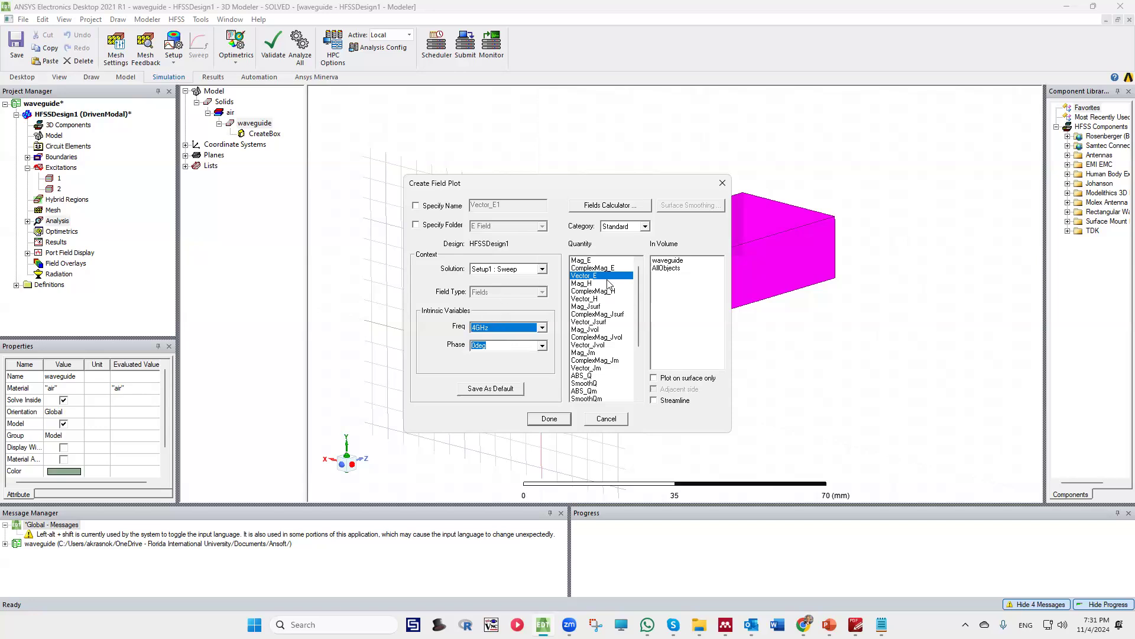
{"action": "left_click", "coordinate": [550, 418]}
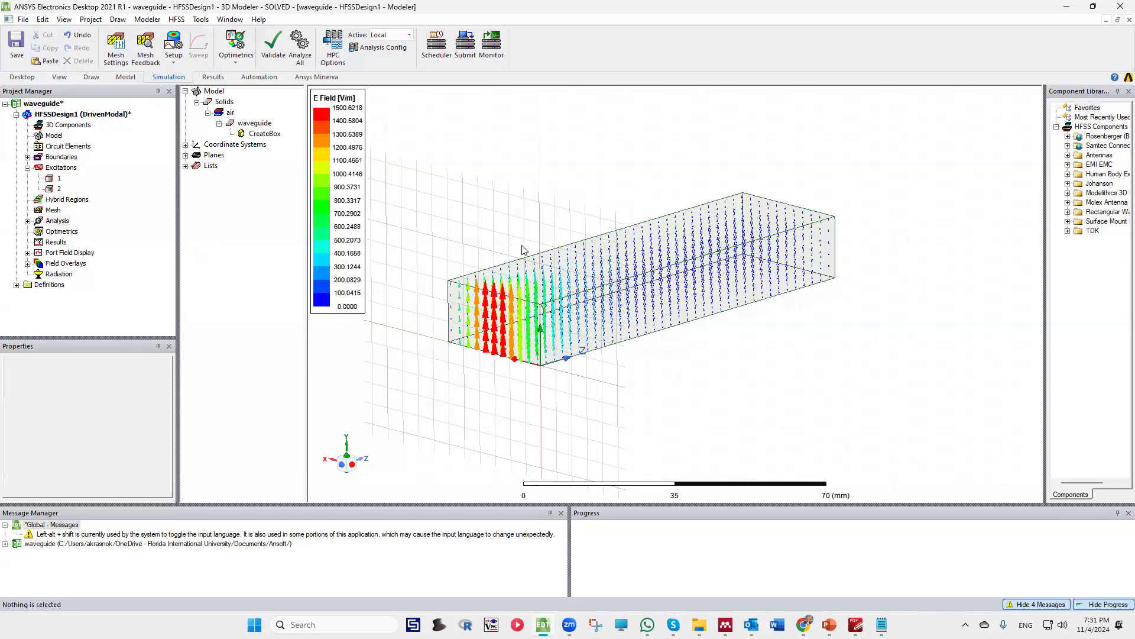
Animate the 4 GHz vector E-field plot over phase from 0deg to 350deg in 35 steps
{"action": "left_click_drag", "start_coordinate": [543, 293], "coordinate": [410, 265]}
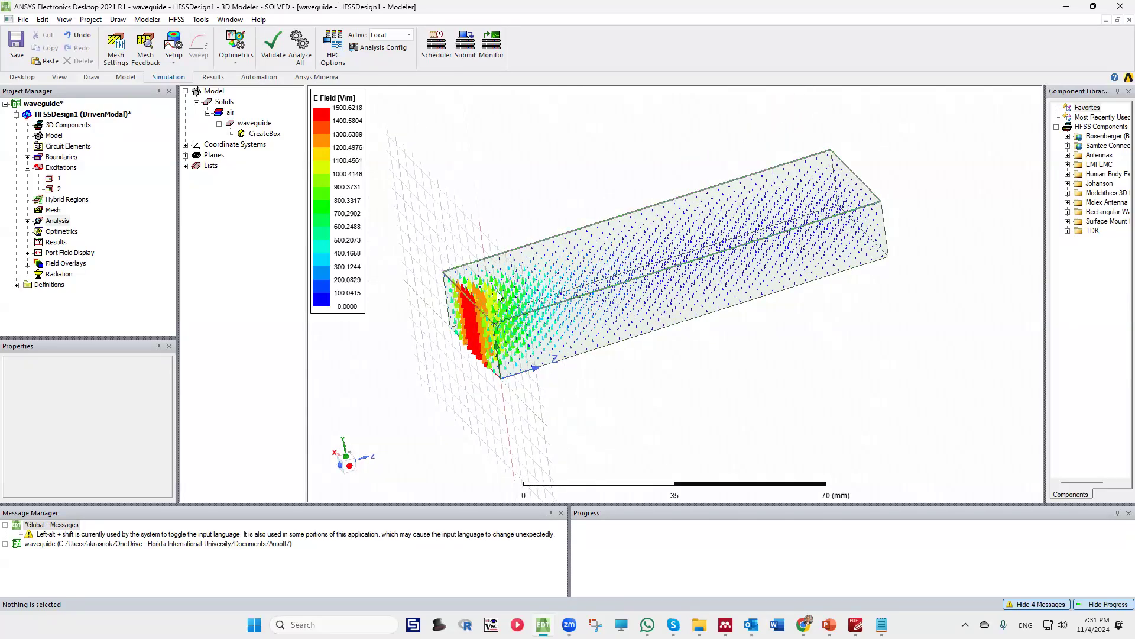
{"action": "mouse_move", "coordinate": [501, 330]}
{"action": "left_mouse_down", "text": "alt"}
{"action": "mouse_move", "coordinate": [431, 279]}
{"action": "mouse_move", "coordinate": [487, 257]}
{"action": "mouse_move", "coordinate": [491, 305]}
{"action": "mouse_move", "coordinate": [613, 299]}
{"action": "mouse_move", "coordinate": [613, 228]}
{"action": "left_mouse_up", "text": "alt"}
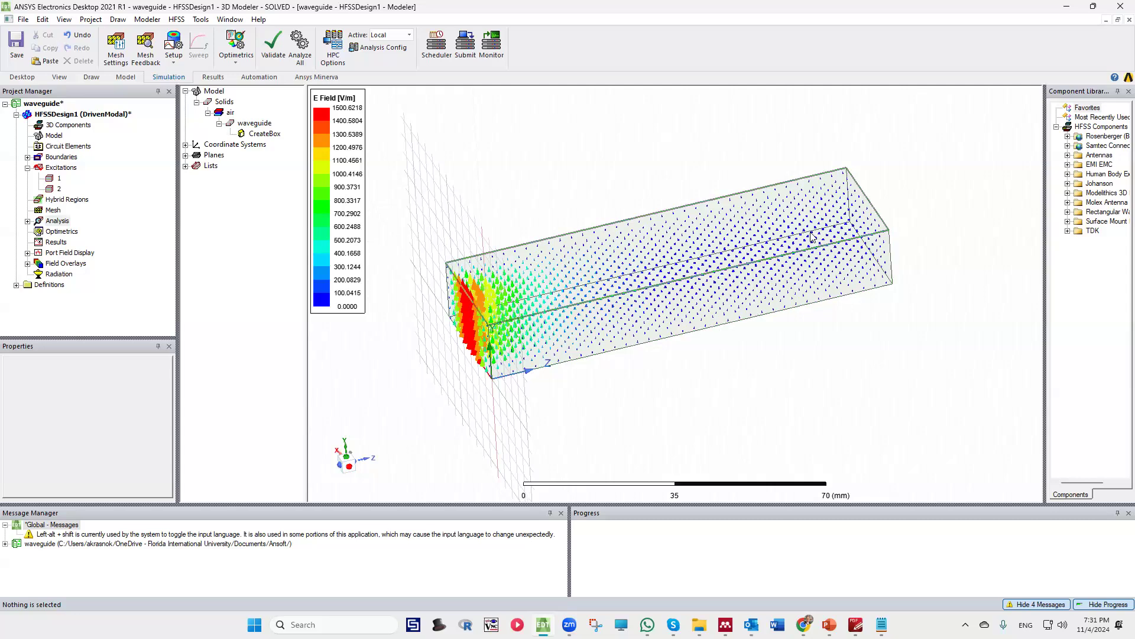
{"action": "middle_click_drag", "start_coordinate": [584, 250], "coordinate": [583, 242]}
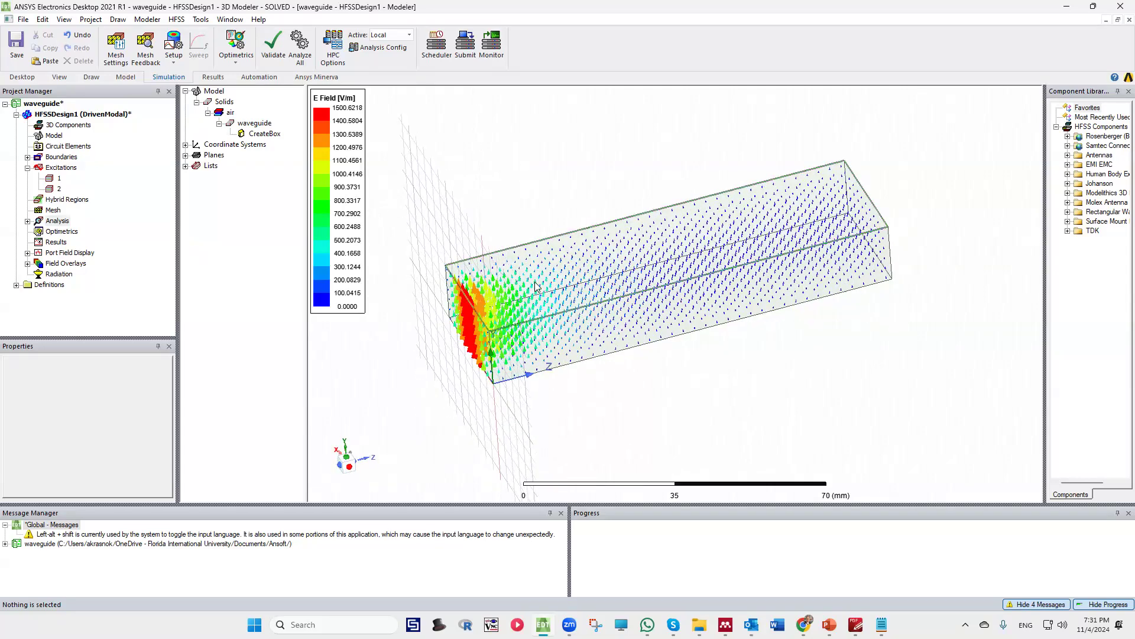
{"action": "left_click", "coordinate": [27, 253]}
{"action": "left_click", "coordinate": [28, 253]}
{"action": "left_click", "coordinate": [27, 263]}
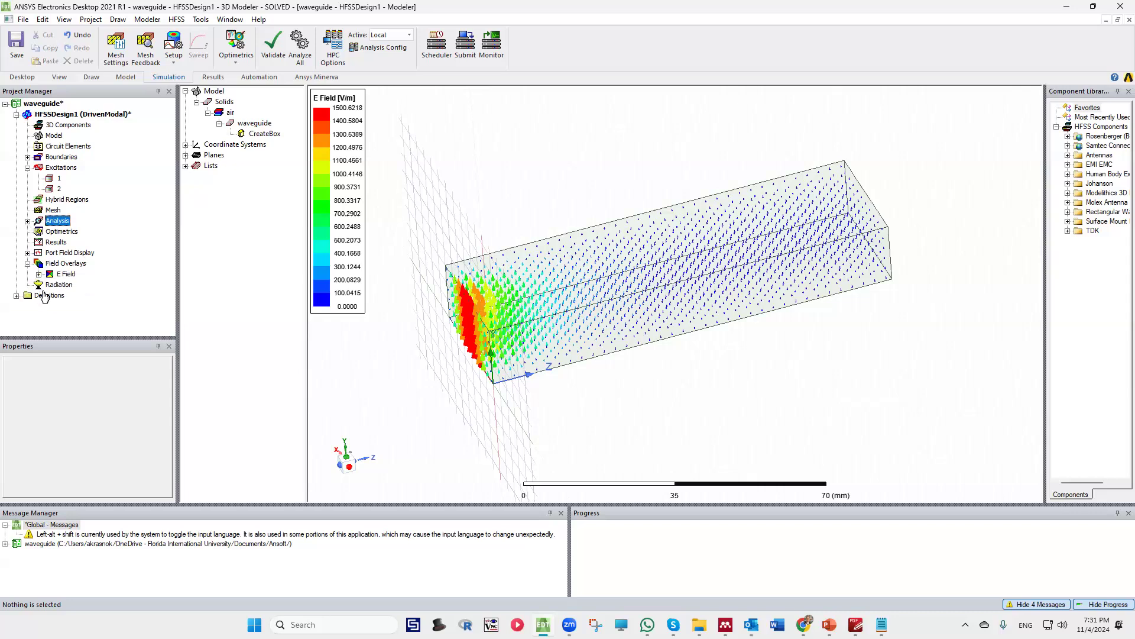
{"action": "left_click", "coordinate": [59, 274]}
{"action": "left_click", "coordinate": [39, 274]}
{"action": "right_click", "coordinate": [70, 284]}
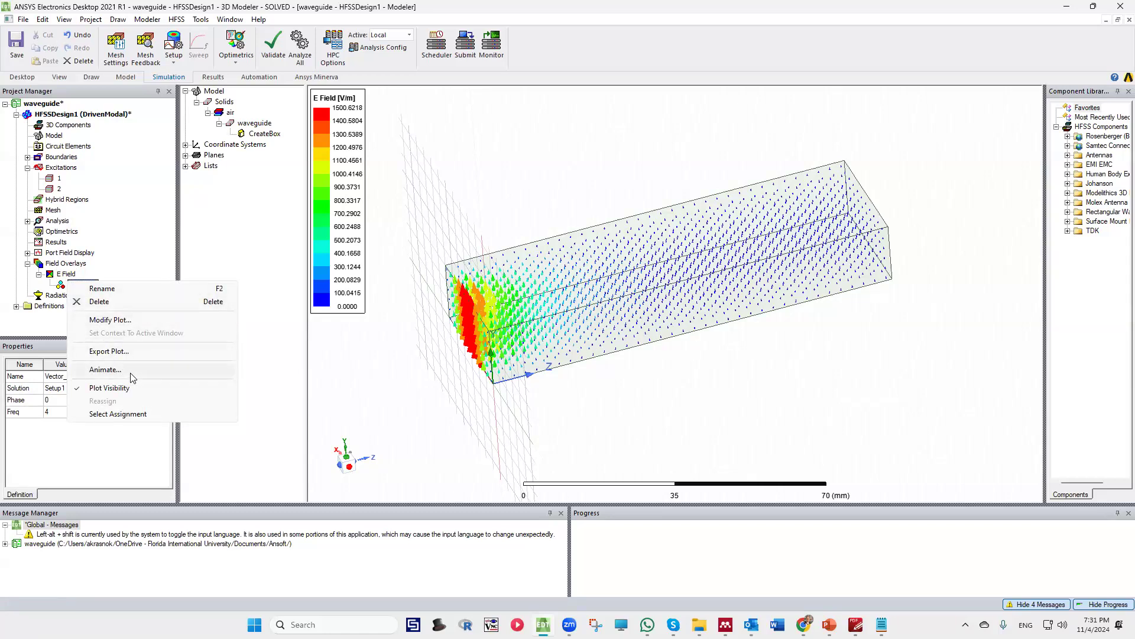
{"action": "left_click", "coordinate": [150, 369]}
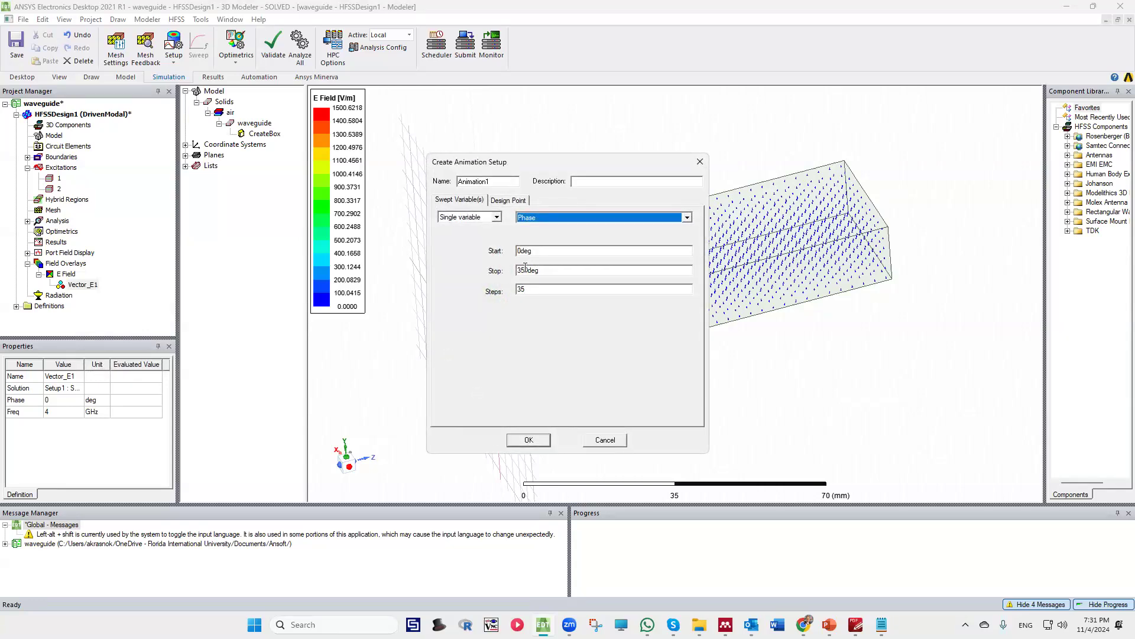
{"action": "left_click", "coordinate": [523, 290]}
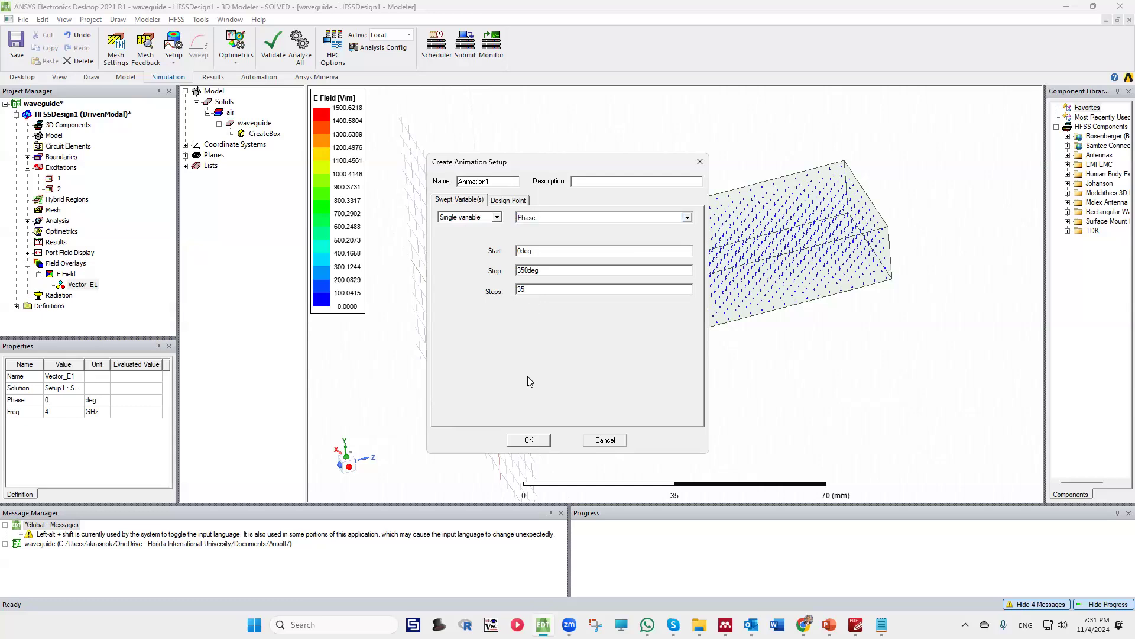
{"action": "left_click", "coordinate": [528, 439]}
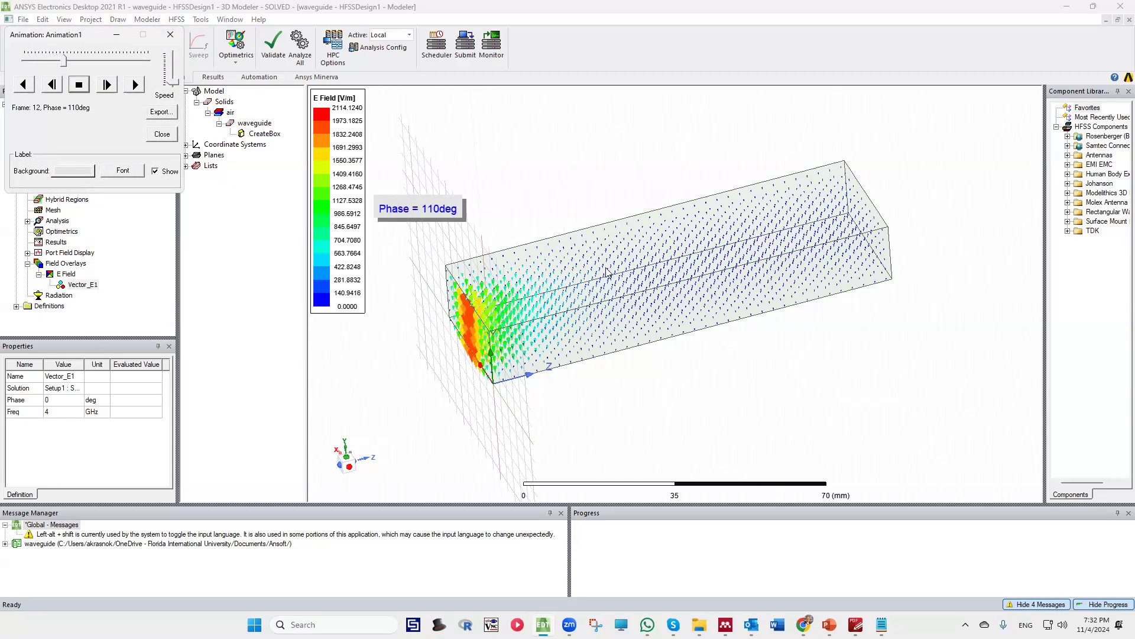
Examine the animated 4 GHz E field along the waveguide from other angles and close the animation
{"action": "left_click_drag", "start_coordinate": [670, 271], "coordinate": [530, 338], "text": "alt"}
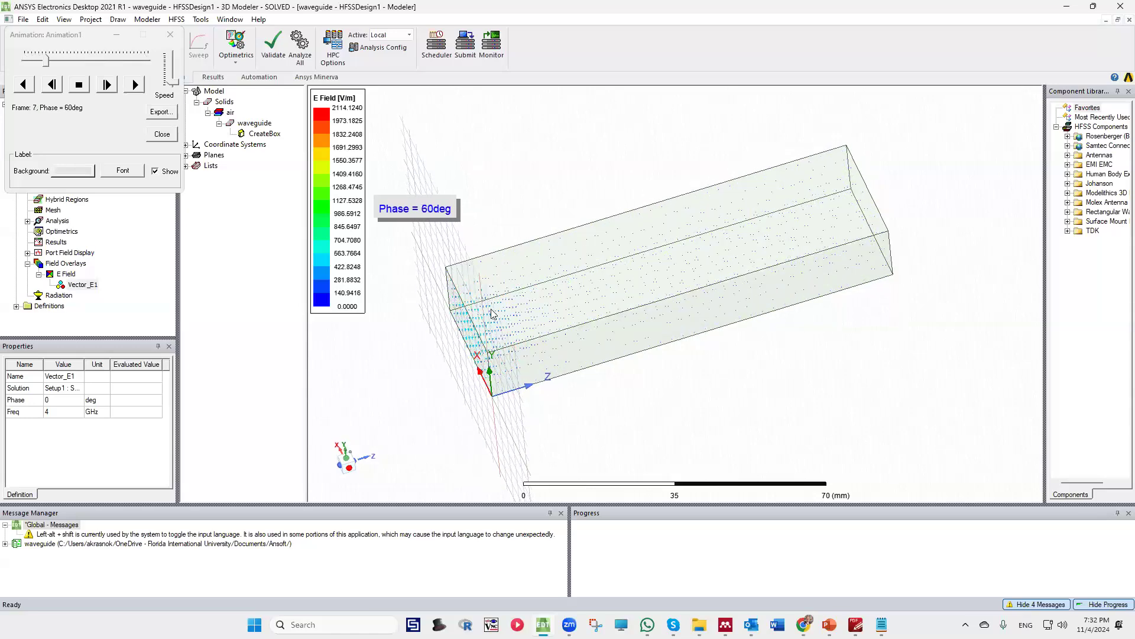
{"action": "left_click_drag", "start_coordinate": [554, 267], "coordinate": [518, 313], "text": "alt"}
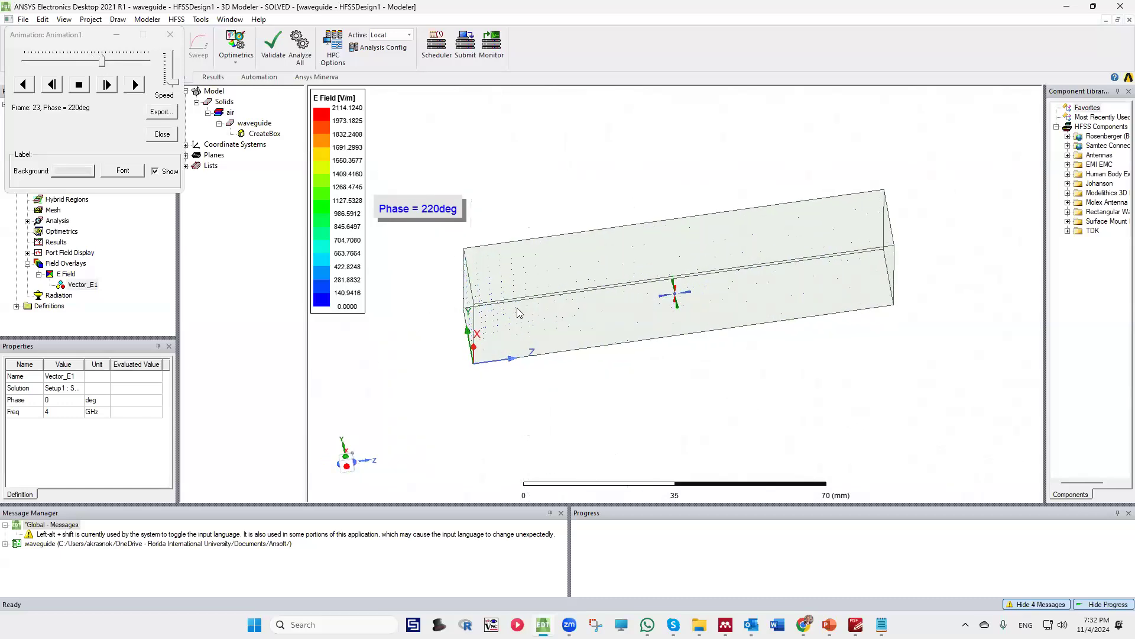
{"action": "left_click", "coordinate": [170, 34]}
Create a second Vector_E field plot on the waveguide solid from the Setup1 : Sweep solution at 6 GHz
{"action": "left_click", "coordinate": [58, 264]}
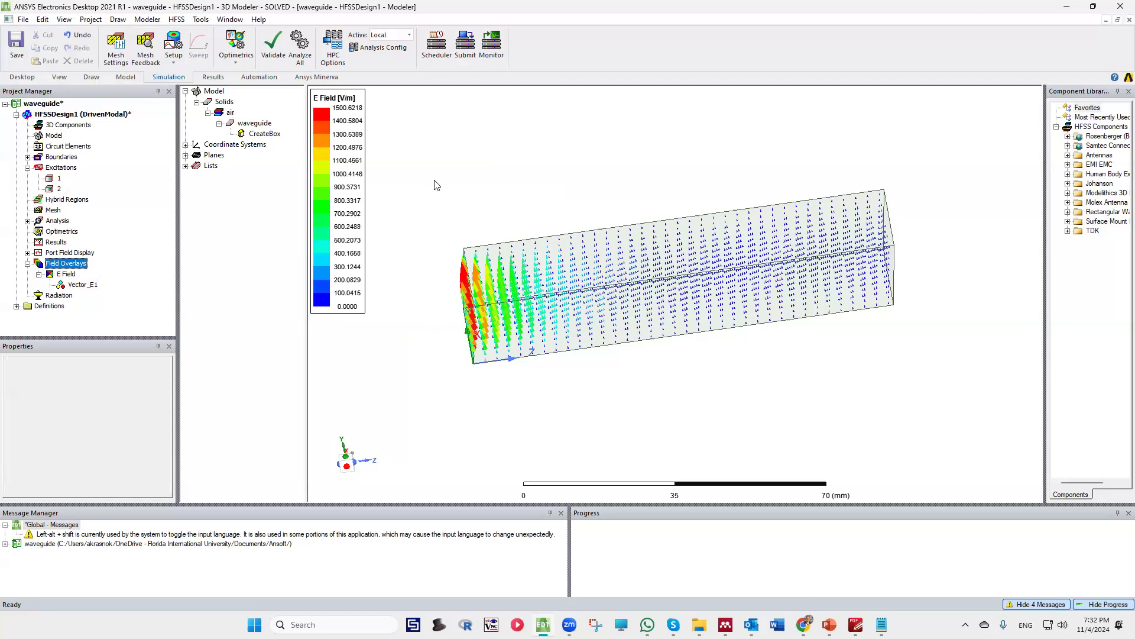
{"action": "left_click", "coordinate": [239, 123]}
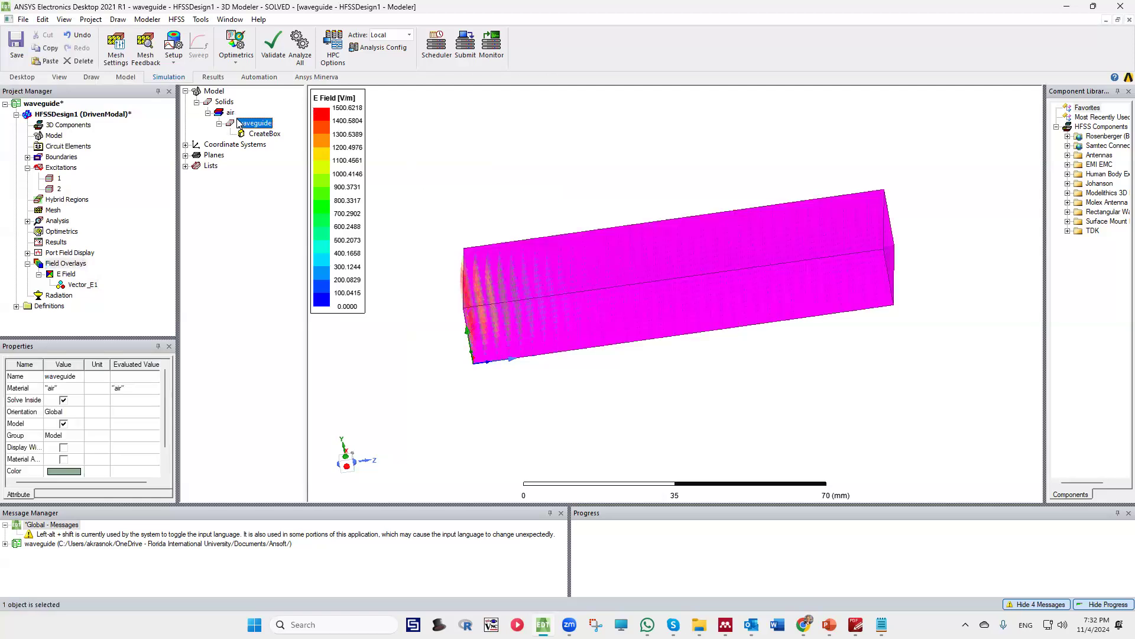
{"action": "right_click", "coordinate": [245, 124]}
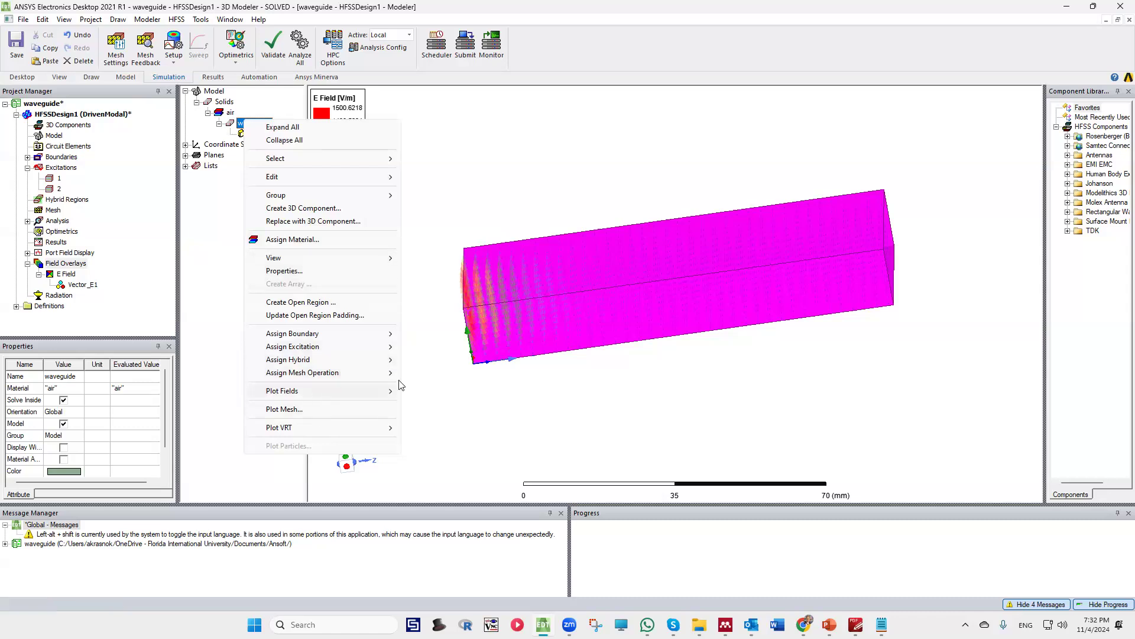
{"action": "mouse_move", "coordinate": [397, 390]}
{"action": "mouse_move", "coordinate": [435, 391]}
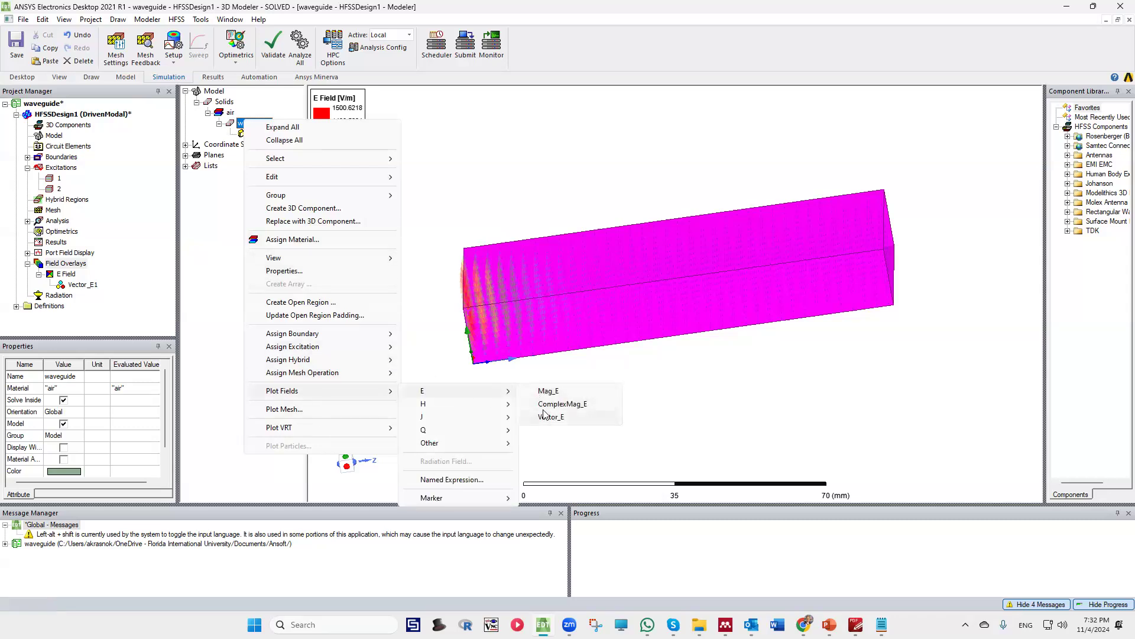
{"action": "left_click", "coordinate": [548, 416]}
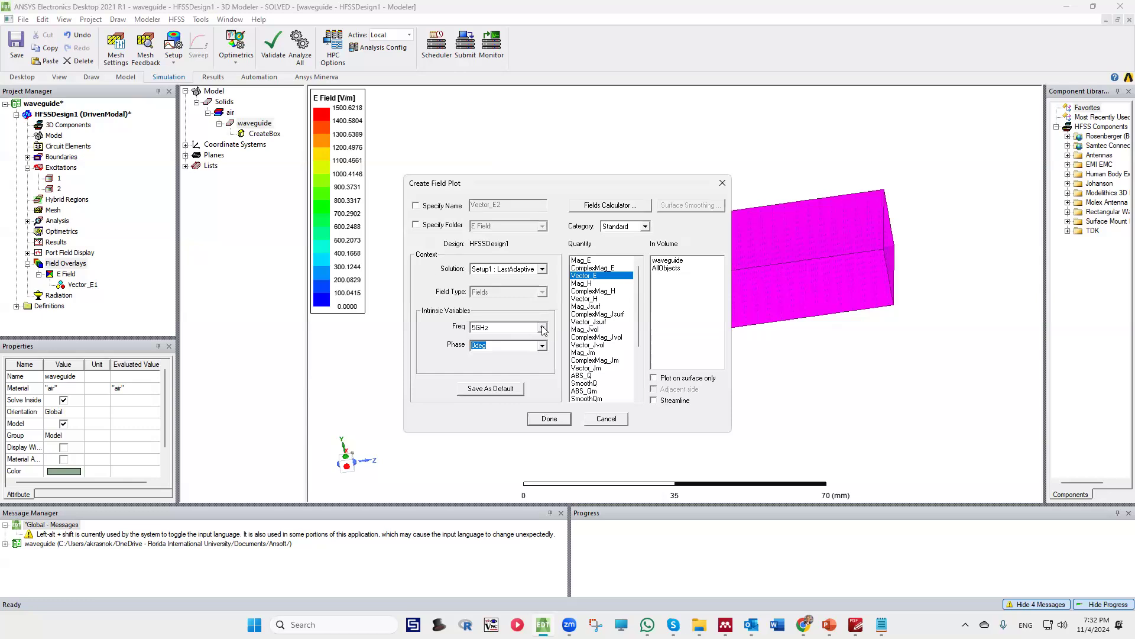
{"action": "left_click", "coordinate": [532, 270]}
{"action": "left_click", "coordinate": [523, 288]}
{"action": "left_click", "coordinate": [524, 327]}
{"action": "scroll", "coordinate": [524, 361], "scroll_direction": "down", "scroll_amount": 5}
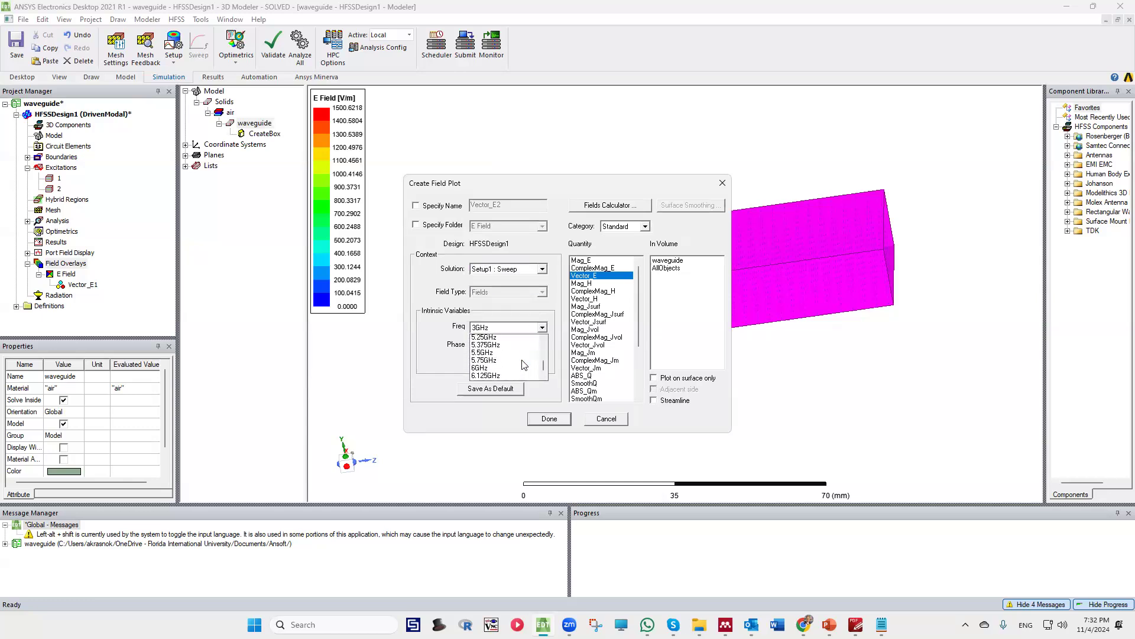
{"action": "left_click", "coordinate": [508, 368]}
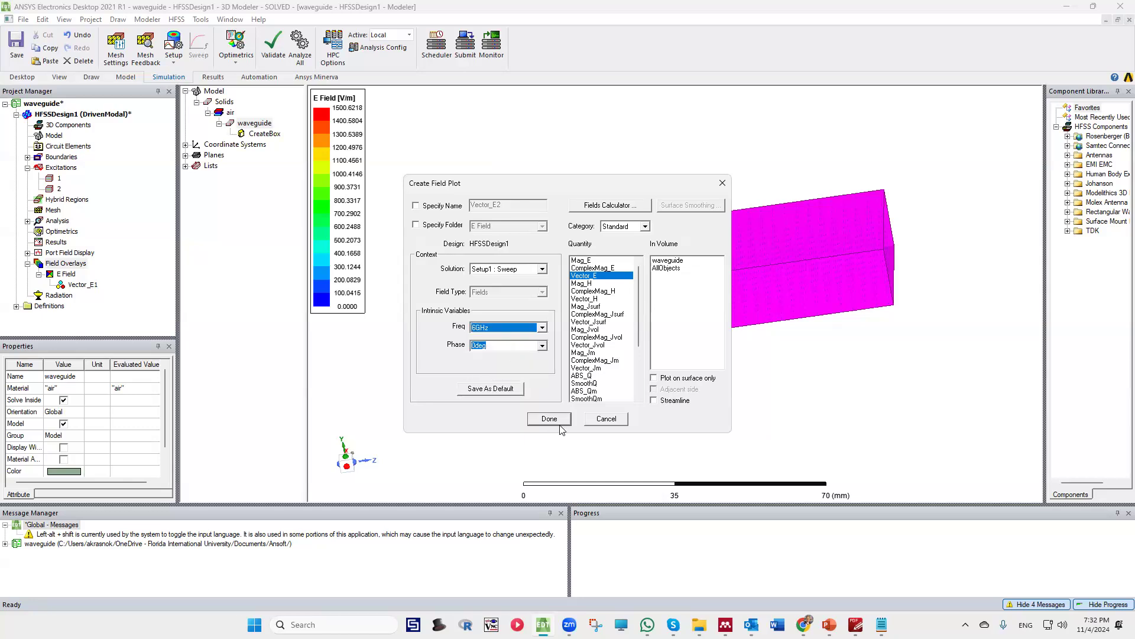
{"action": "left_click", "coordinate": [549, 418]}
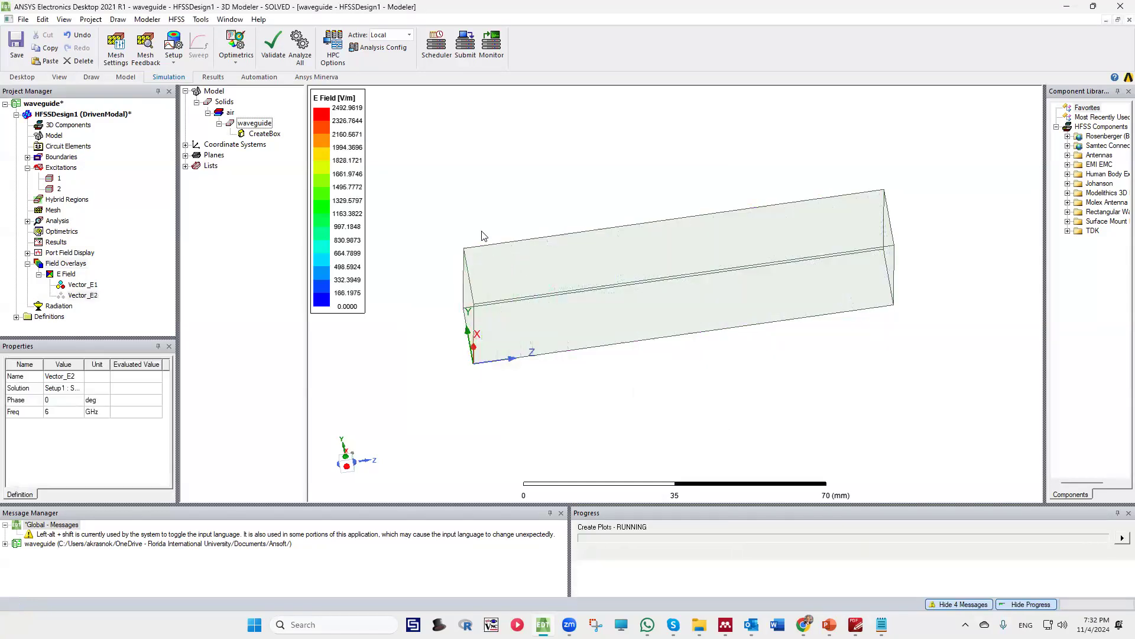
Play the existing Animation1 phase sweep on the 6 GHz vector E-field plot, then close the animation
{"action": "left_click_drag", "start_coordinate": [482, 236], "coordinate": [380, 233], "text": "alt"}
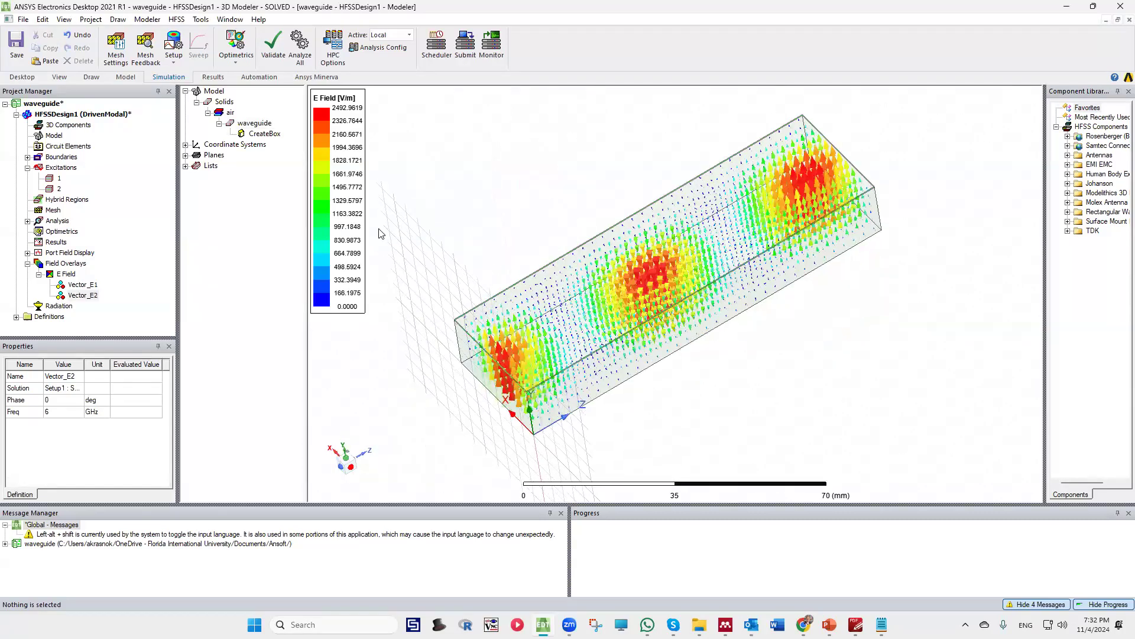
{"action": "right_click", "coordinate": [91, 295]}
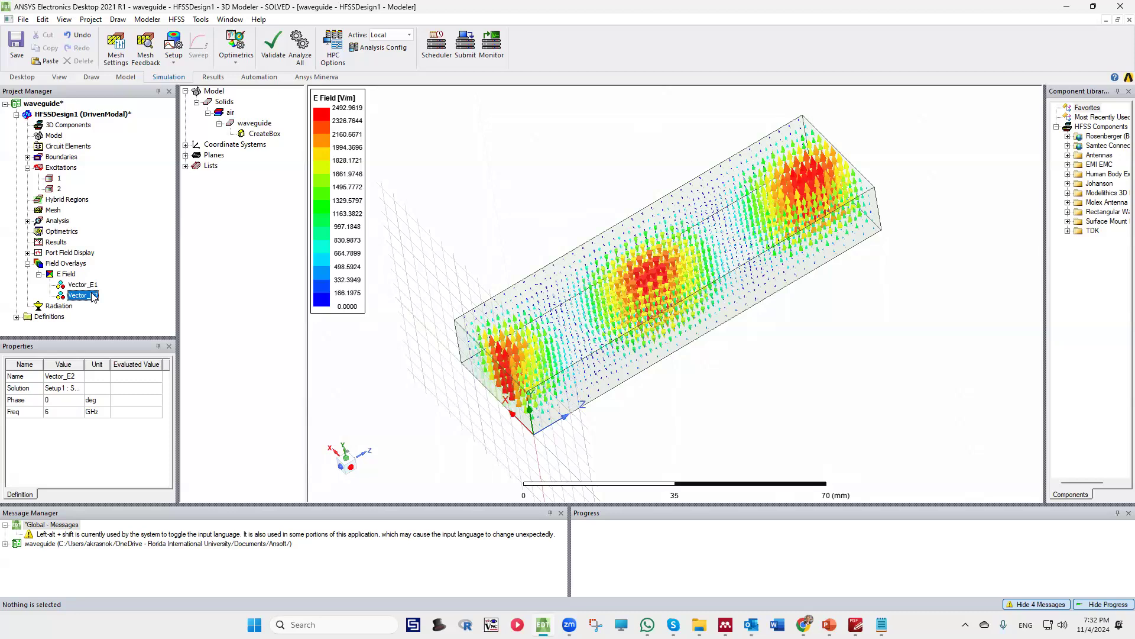
{"action": "left_click", "coordinate": [130, 381]}
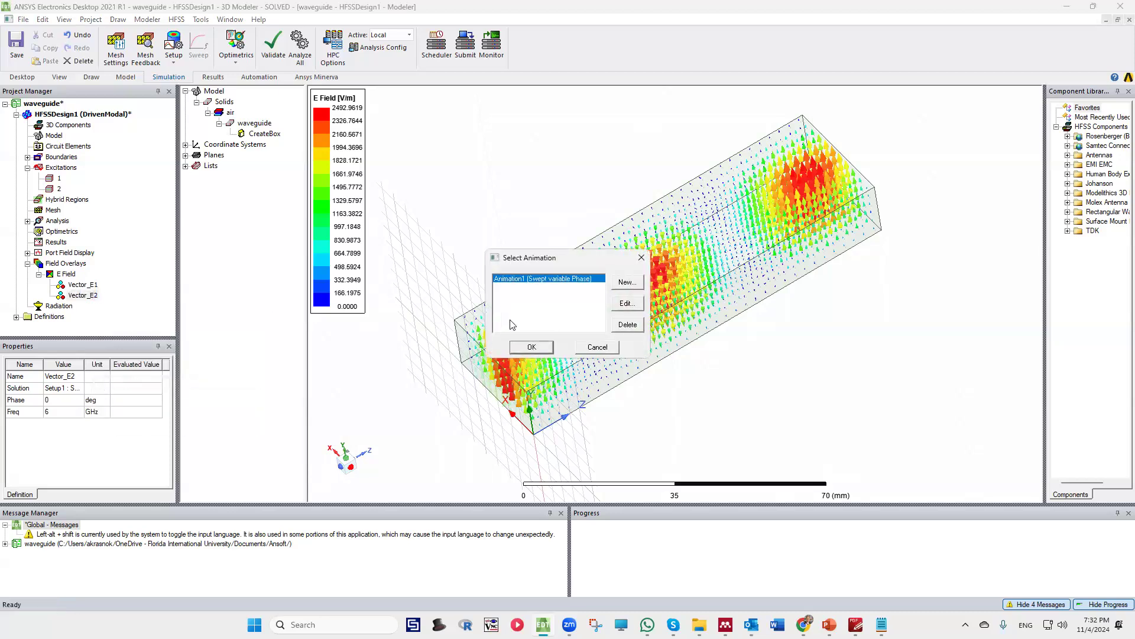
{"action": "left_click", "coordinate": [531, 347]}
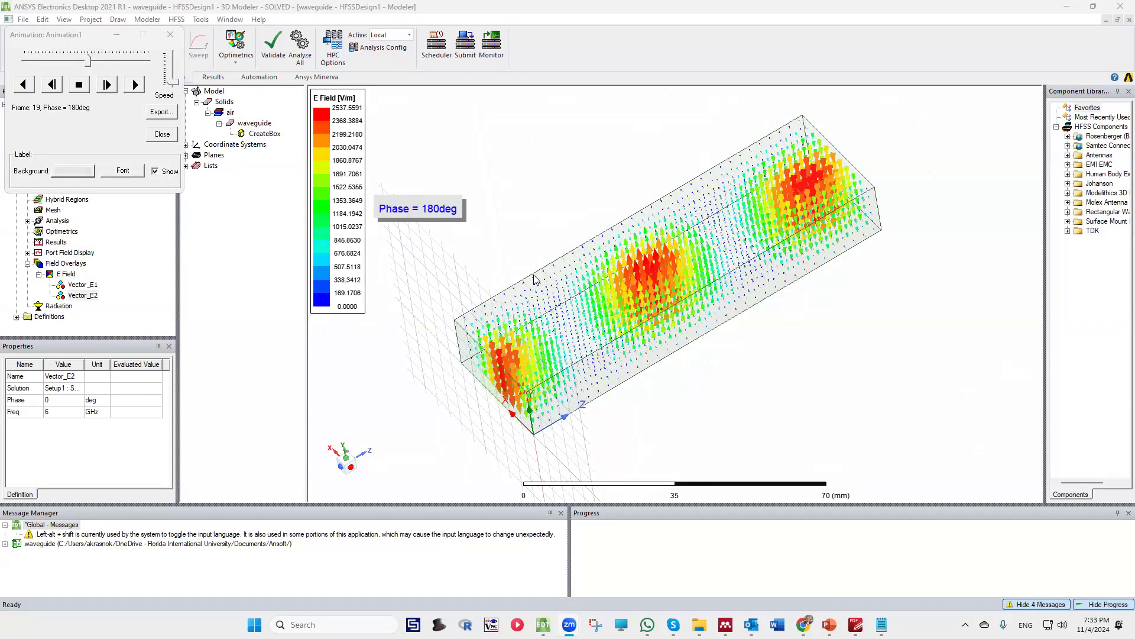
{"action": "left_click_drag", "start_coordinate": [535, 280], "coordinate": [612, 350], "text": "alt"}
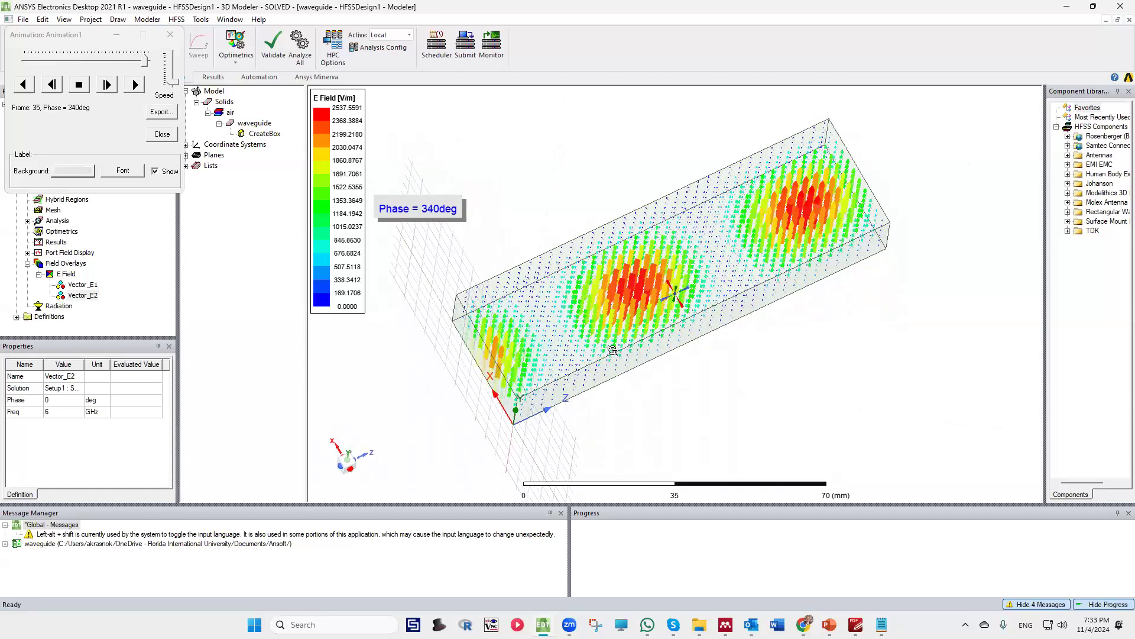
{"action": "left_click", "coordinate": [171, 37]}
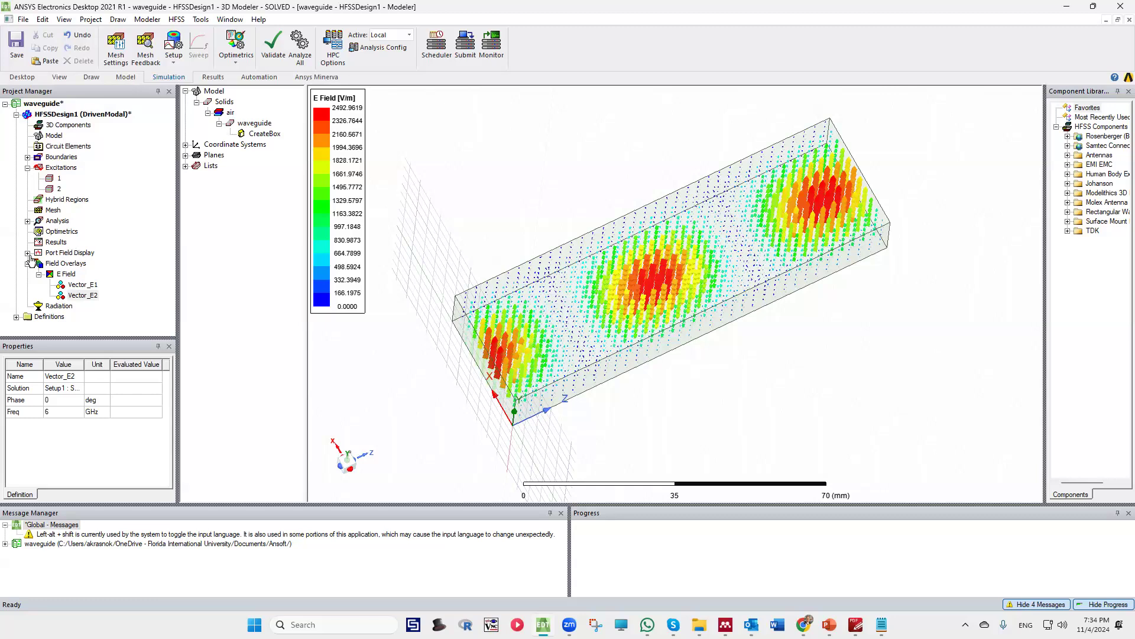
Create a rectangular modal solution plot of S(2,1) in dB versus frequency from Setup1 : Sweep, and save the project
{"action": "left_click", "coordinate": [55, 241]}
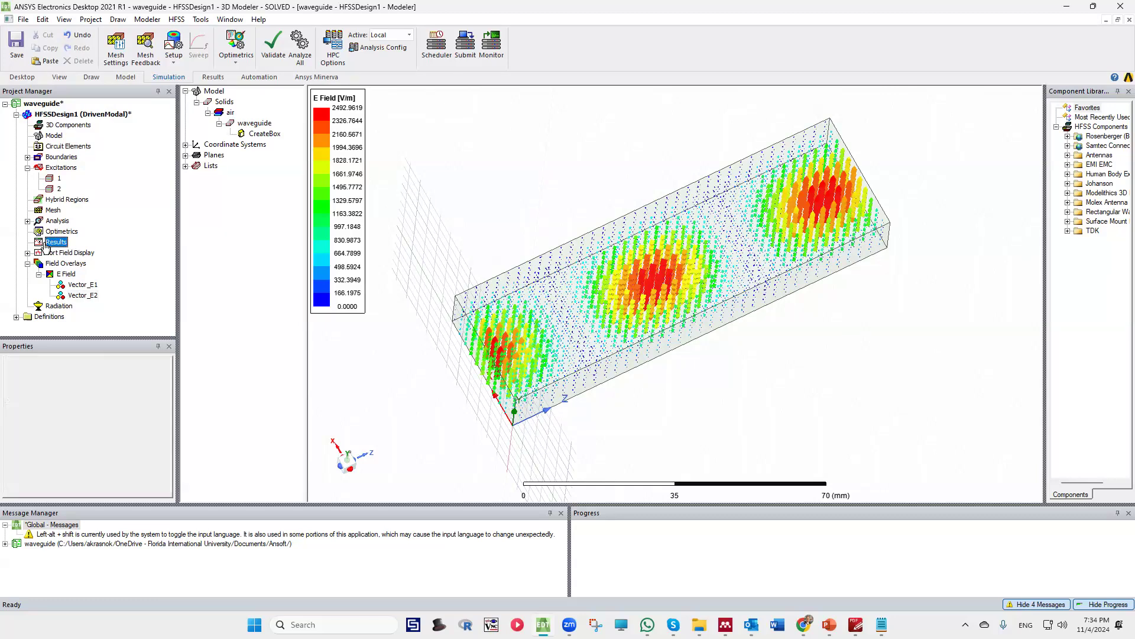
{"action": "right_click", "coordinate": [48, 243]}
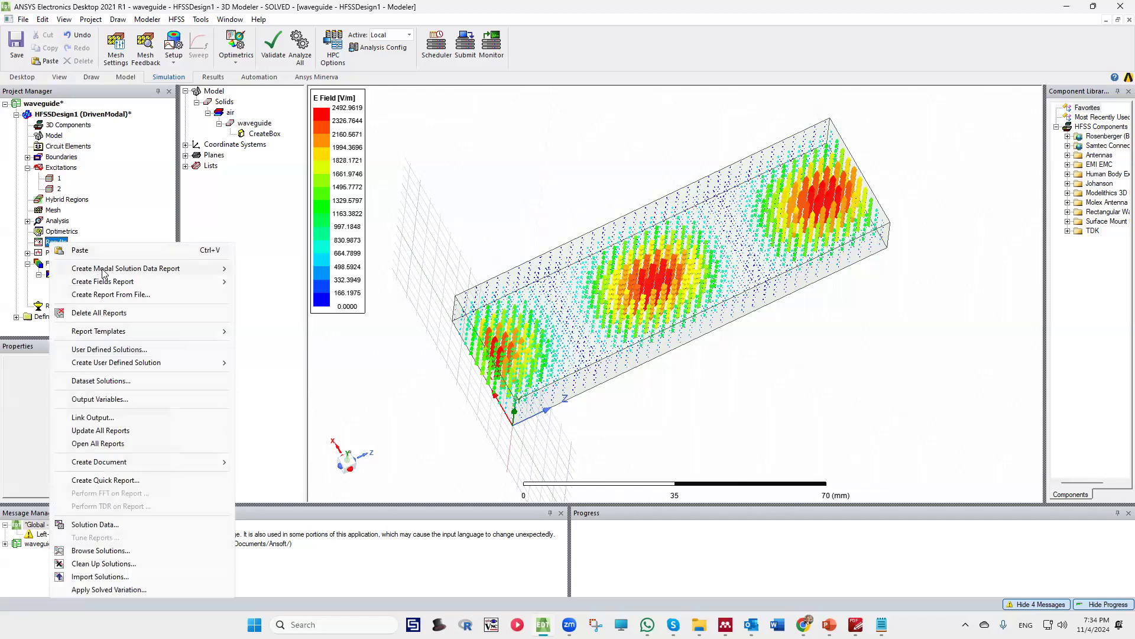
{"action": "mouse_move", "coordinate": [103, 272]}
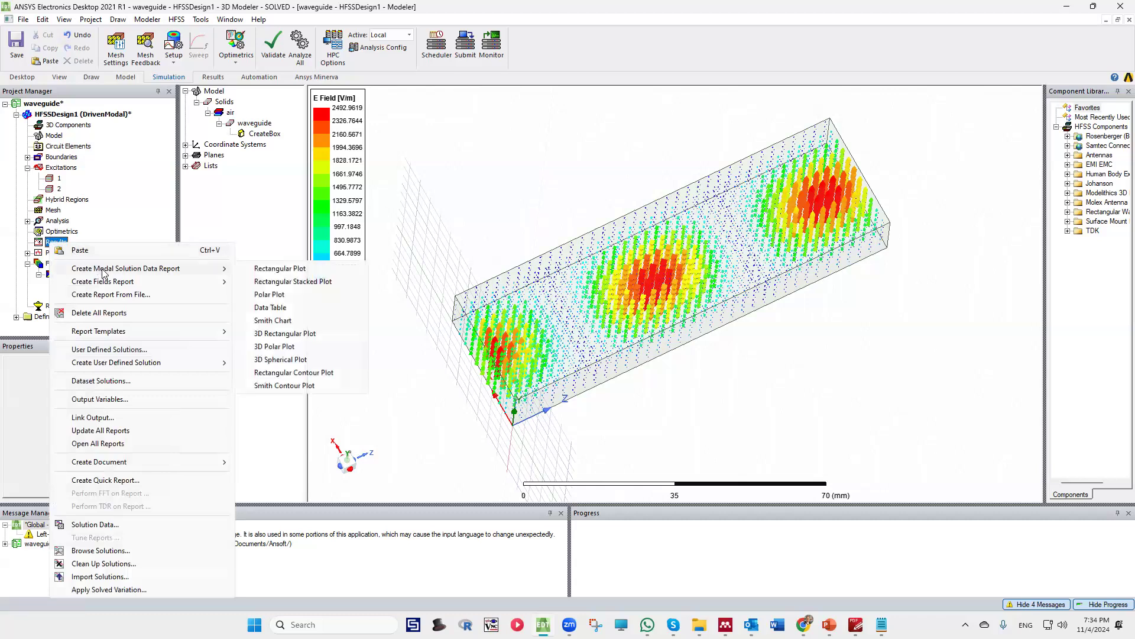
{"action": "left_click", "coordinate": [270, 272]}
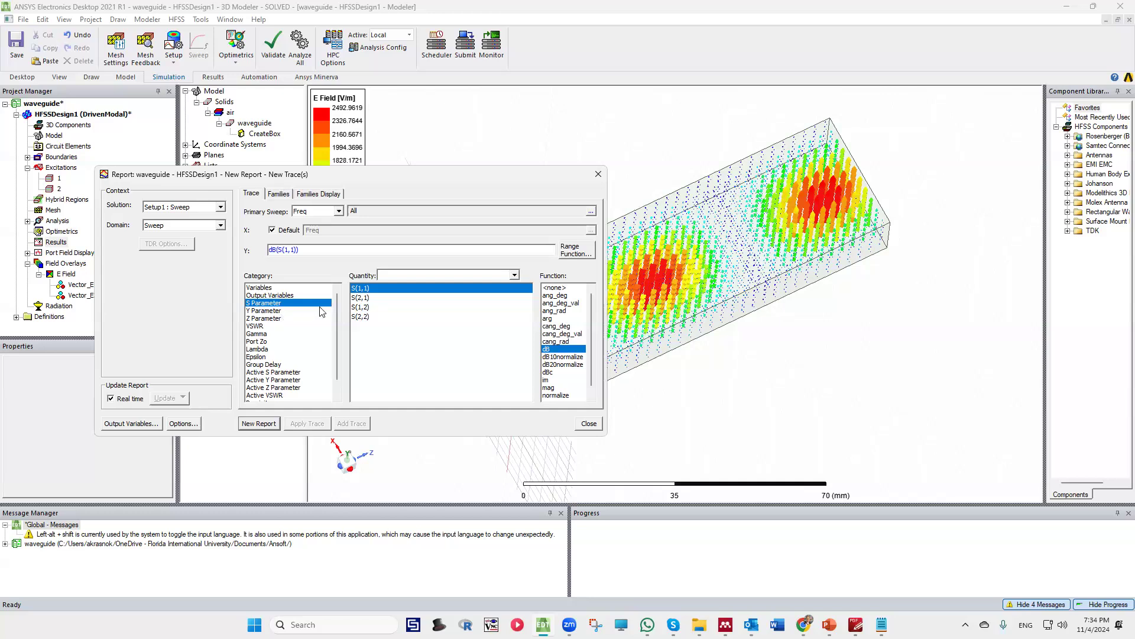
{"action": "left_click", "coordinate": [360, 297]}
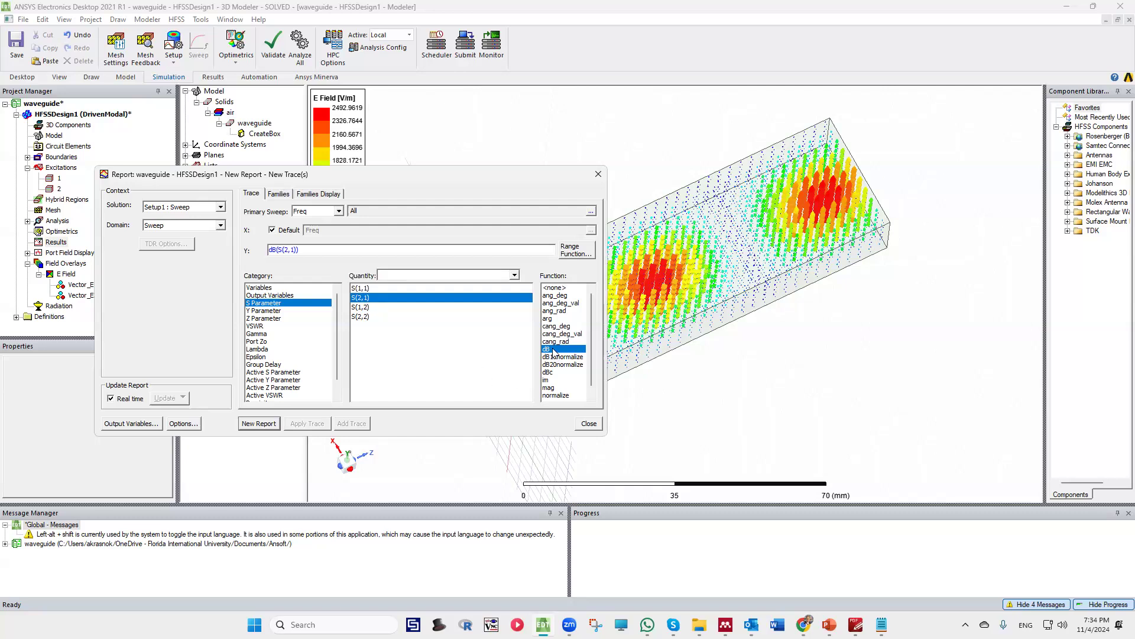
{"action": "left_click", "coordinate": [259, 423]}
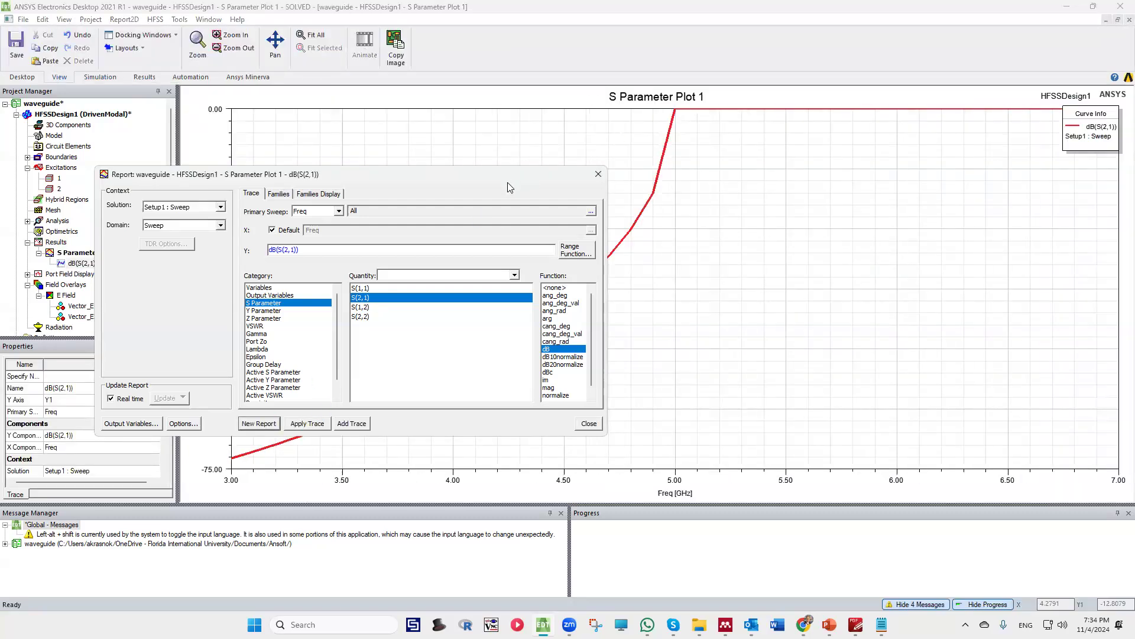
{"action": "left_click_drag", "start_coordinate": [508, 182], "coordinate": [413, 315]}
{"action": "left_click", "coordinate": [503, 307]}
{"action": "left_click", "coordinate": [551, 314]}
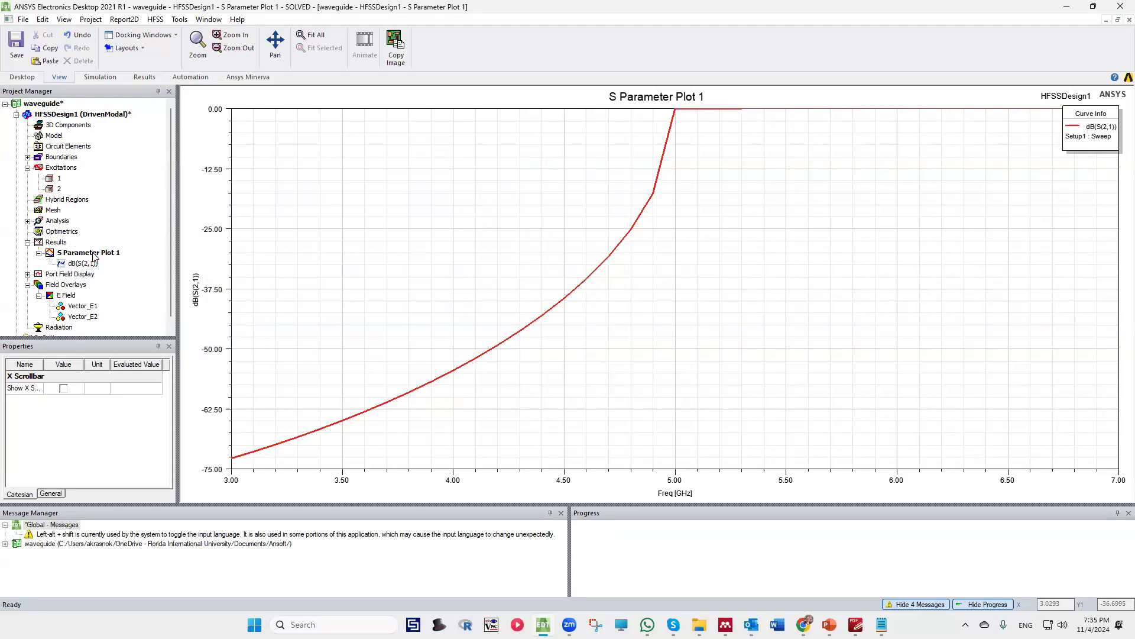
{"action": "left_click", "coordinate": [16, 42]}
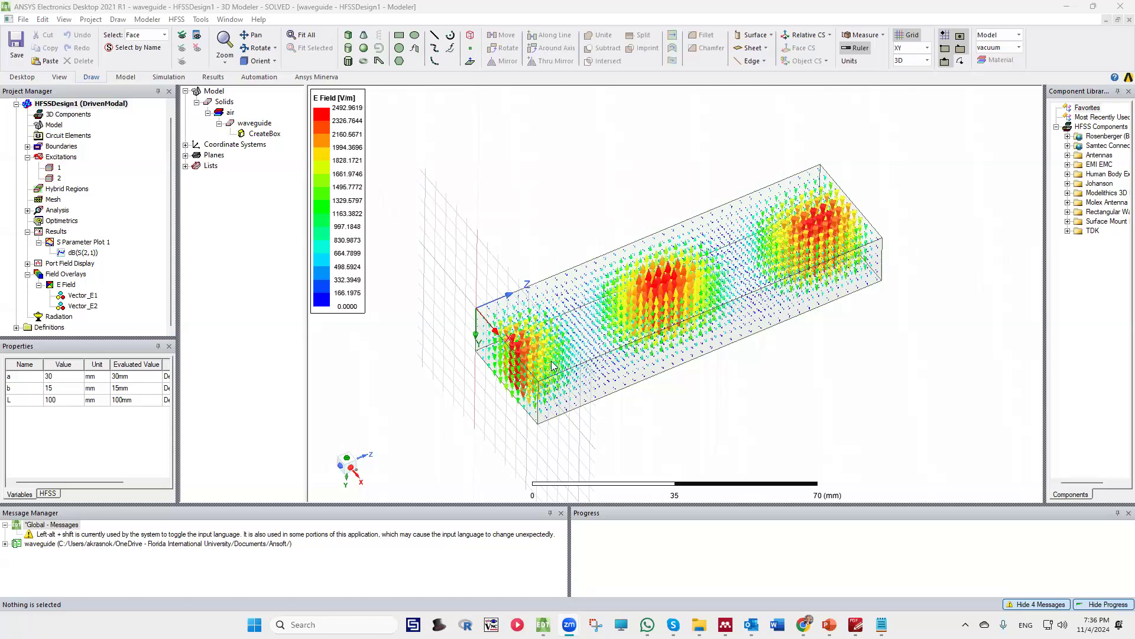
{"action": "left_click", "coordinate": [560, 281]}
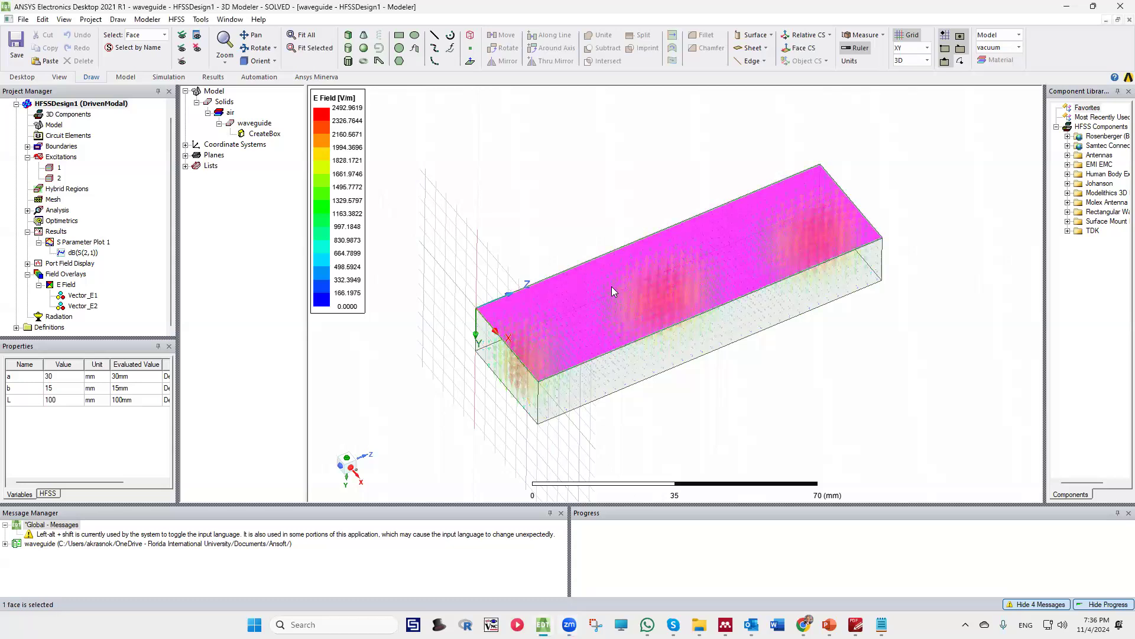
{"action": "mouse_move", "coordinate": [595, 282]}
{"action": "left_mouse_down", "text": "alt"}
{"action": "mouse_move", "coordinate": [583, 237]}
{"action": "mouse_move", "coordinate": [566, 249]}
{"action": "mouse_move", "coordinate": [541, 331]}
{"action": "left_mouse_up", "text": "alt"}
{"action": "left_click", "coordinate": [551, 237]}
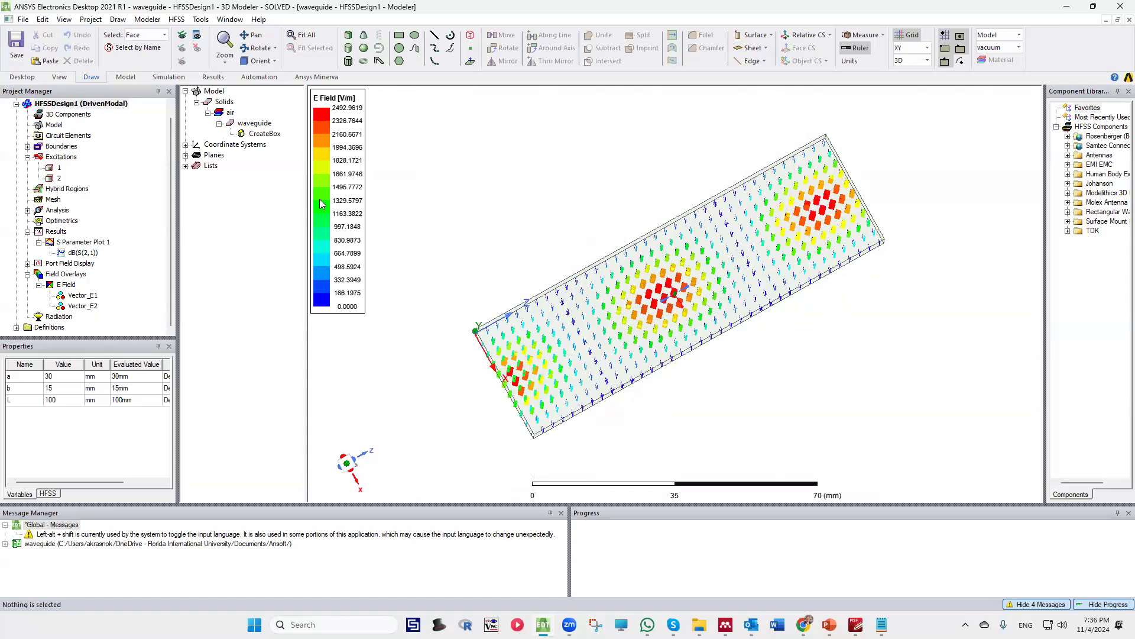
{"action": "left_click", "coordinate": [66, 106]}
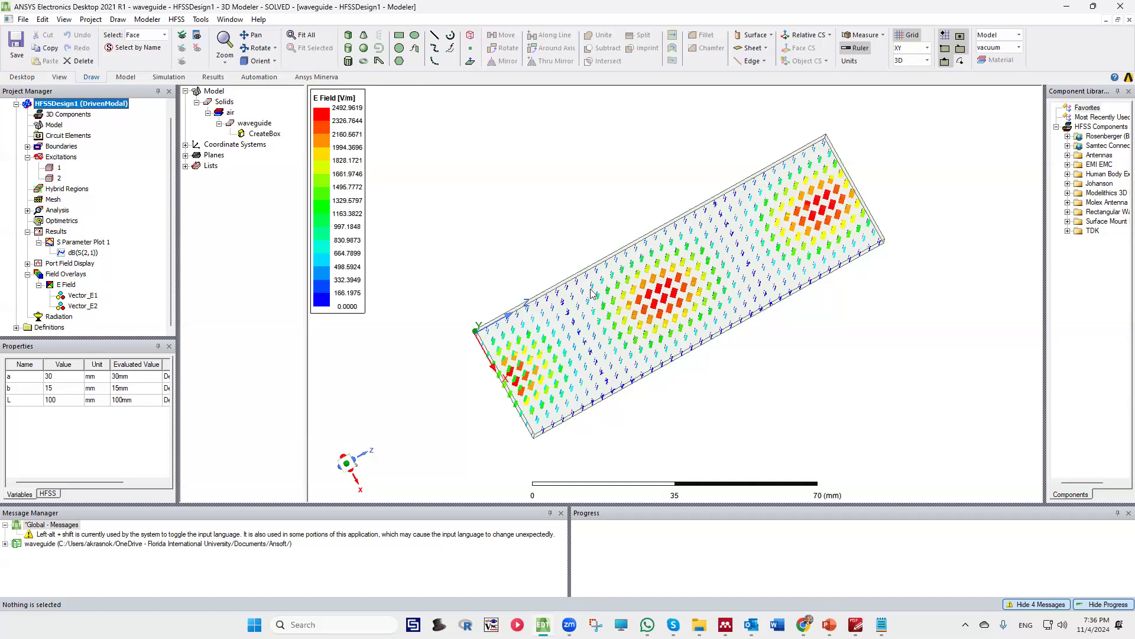
{"action": "left_click_drag", "start_coordinate": [570, 261], "coordinate": [520, 254], "text": "alt"}
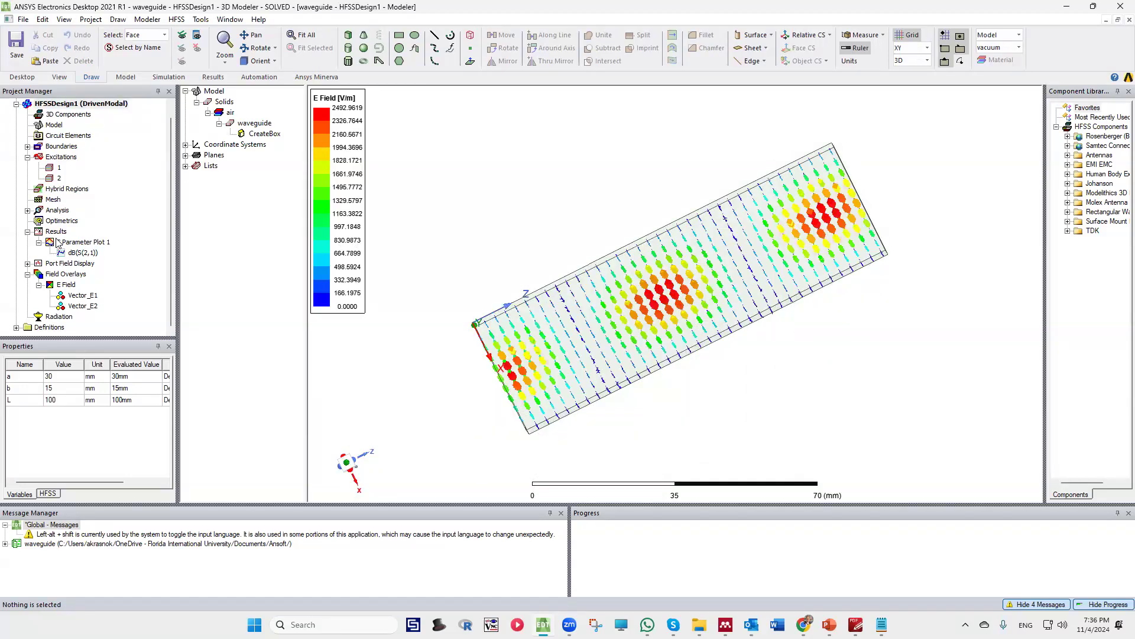
{"action": "left_click", "coordinate": [61, 116]}
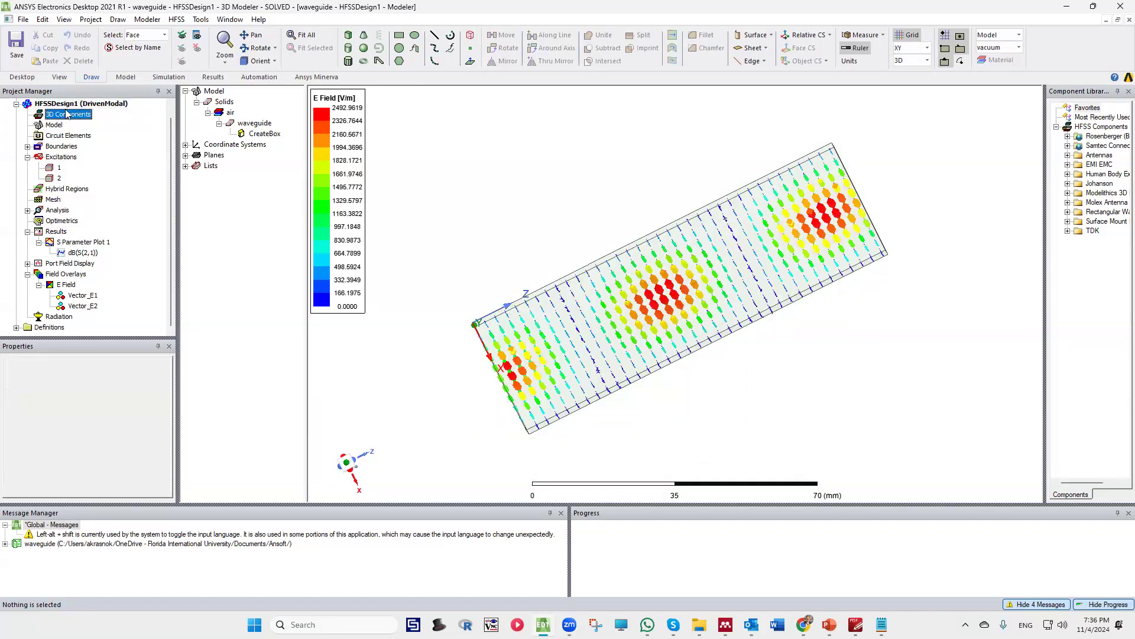
{"action": "left_click", "coordinate": [68, 106]}
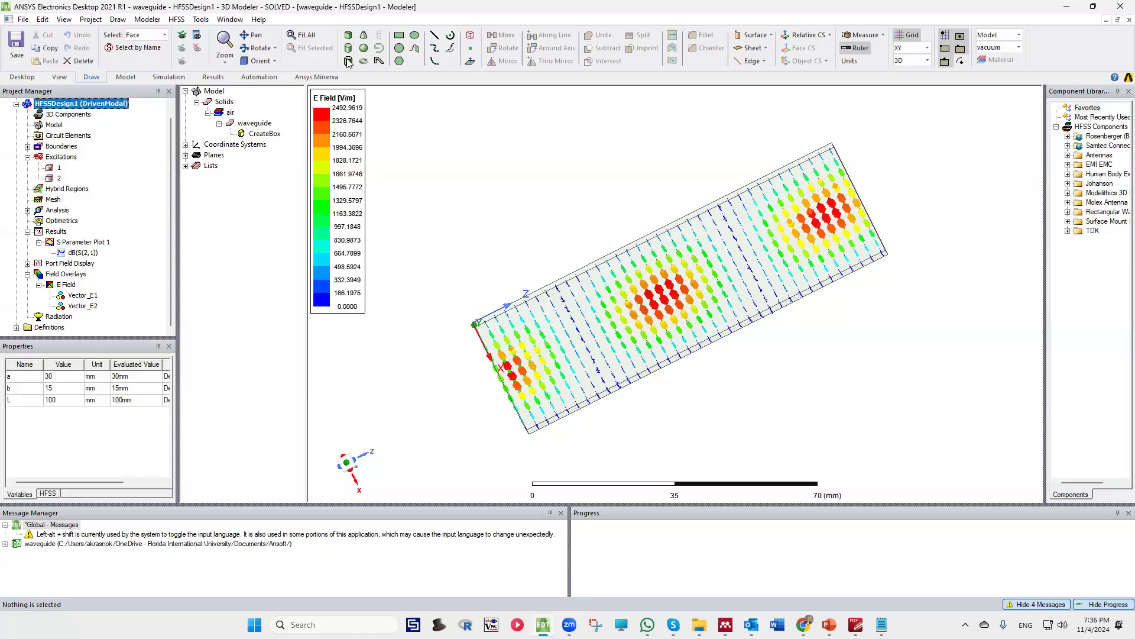
Draw a non-model rectangle in the XZ plane through the waveguide's mid-height, from (0, 7.5, 0) to (30, 7.5, 100) mm
{"action": "left_click", "coordinate": [400, 39]}
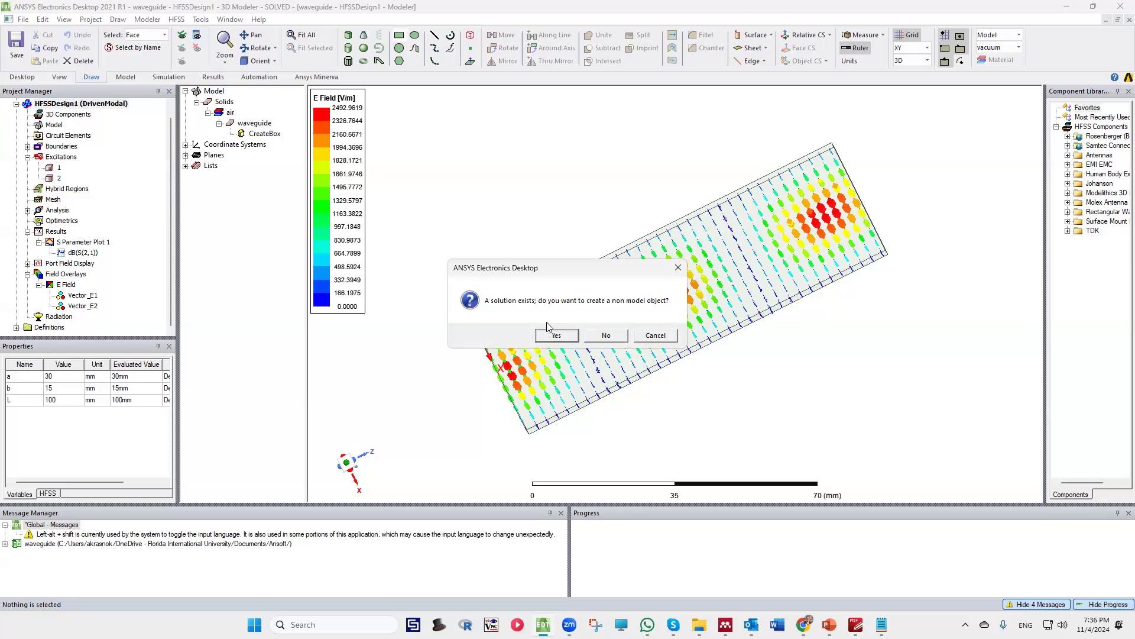
{"action": "left_click", "coordinate": [563, 340]}
{"action": "left_click_drag", "start_coordinate": [564, 258], "coordinate": [512, 364], "text": "alt"}
{"action": "left_click", "coordinate": [512, 365]}
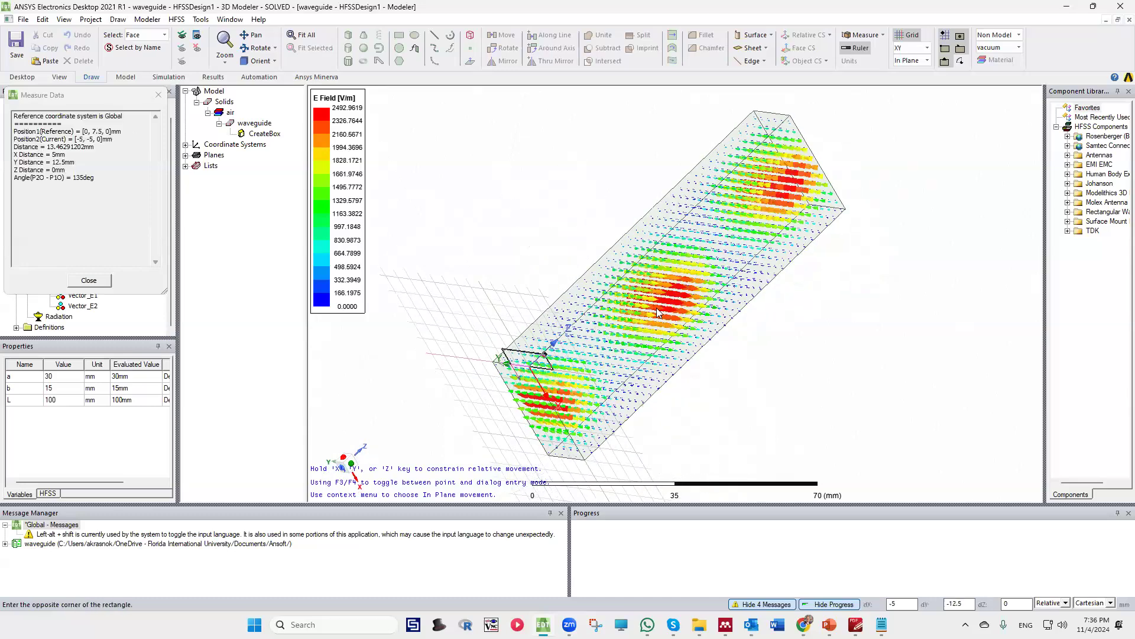
{"action": "right_click", "coordinate": [562, 213]}
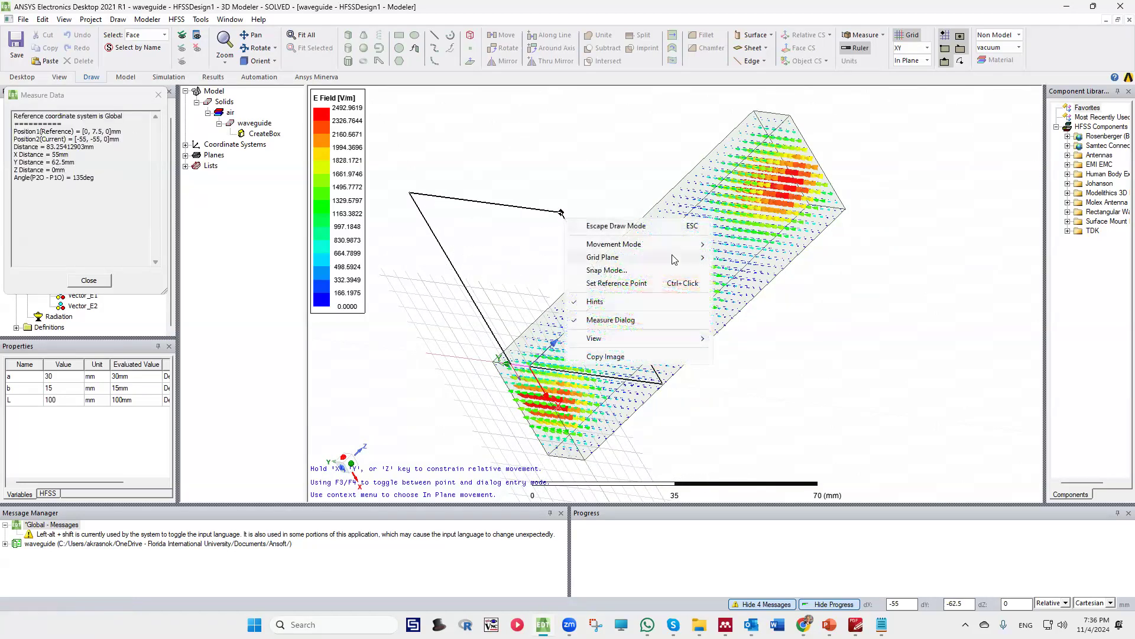
{"action": "mouse_move", "coordinate": [667, 262]}
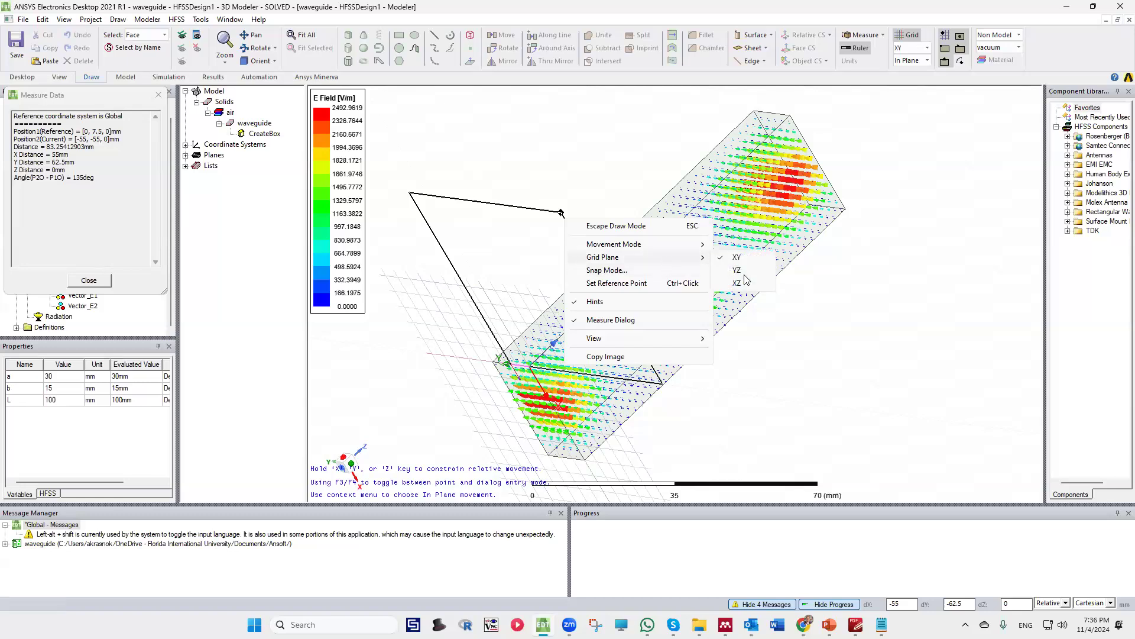
{"action": "left_click", "coordinate": [736, 269]}
{"action": "right_click", "coordinate": [577, 200]}
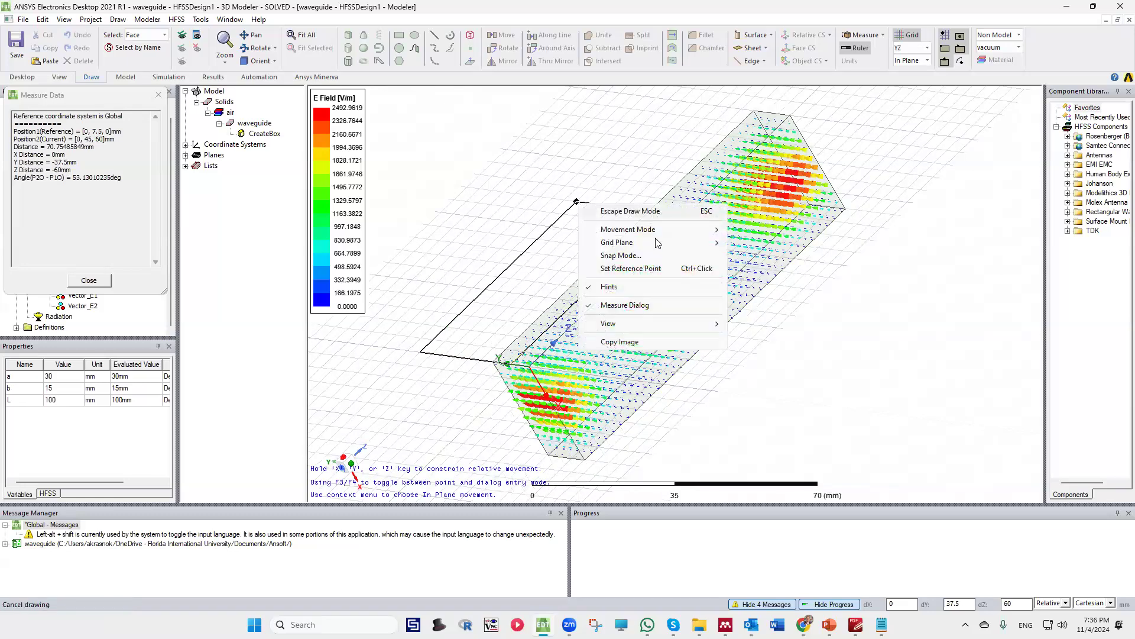
{"action": "mouse_move", "coordinate": [666, 248]}
{"action": "left_click", "coordinate": [747, 269]}
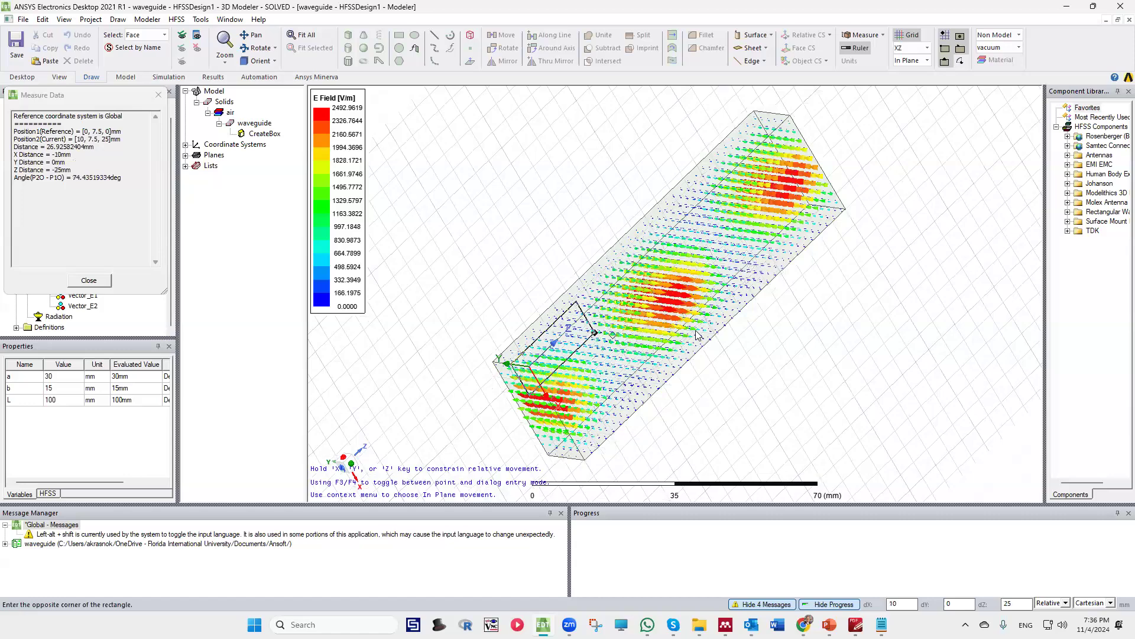
{"action": "middle_click_drag", "start_coordinate": [633, 228], "coordinate": [651, 260]}
{"action": "mouse_move", "coordinate": [859, 344]}
{"action": "middle_mouse_down"}
{"action": "mouse_move", "coordinate": [868, 374]}
{"action": "mouse_move", "coordinate": [850, 290]}
{"action": "mouse_move", "coordinate": [847, 328]}
{"action": "middle_mouse_up"}
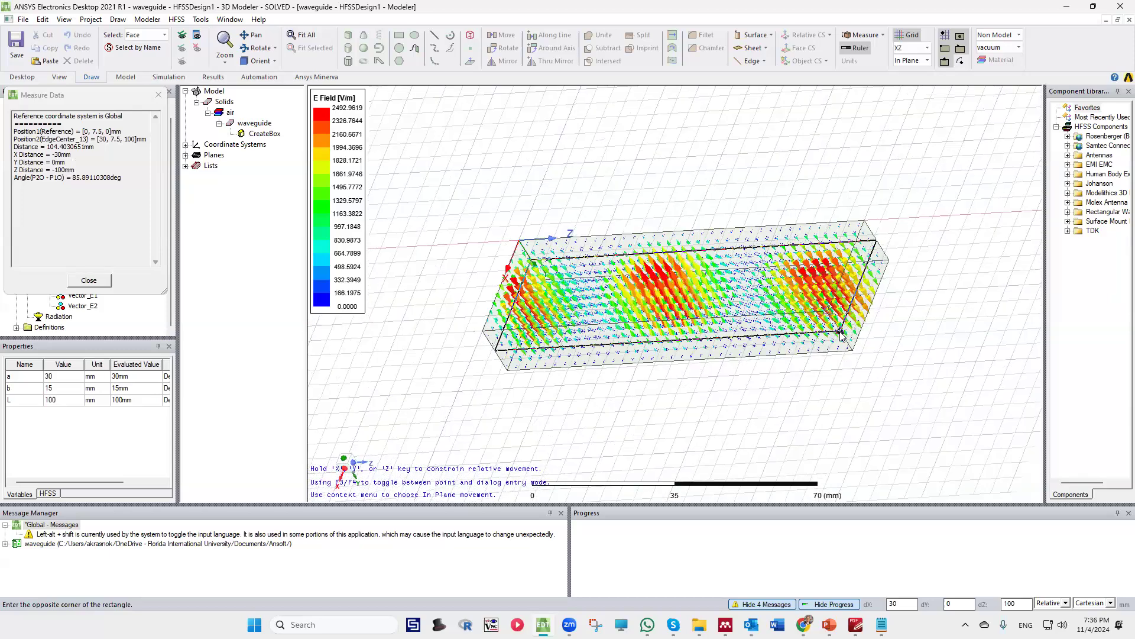
{"action": "left_click", "coordinate": [841, 334]}
Set the transparency of the non-model rectangle Rectangle1 to 0.96 and deselect it
{"action": "middle_click_drag", "start_coordinate": [715, 304], "coordinate": [548, 137]}
{"action": "middle_click_drag", "start_coordinate": [635, 143], "coordinate": [431, 119]}
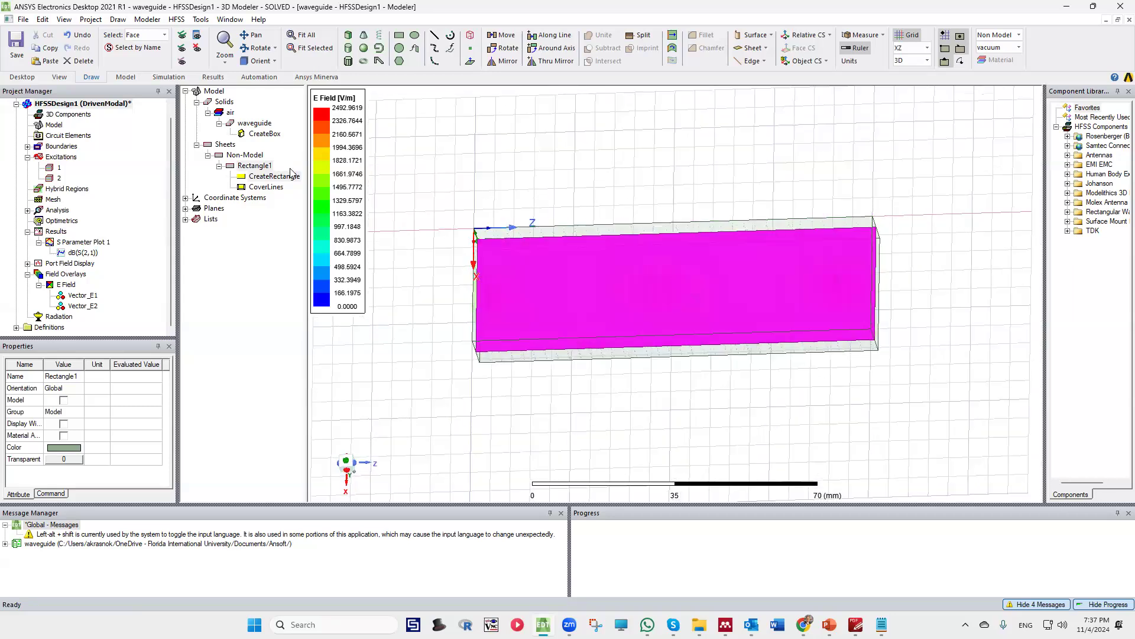
{"action": "double_click", "coordinate": [255, 168]}
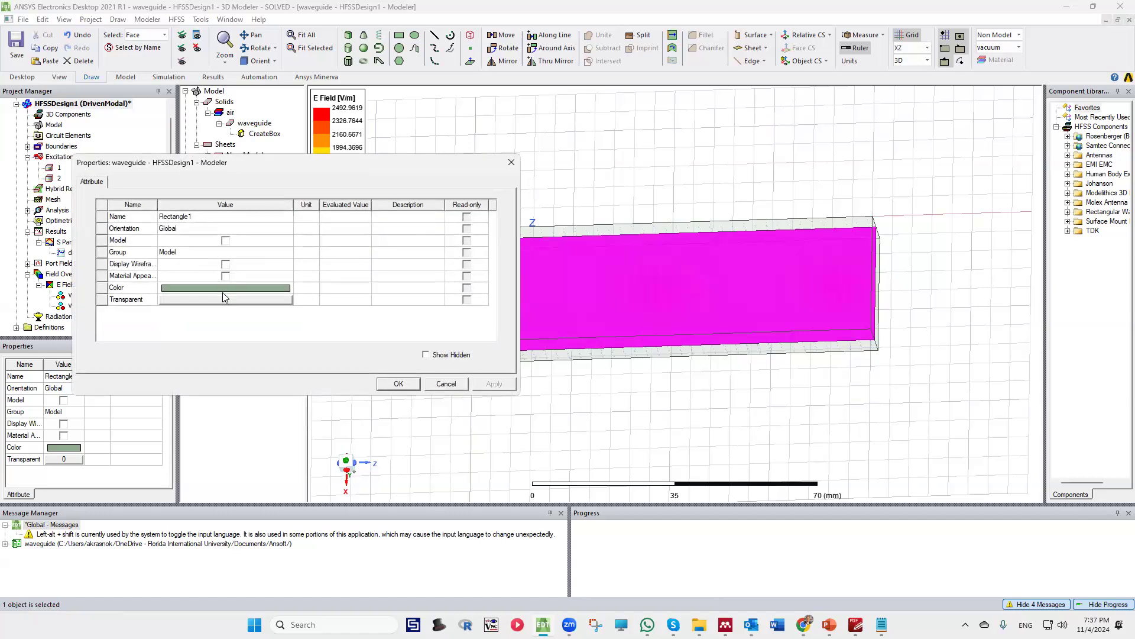
{"action": "left_click", "coordinate": [227, 298]}
{"action": "left_click_drag", "start_coordinate": [233, 268], "coordinate": [328, 277]}
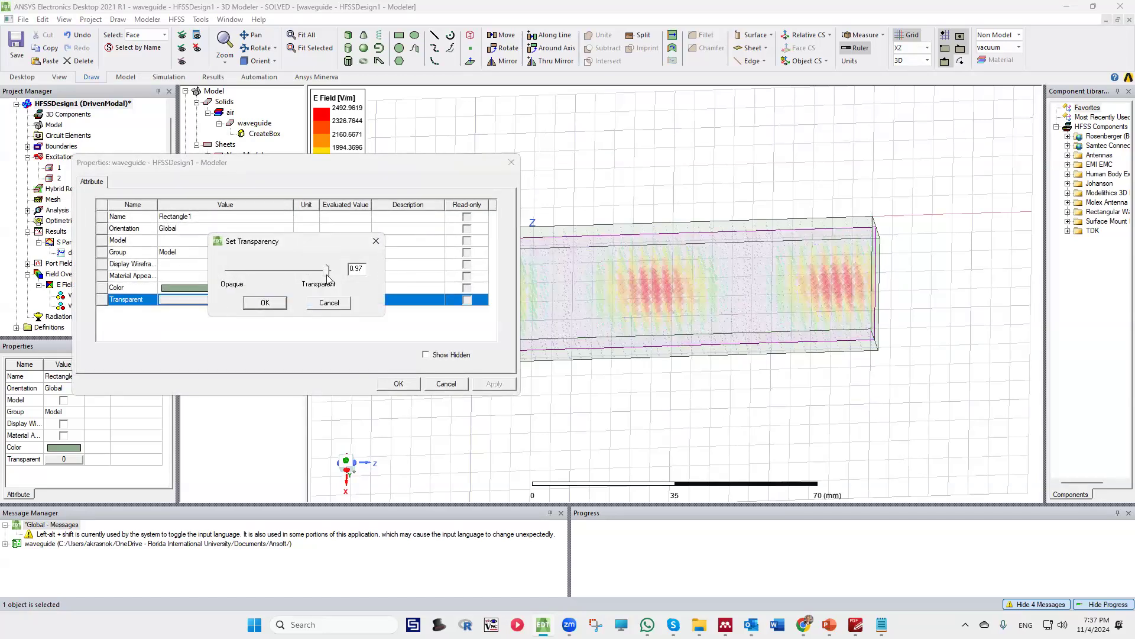
{"action": "left_click", "coordinate": [265, 303]}
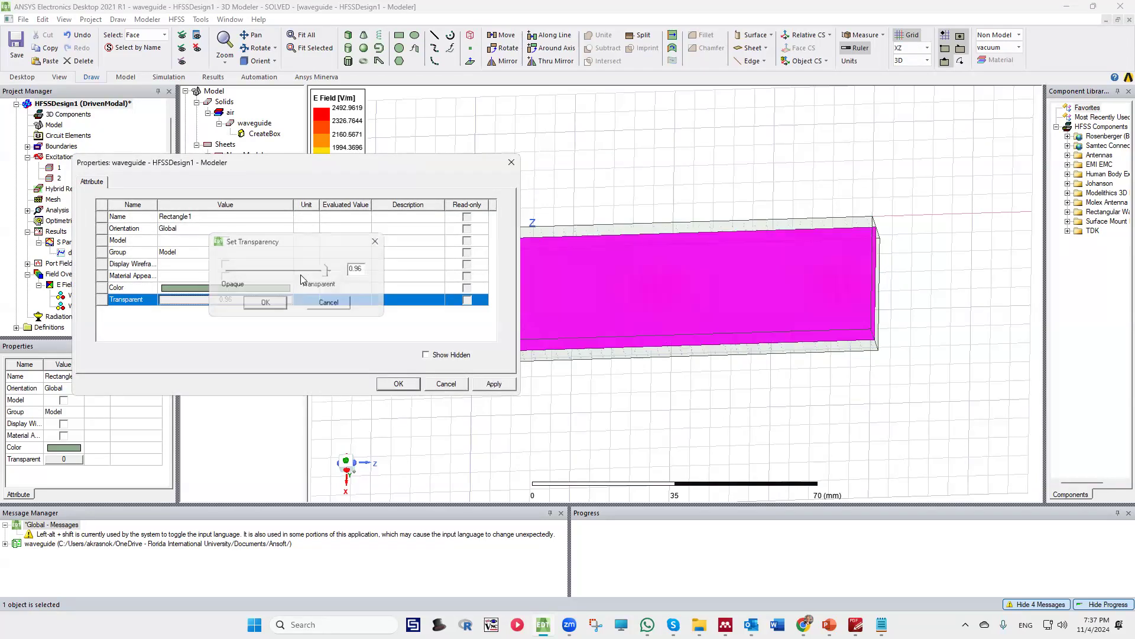
{"action": "left_click", "coordinate": [398, 383]}
{"action": "middle_click_drag", "start_coordinate": [461, 286], "coordinate": [499, 187]}
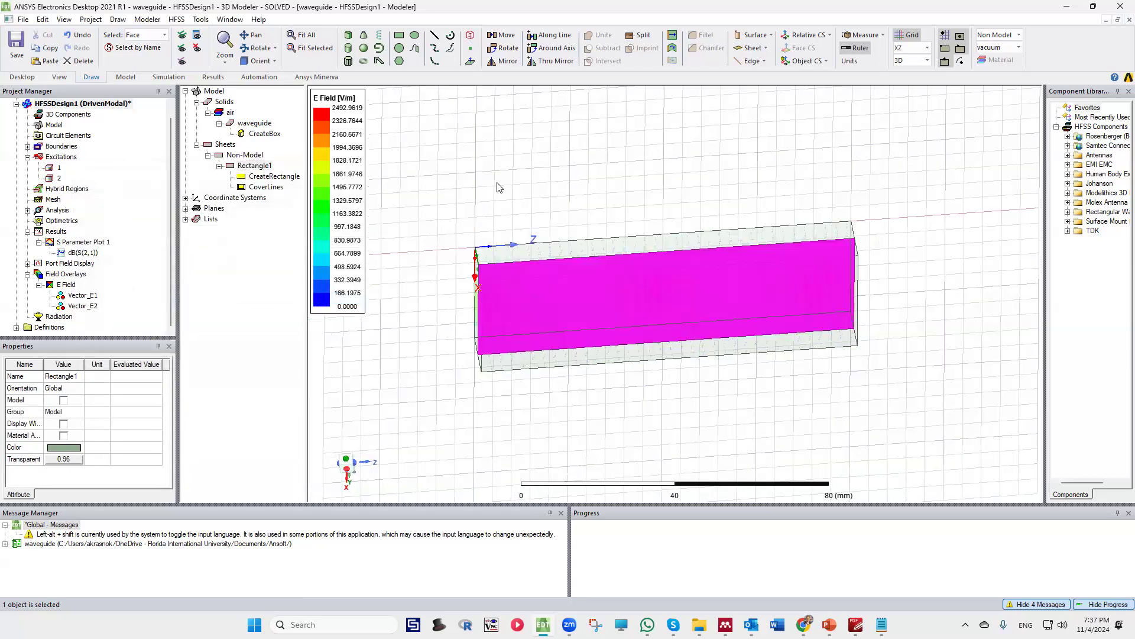
{"action": "left_click", "coordinate": [457, 337]}
{"action": "middle_click_drag", "start_coordinate": [663, 314], "coordinate": [675, 284]}
Create a Mag_E field plot on Rectangle1 from the Setup1 : Sweep solution at 4 GHz
{"action": "left_click", "coordinate": [245, 167]}
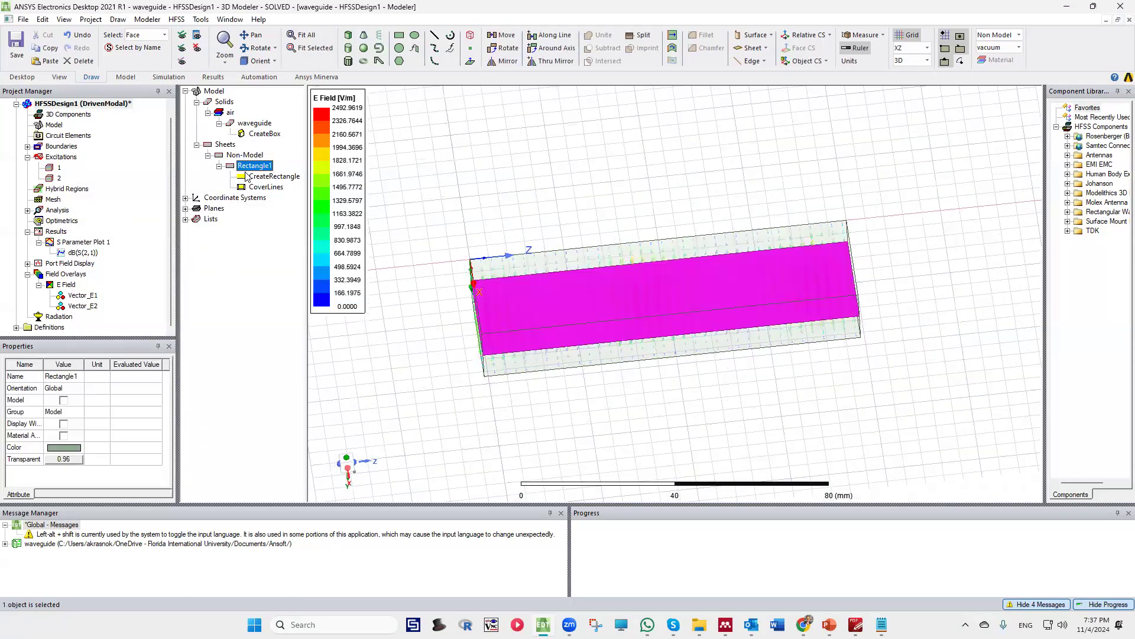
{"action": "right_click", "coordinate": [449, 184]}
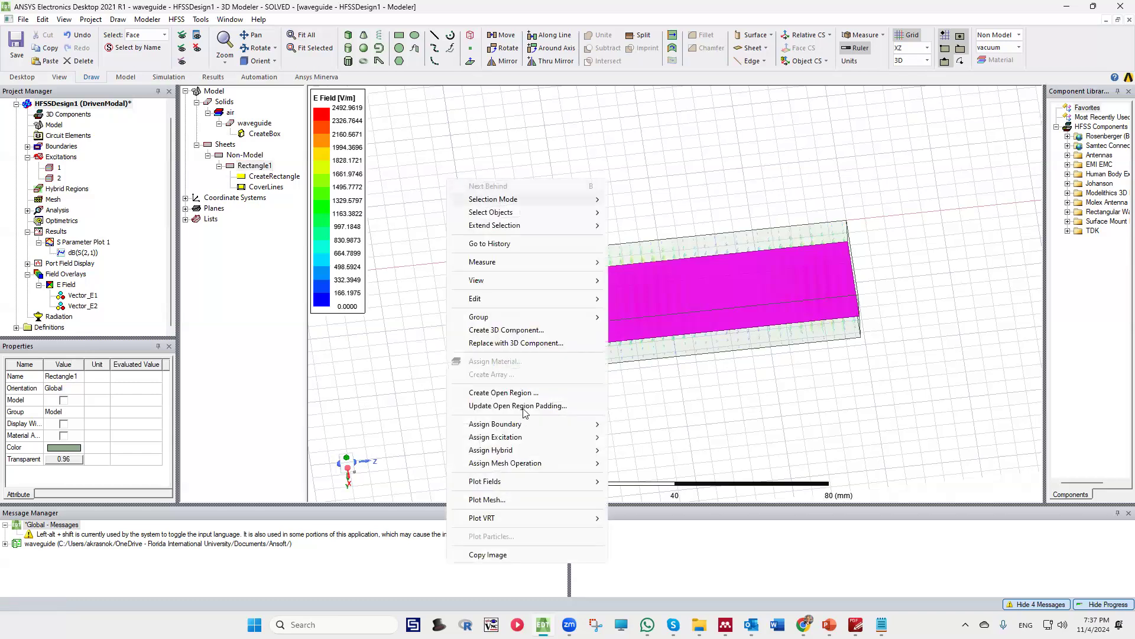
{"action": "mouse_move", "coordinate": [530, 484]}
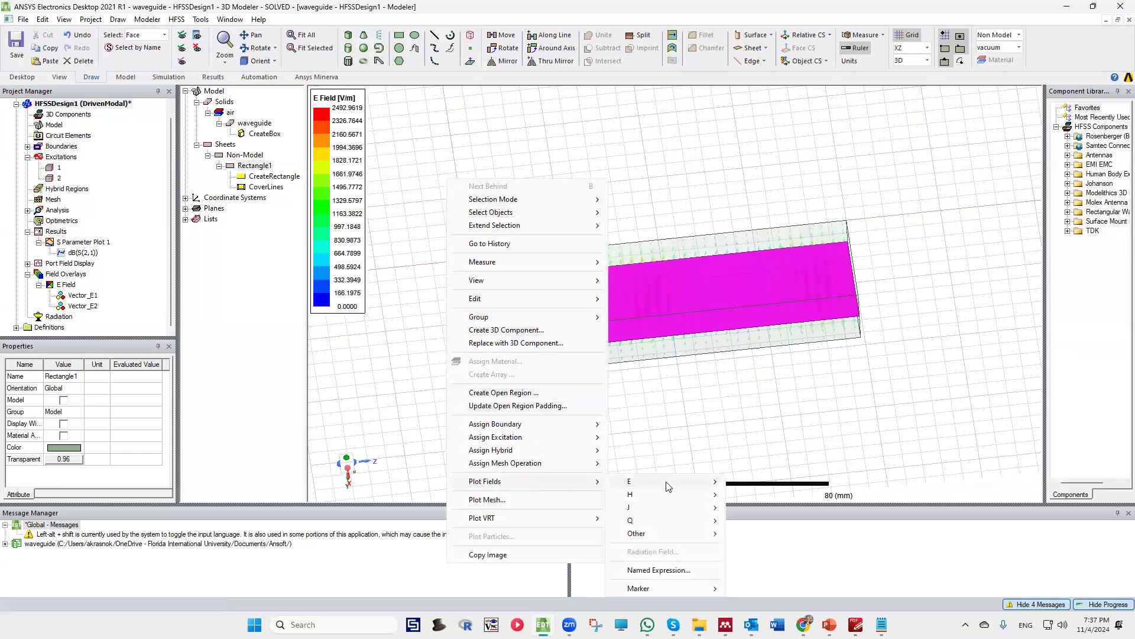
{"action": "mouse_move", "coordinate": [668, 487]}
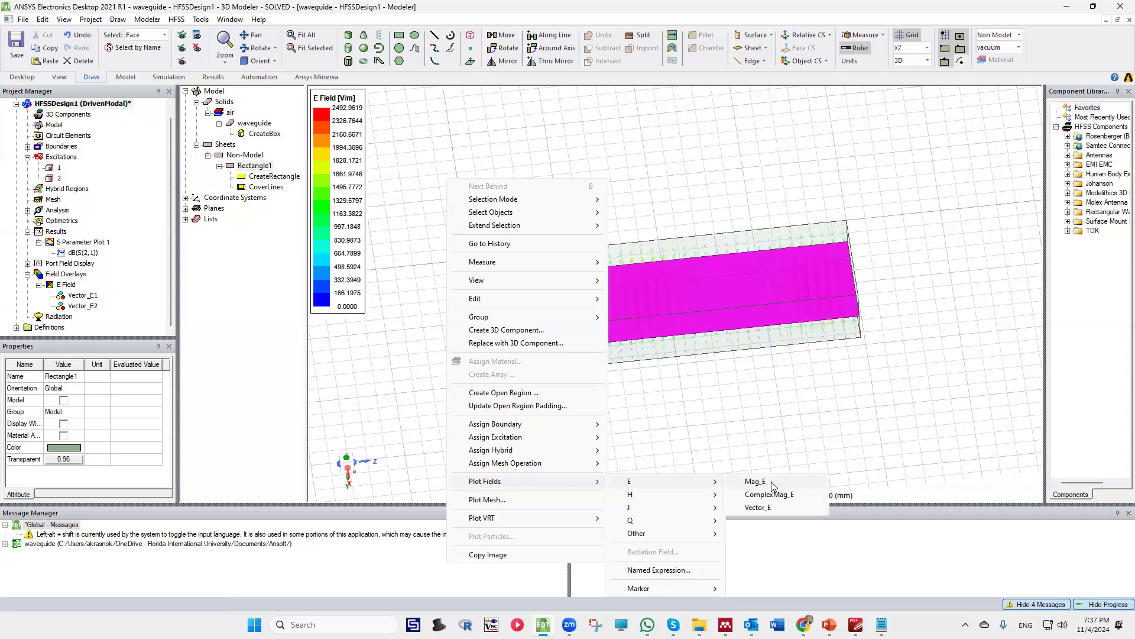
{"action": "left_click", "coordinate": [756, 481]}
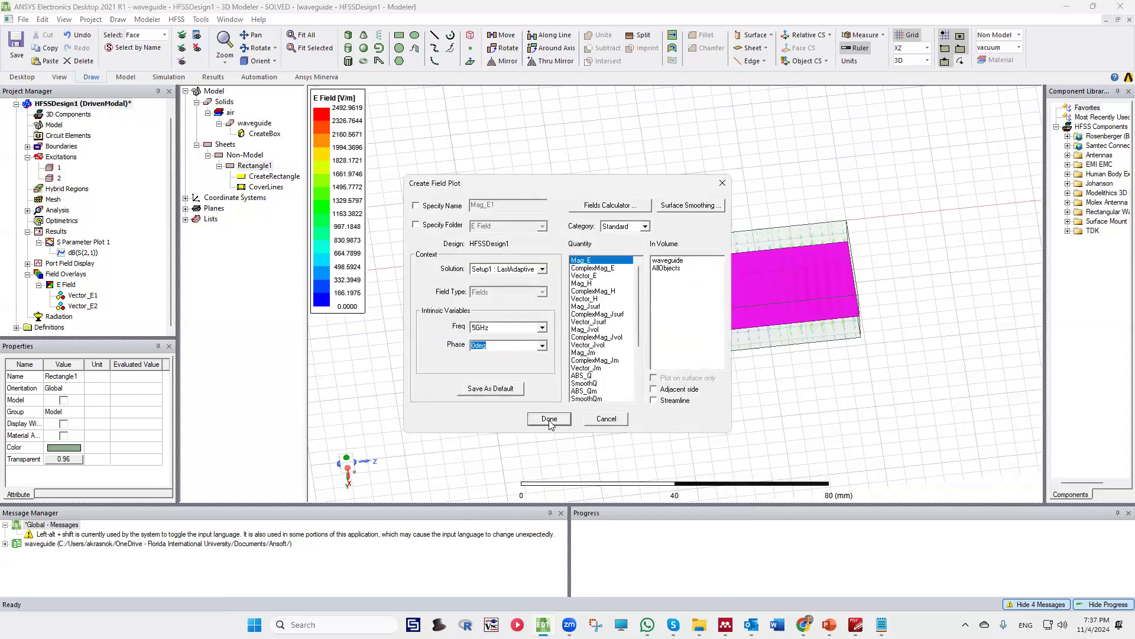
{"action": "left_click", "coordinate": [528, 273]}
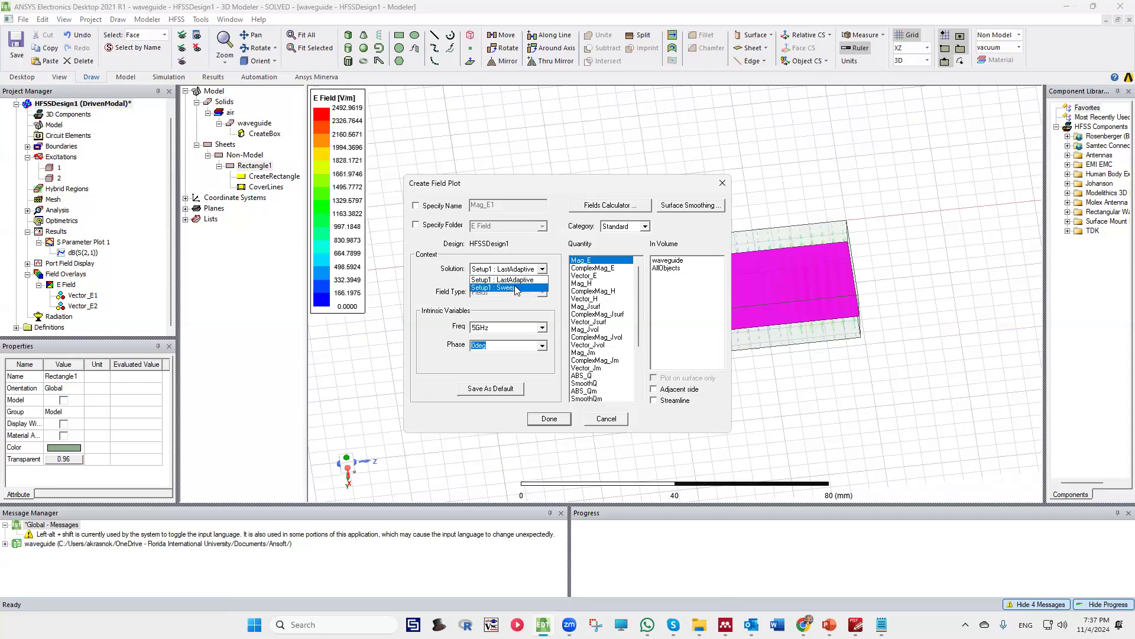
{"action": "left_click", "coordinate": [515, 288]}
{"action": "left_click", "coordinate": [542, 328]}
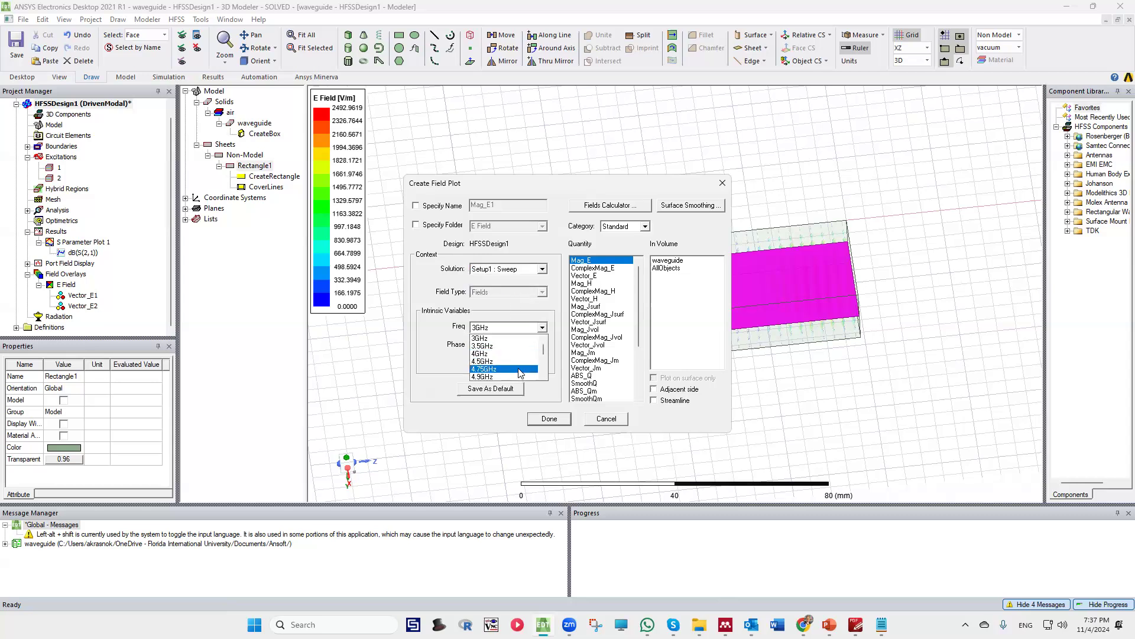
{"action": "scroll", "coordinate": [518, 369], "scroll_direction": "down", "scroll_amount": 2}
{"action": "left_click", "coordinate": [544, 337]}
{"action": "scroll", "coordinate": [503, 358], "scroll_direction": "up", "scroll_amount": 3}
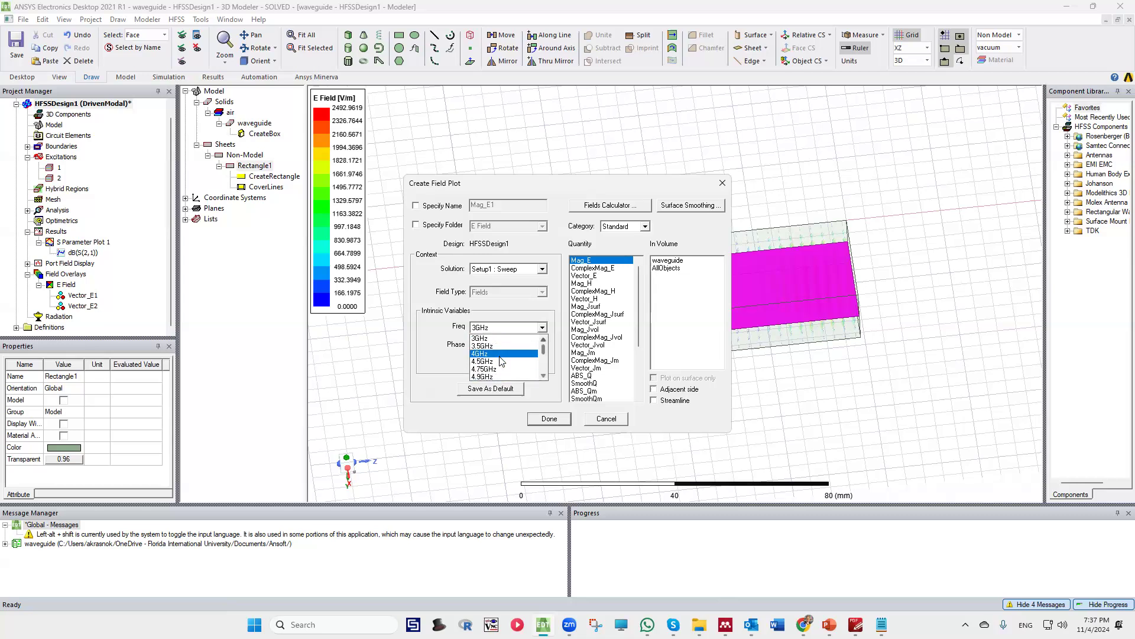
{"action": "left_click", "coordinate": [500, 354]}
{"action": "left_click", "coordinate": [547, 419]}
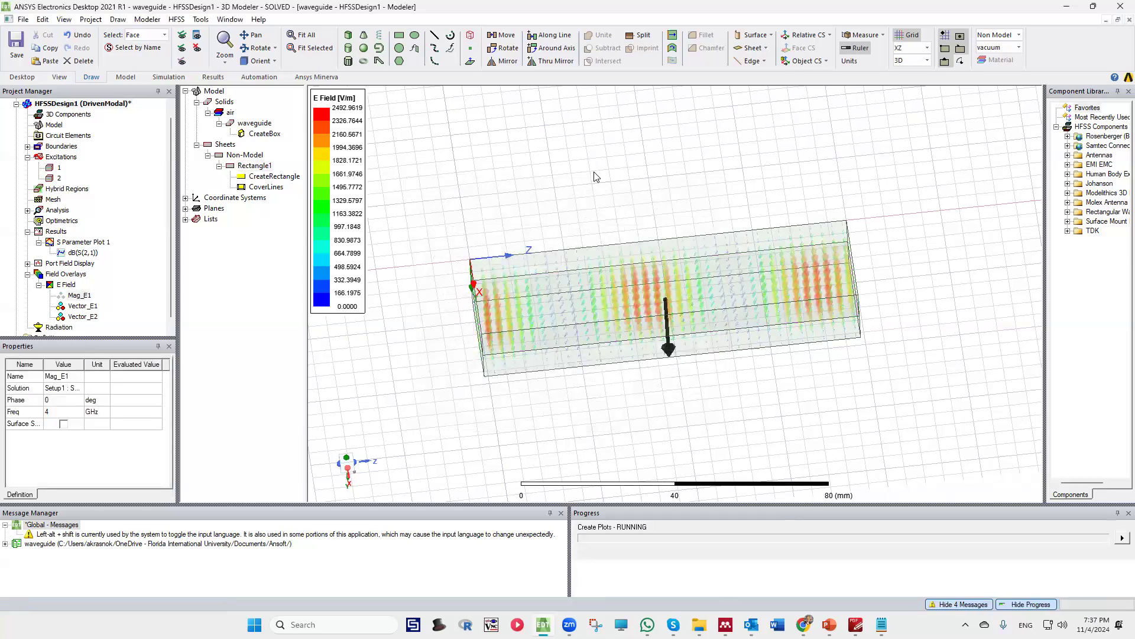
Create a Mag_E field plot on Rectangle1 from the Setup1 : Sweep solution at 6 GHz and 0deg phase
{"action": "left_click_drag", "start_coordinate": [558, 237], "coordinate": [591, 255]}
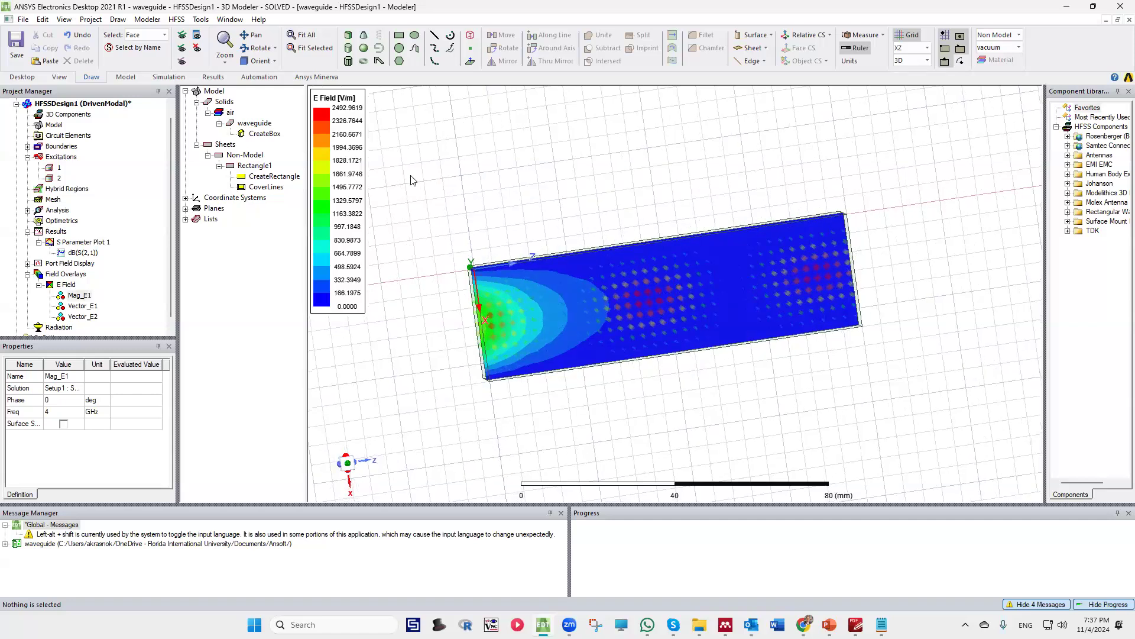
{"action": "left_click", "coordinate": [256, 166]}
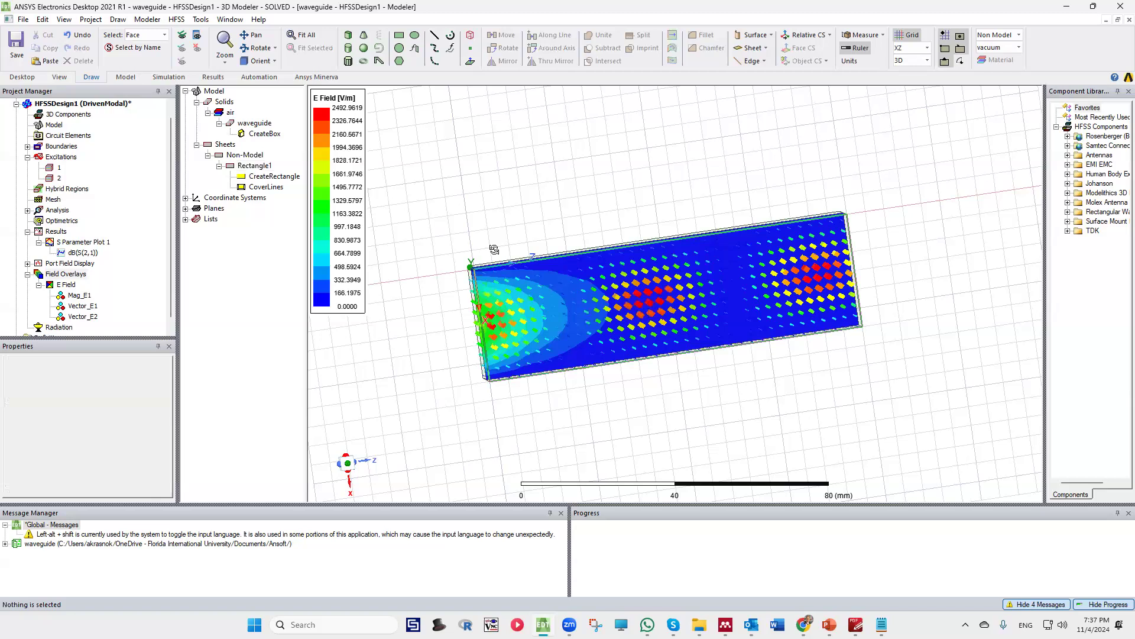
{"action": "right_click", "coordinate": [540, 172]}
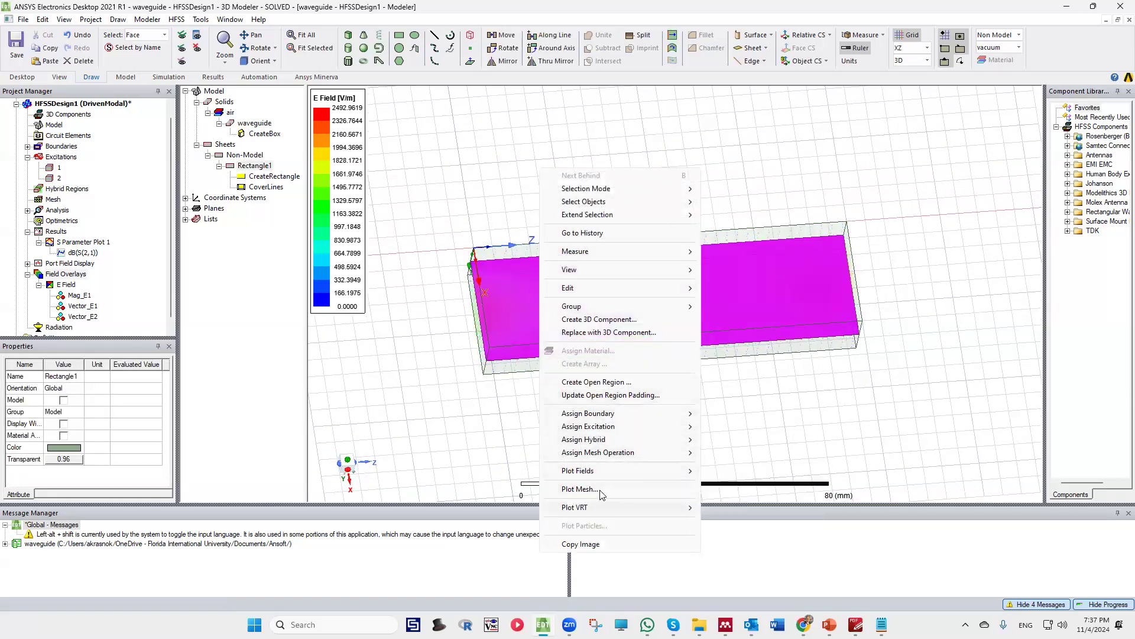
{"action": "mouse_move", "coordinate": [600, 471]}
{"action": "mouse_move", "coordinate": [812, 473]}
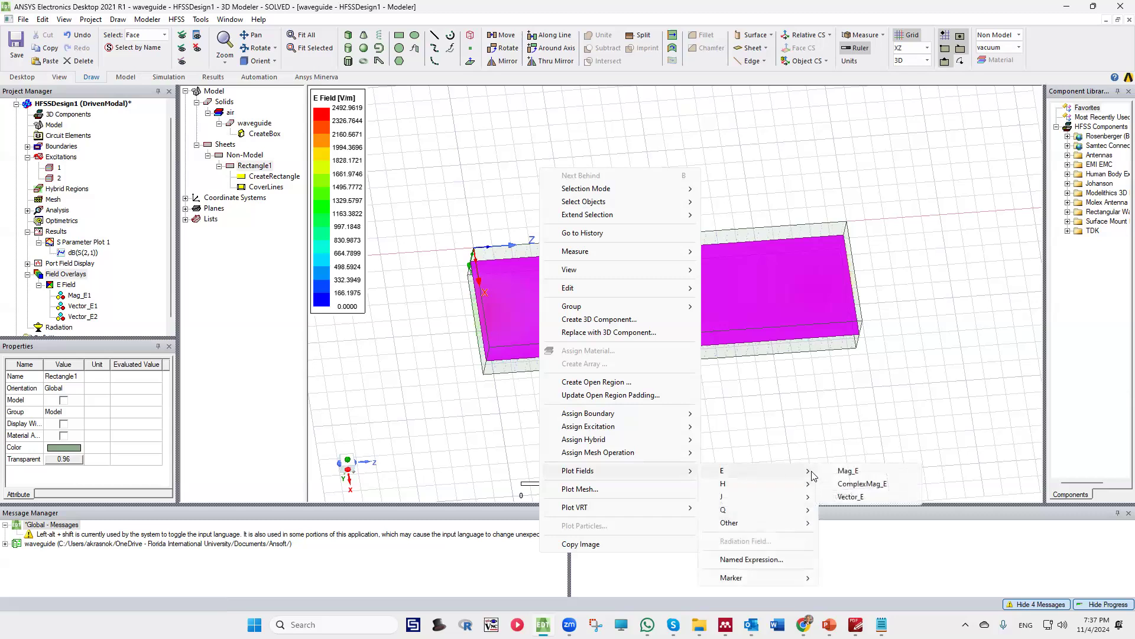
{"action": "left_click", "coordinate": [852, 472]}
{"action": "left_click", "coordinate": [531, 274]}
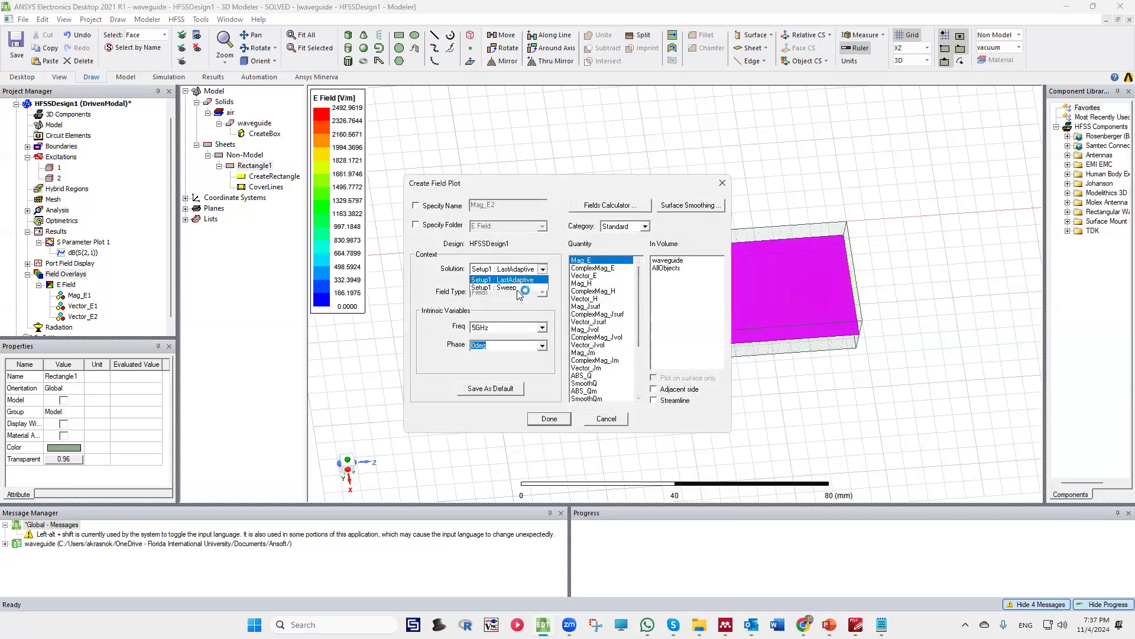
{"action": "left_click", "coordinate": [513, 286]}
{"action": "left_click", "coordinate": [542, 327]}
{"action": "left_click_drag", "start_coordinate": [543, 353], "coordinate": [547, 363]}
{"action": "left_click", "coordinate": [543, 341]}
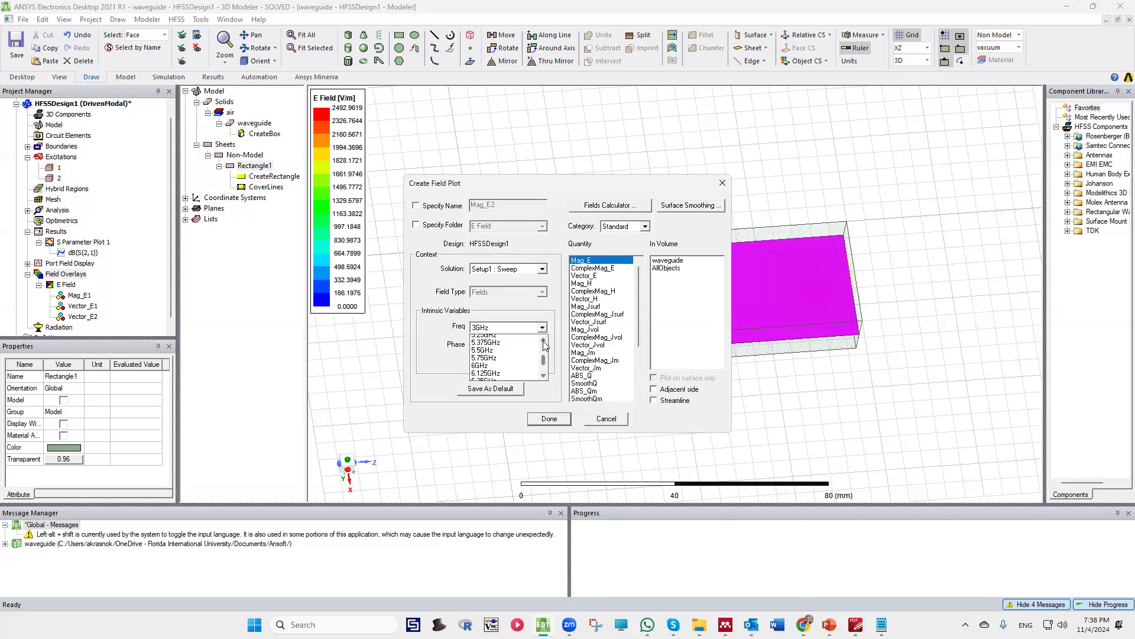
{"action": "left_click", "coordinate": [543, 376]}
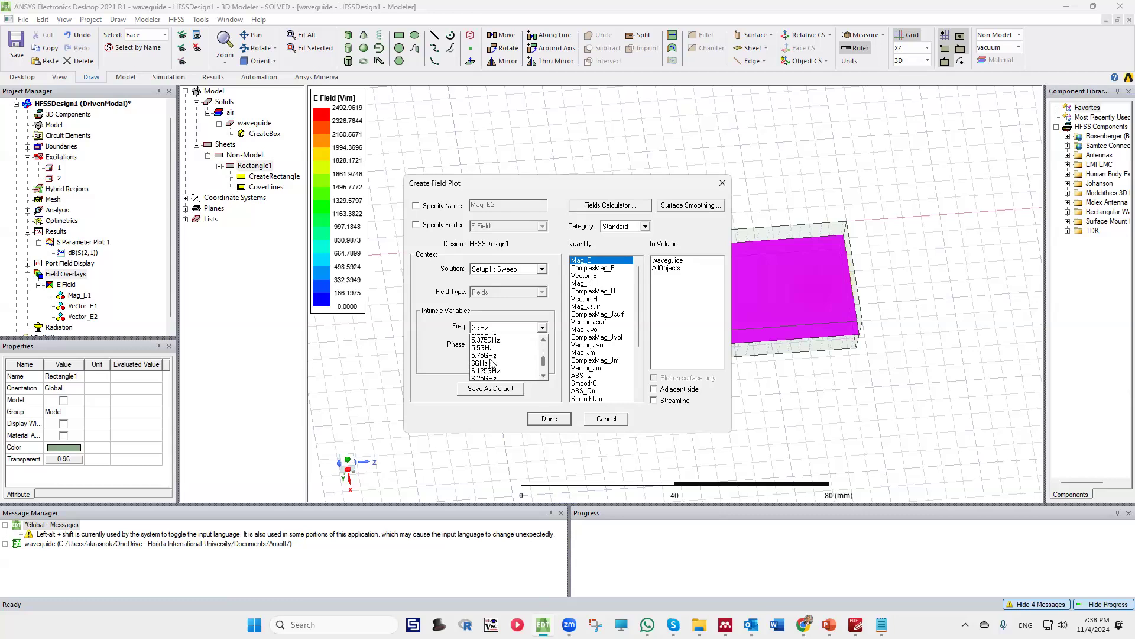
{"action": "left_click", "coordinate": [560, 400]}
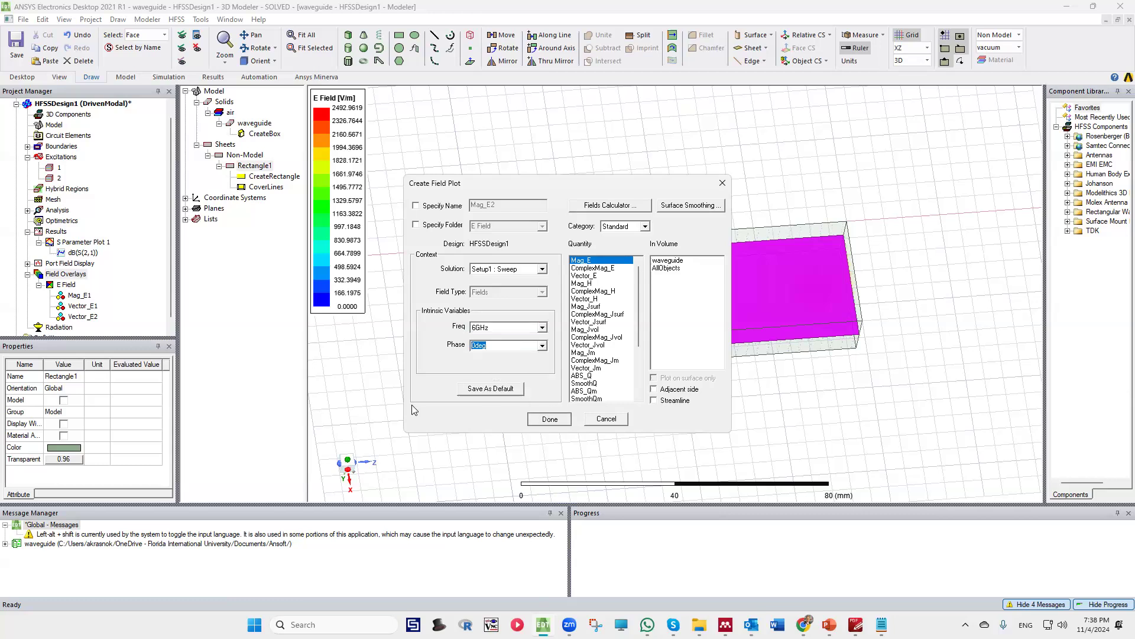
{"action": "left_click", "coordinate": [549, 418]}
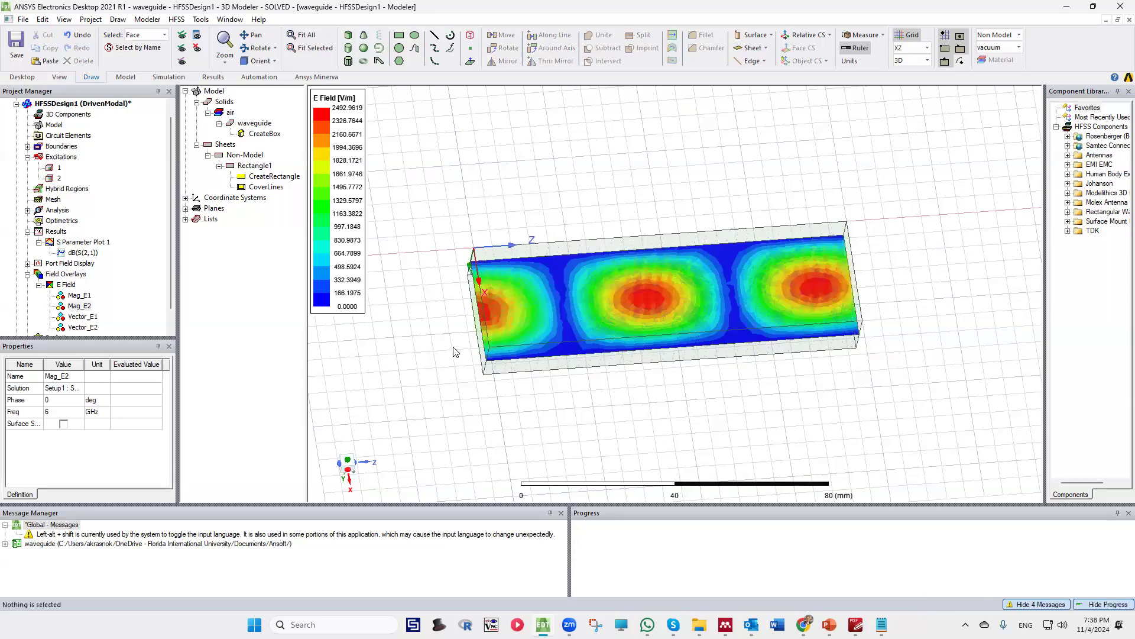
Draw a non-model rectangle in the XY plane across the waveguide, from (0, 0, 30) to (30, 15, 30) mm
{"action": "middle_click_drag", "start_coordinate": [520, 220], "coordinate": [514, 167]}
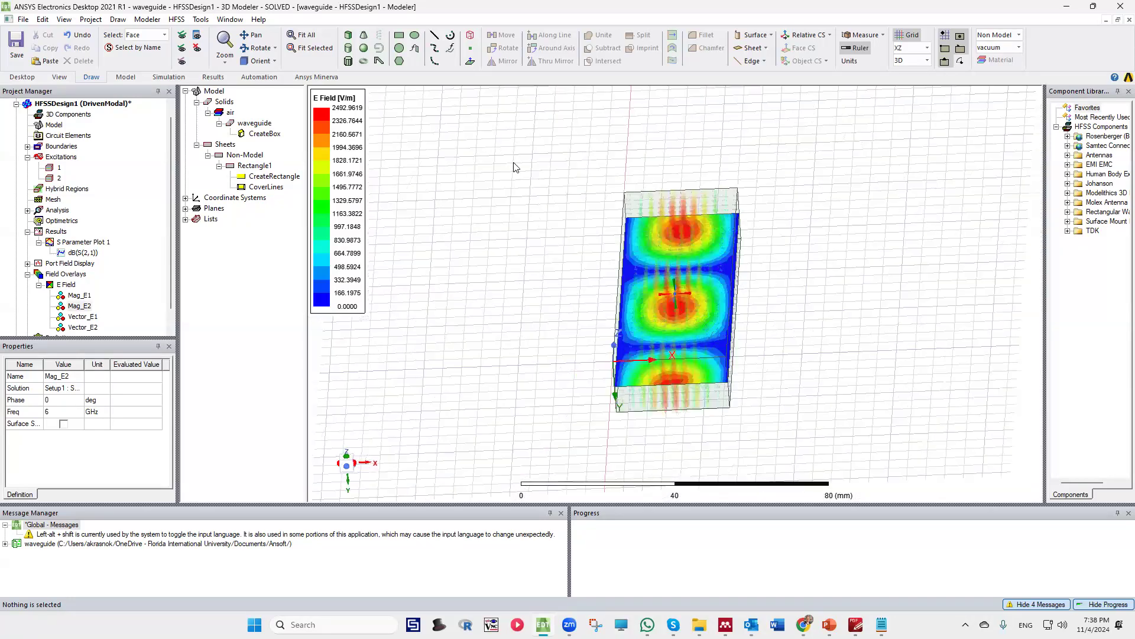
{"action": "left_click", "coordinate": [399, 35]}
{"action": "mouse_move", "coordinate": [631, 344]}
{"action": "middle_mouse_down"}
{"action": "mouse_move", "coordinate": [616, 284]}
{"action": "mouse_move", "coordinate": [617, 319]}
{"action": "mouse_move", "coordinate": [730, 296]}
{"action": "mouse_move", "coordinate": [635, 305]}
{"action": "middle_mouse_up"}
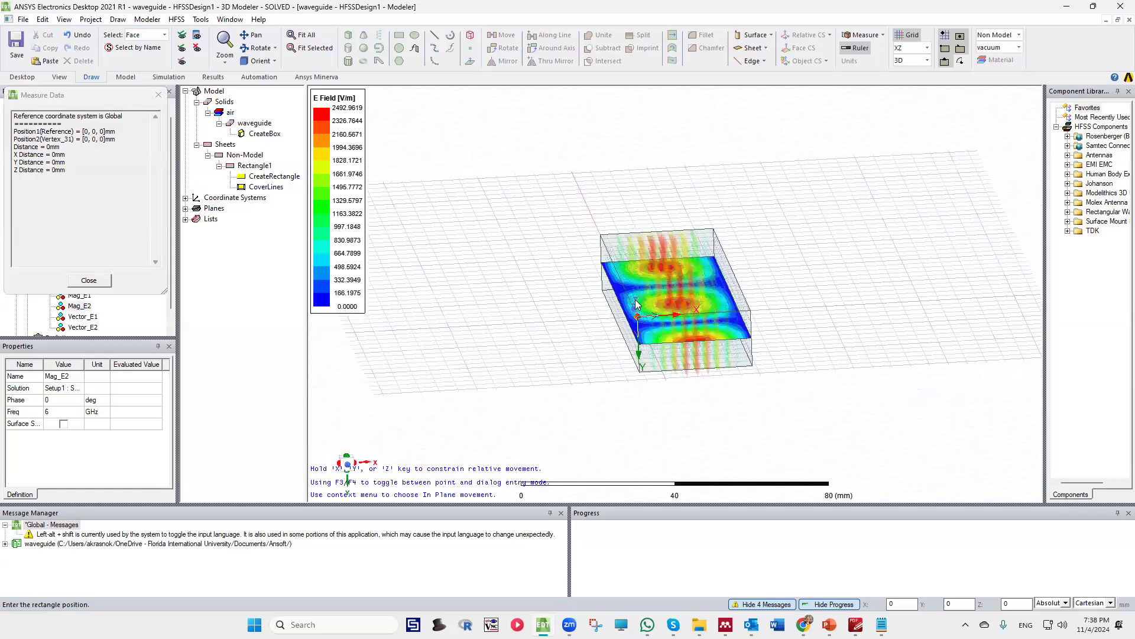
{"action": "left_click", "coordinate": [650, 302]}
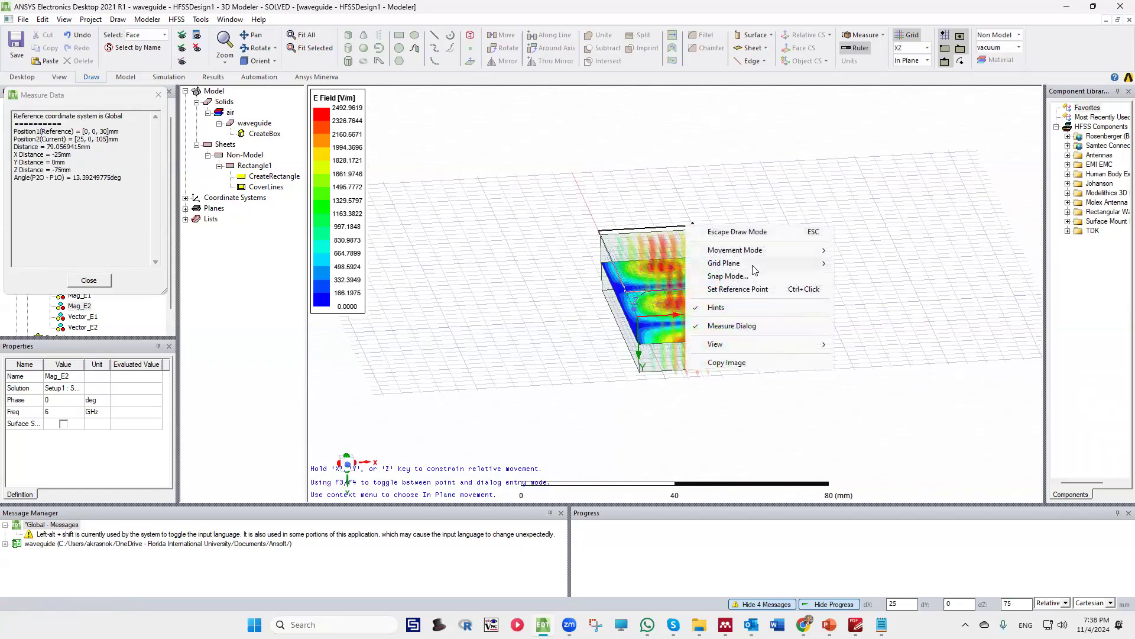
{"action": "left_click", "coordinate": [858, 276]}
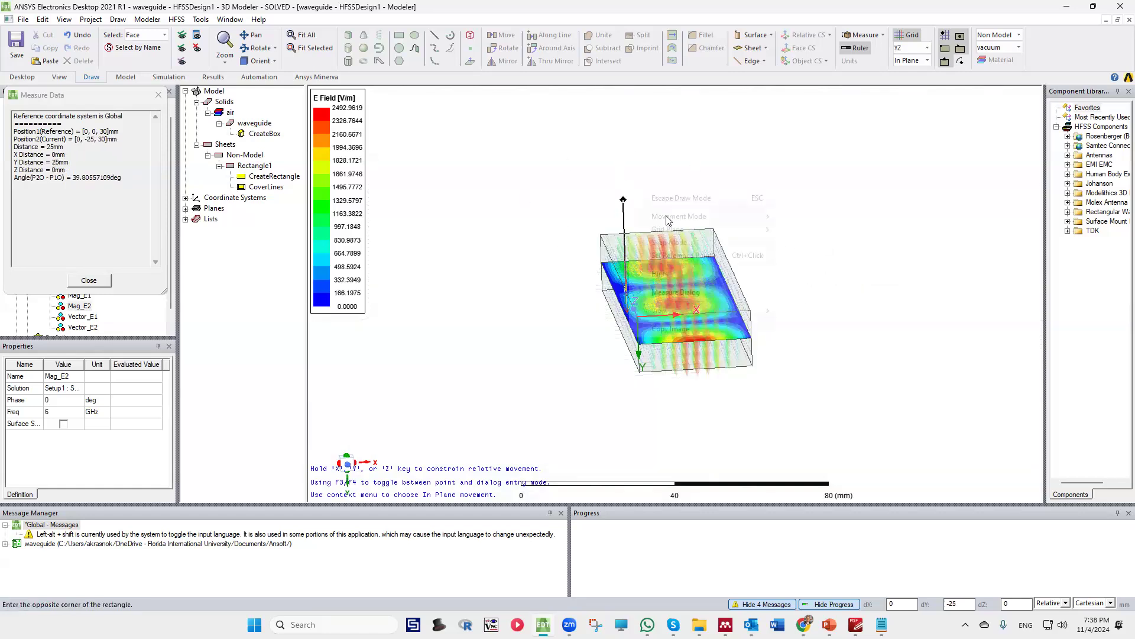
{"action": "right_click", "coordinate": [647, 193]}
{"action": "left_click", "coordinate": [802, 230]}
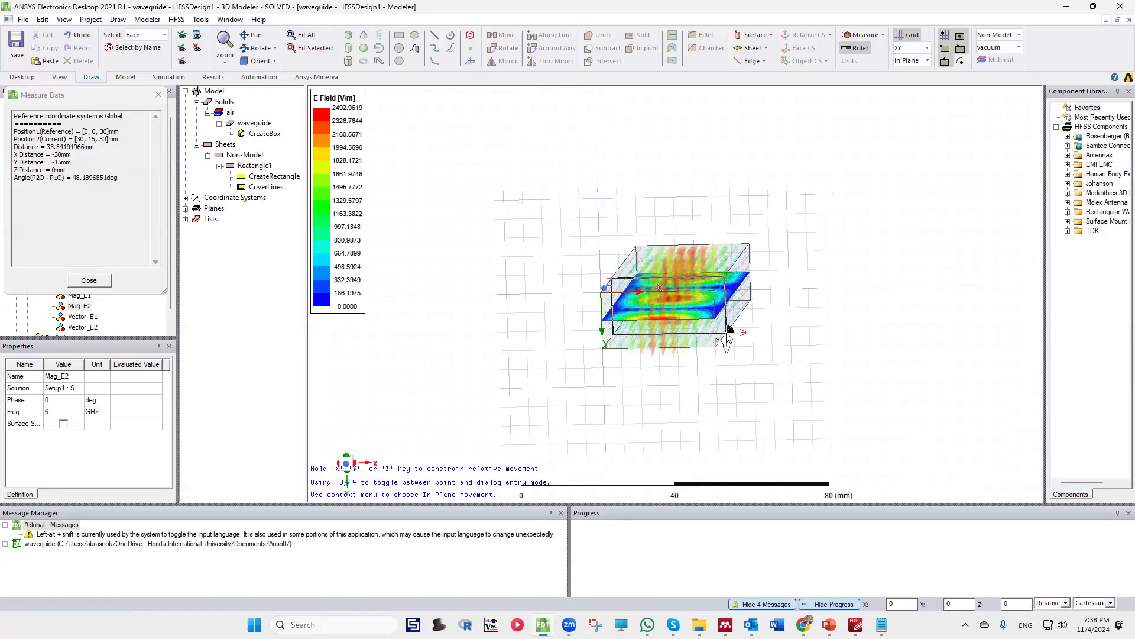
{"action": "left_click", "coordinate": [728, 336]}
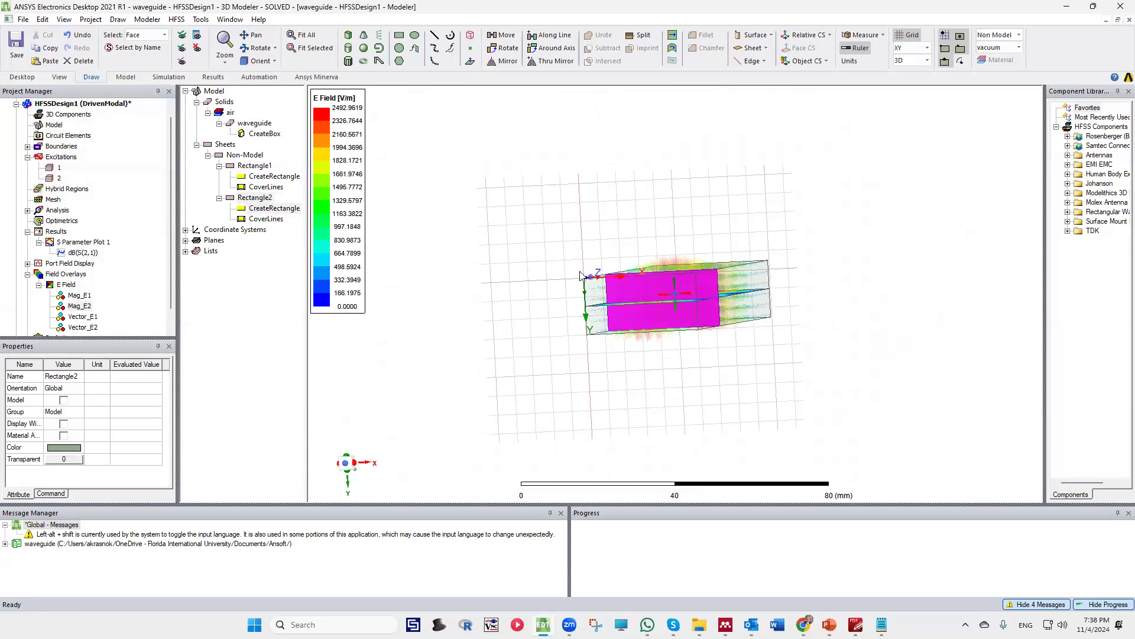
Set the transparency of the non-model cross-section rectangle Rectangle2 to 0.98 and deselect it
{"action": "double_click", "coordinate": [255, 199]}
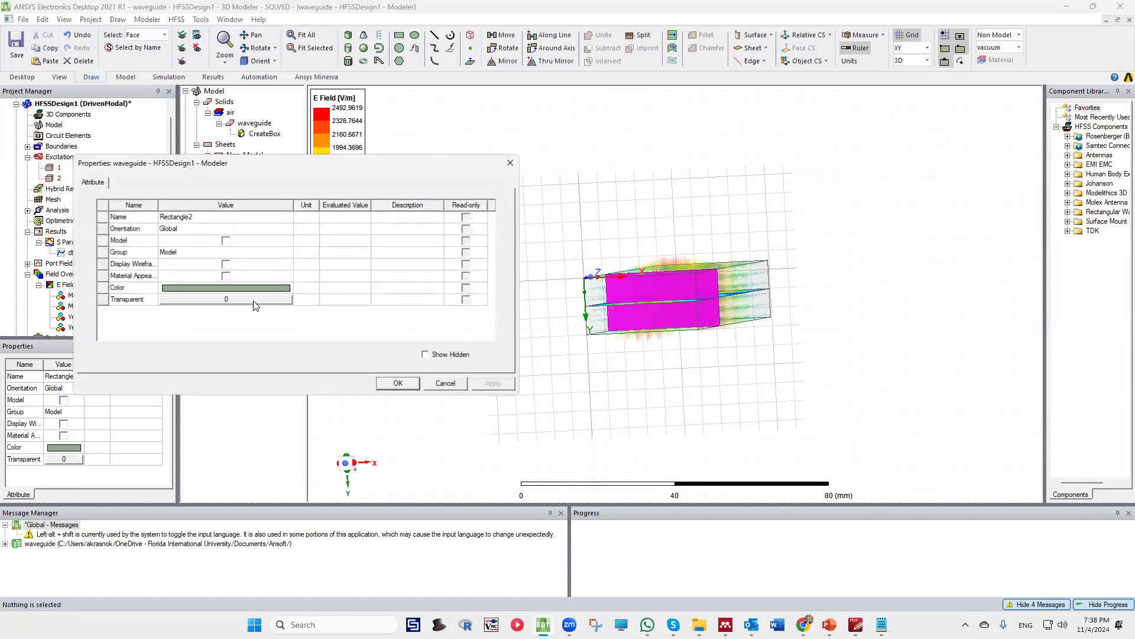
{"action": "left_click", "coordinate": [196, 305]}
{"action": "left_click", "coordinate": [198, 300]}
{"action": "left_click_drag", "start_coordinate": [228, 273], "coordinate": [332, 280]}
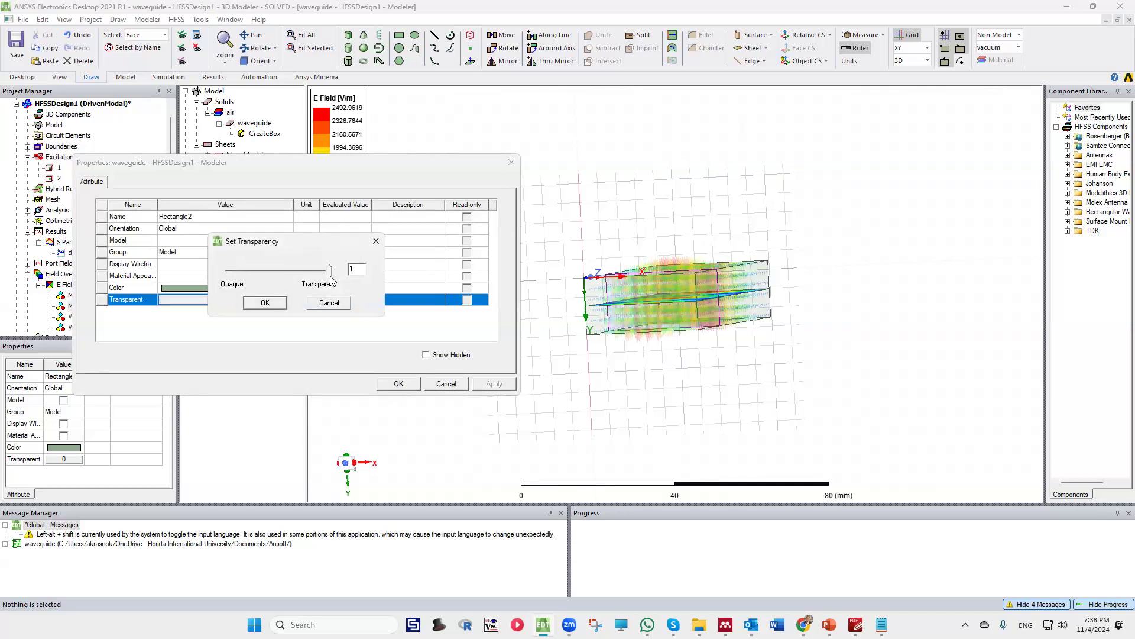
{"action": "left_click", "coordinate": [275, 302]}
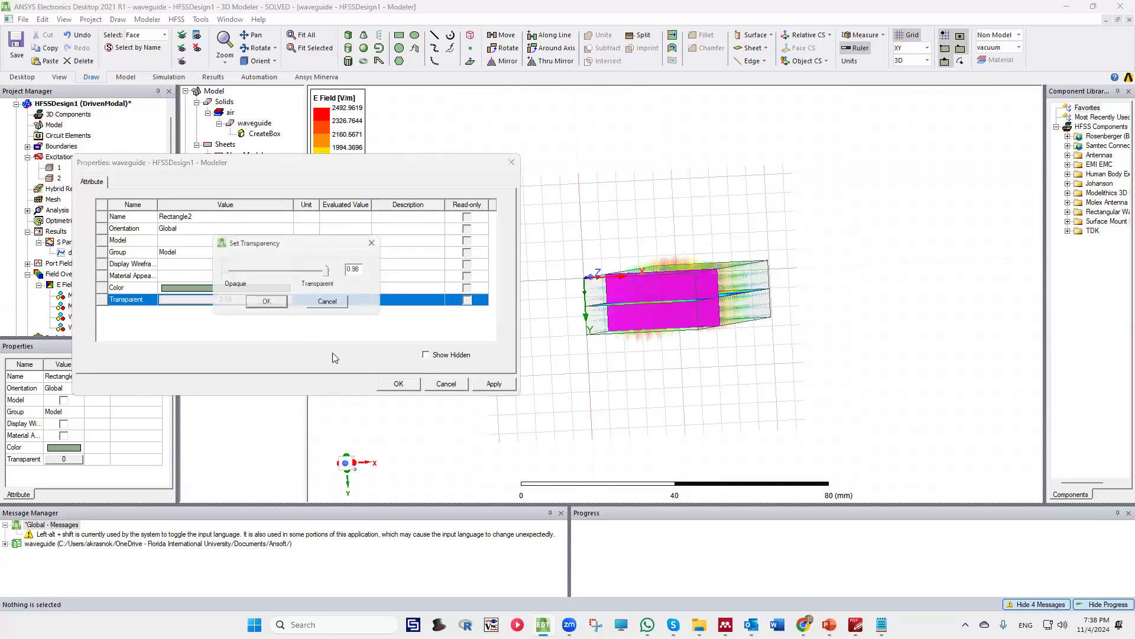
{"action": "left_click", "coordinate": [399, 385]}
{"action": "left_click", "coordinate": [489, 291]}
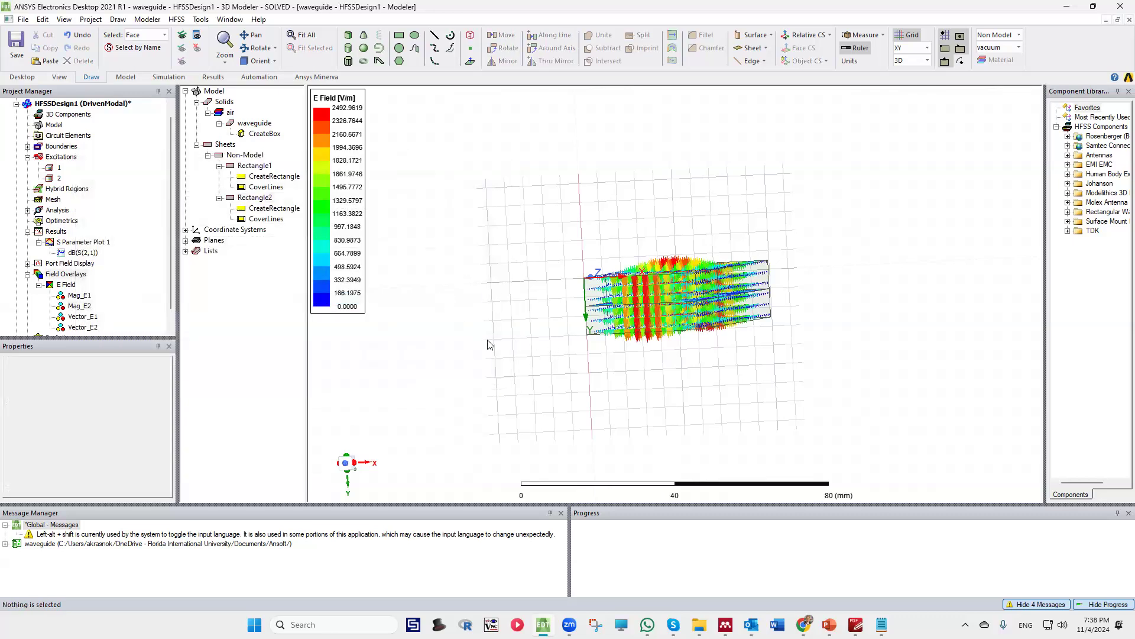
Delete the Vector_E2 and Vector_E1 plots from the E Field overlays, keeping the two Mag_E plots
{"action": "left_click_drag", "start_coordinate": [531, 317], "coordinate": [518, 361], "text": "alt"}
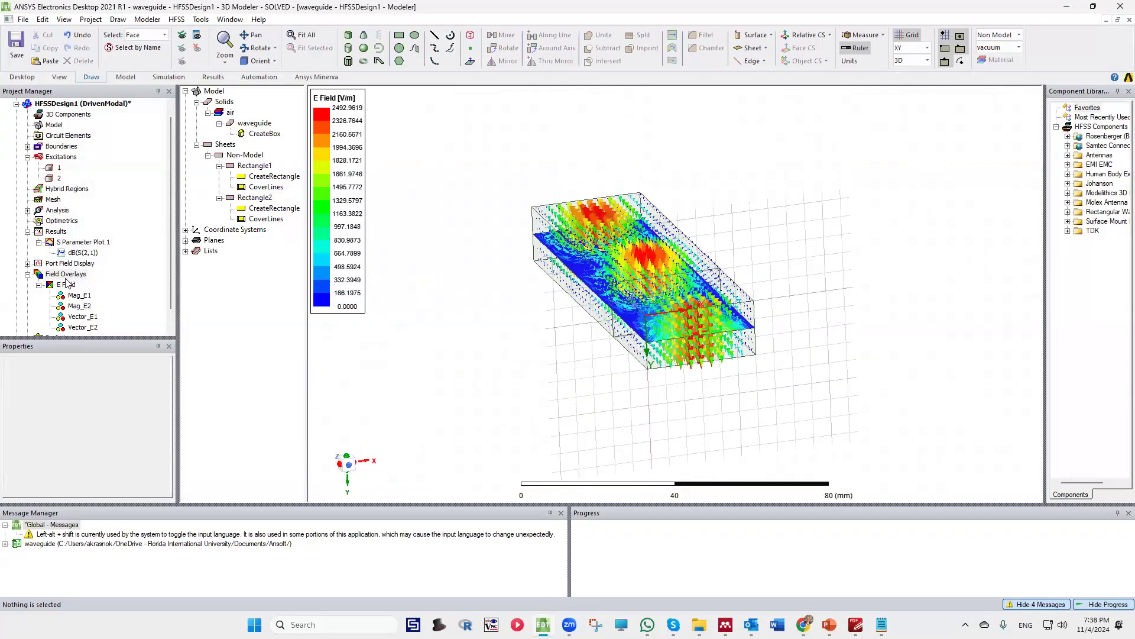
{"action": "left_click", "coordinate": [65, 286]}
{"action": "left_click", "coordinate": [79, 306]}
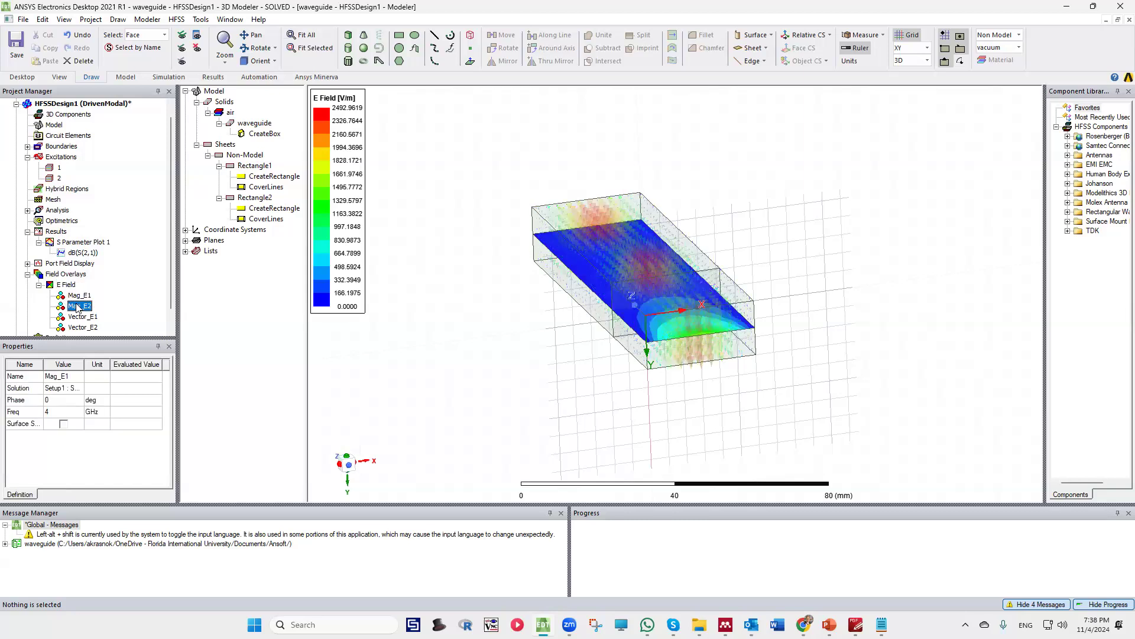
{"action": "left_click", "coordinate": [82, 317]}
{"action": "left_click", "coordinate": [84, 327]}
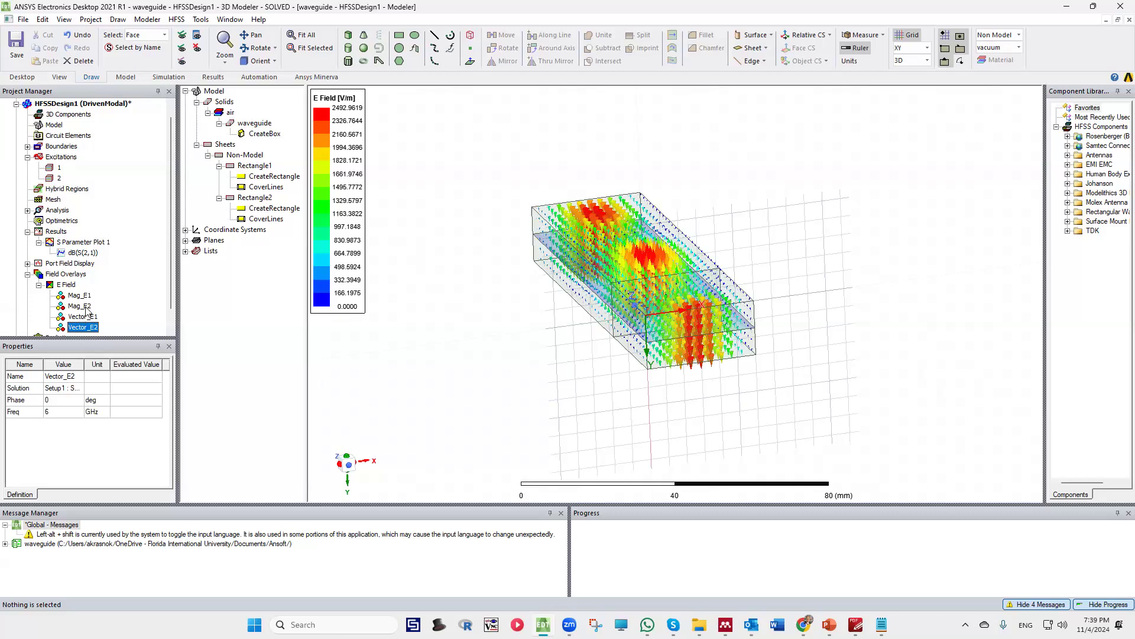
{"action": "key", "text": "Delete"}
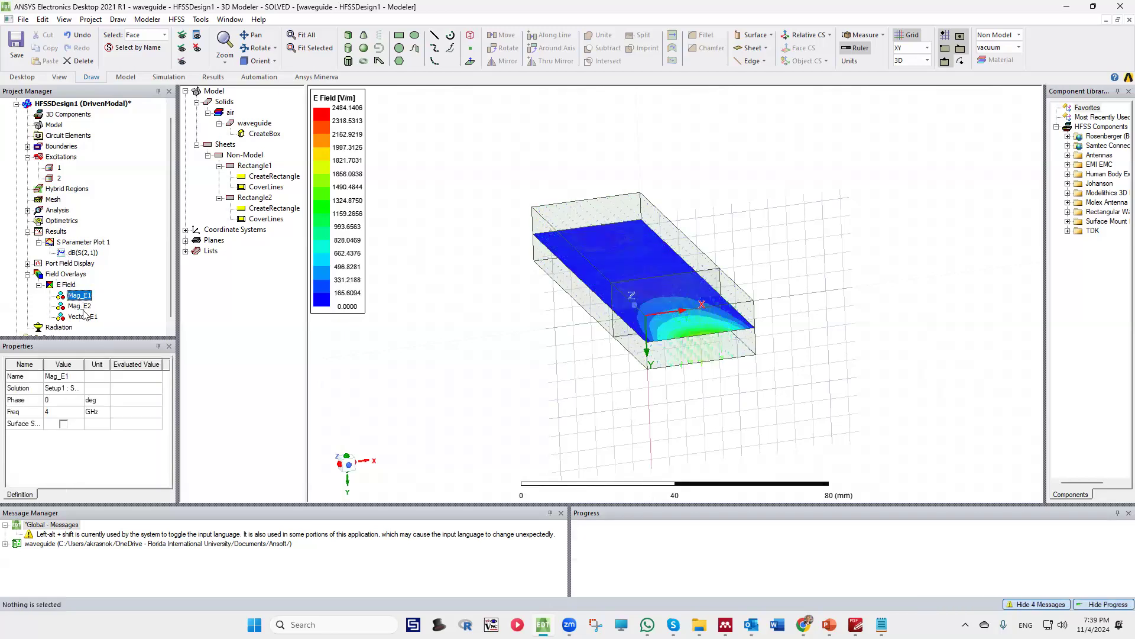
{"action": "left_click", "coordinate": [83, 308]}
{"action": "key", "text": "Delete"}
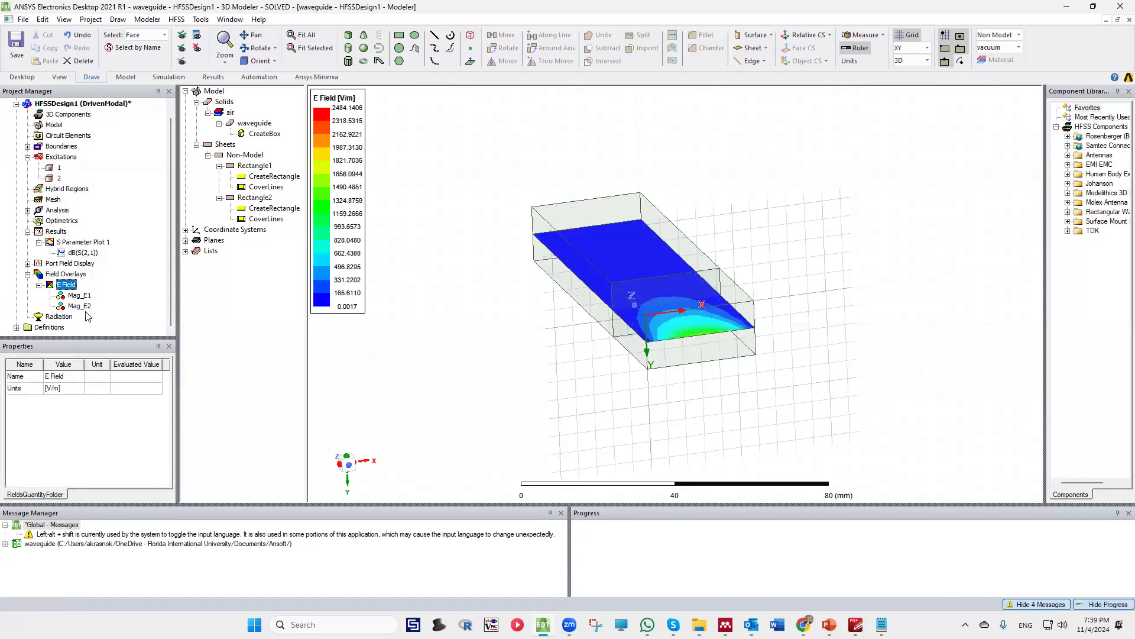
Inspect the Mag_E1 and Mag_E2 field plots on the waveguide's mid-plane
{"action": "left_click", "coordinate": [72, 297]}
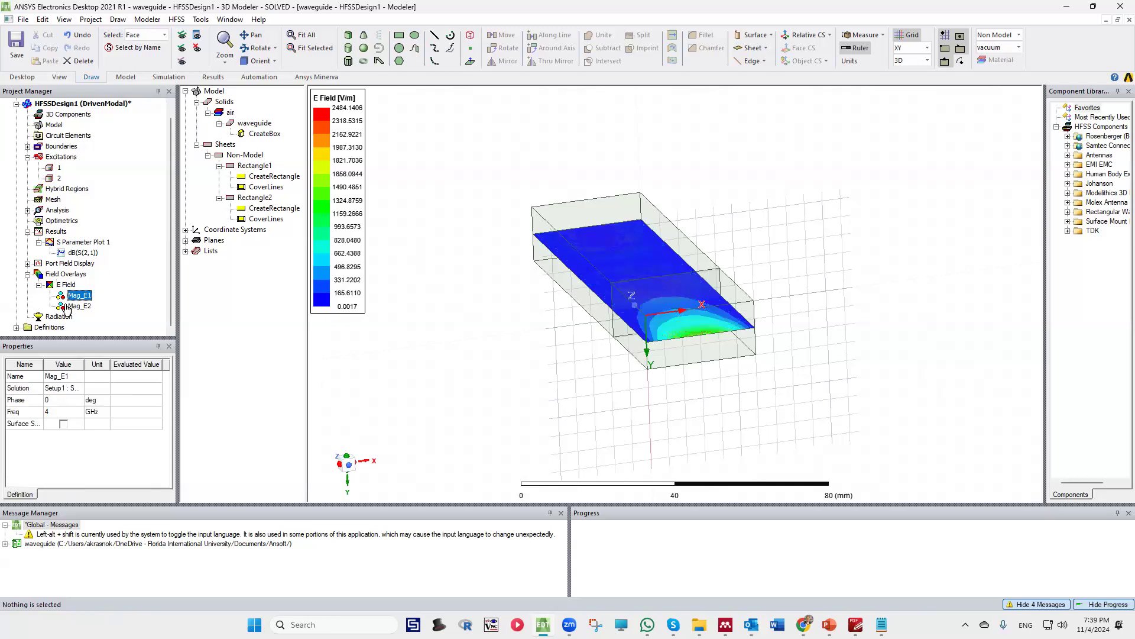
{"action": "left_click_drag", "start_coordinate": [457, 258], "coordinate": [384, 264], "text": "alt"}
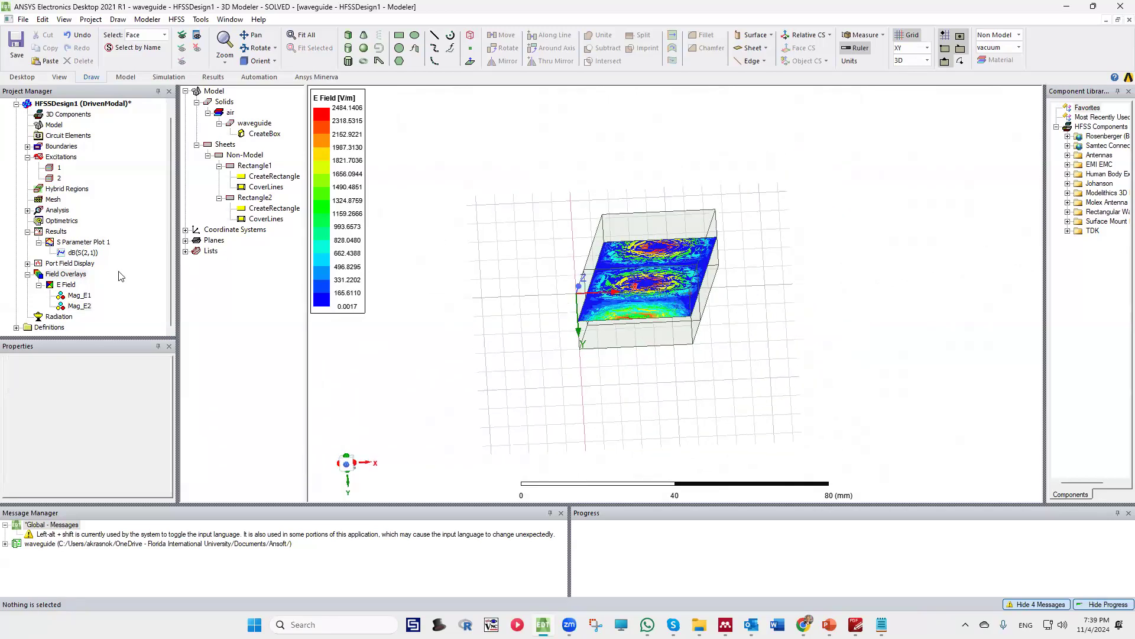
{"action": "left_click", "coordinate": [84, 307]}
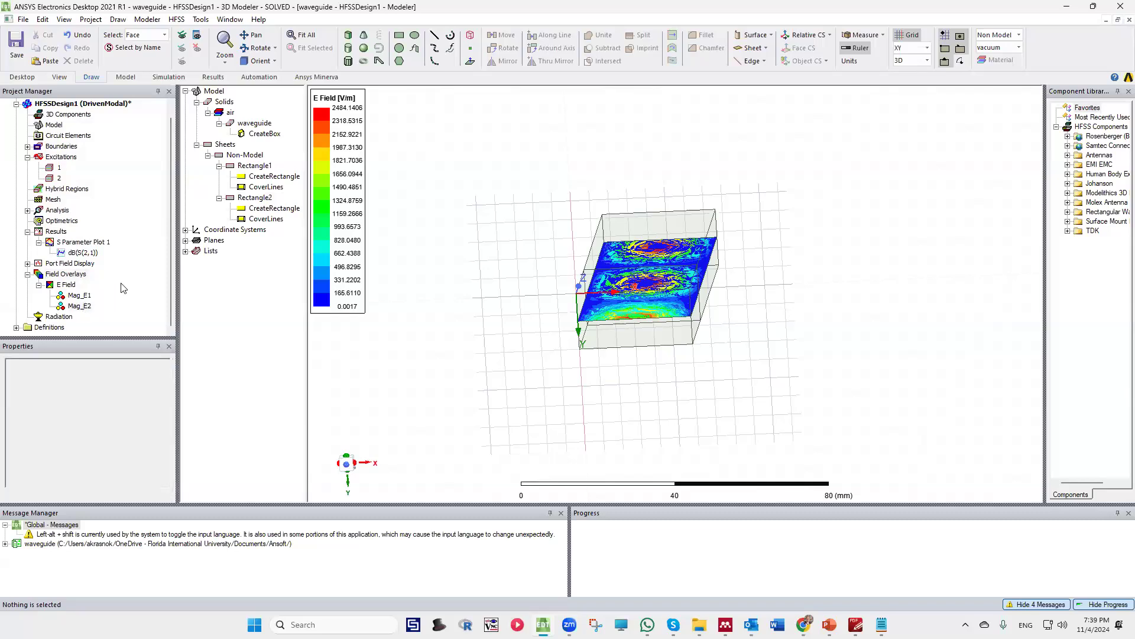
Create a Vector_E field plot on Rectangle2 from Setup1 : LastAdaptive at 5 GHz, view it, and delete it
{"action": "right_click", "coordinate": [256, 201]}
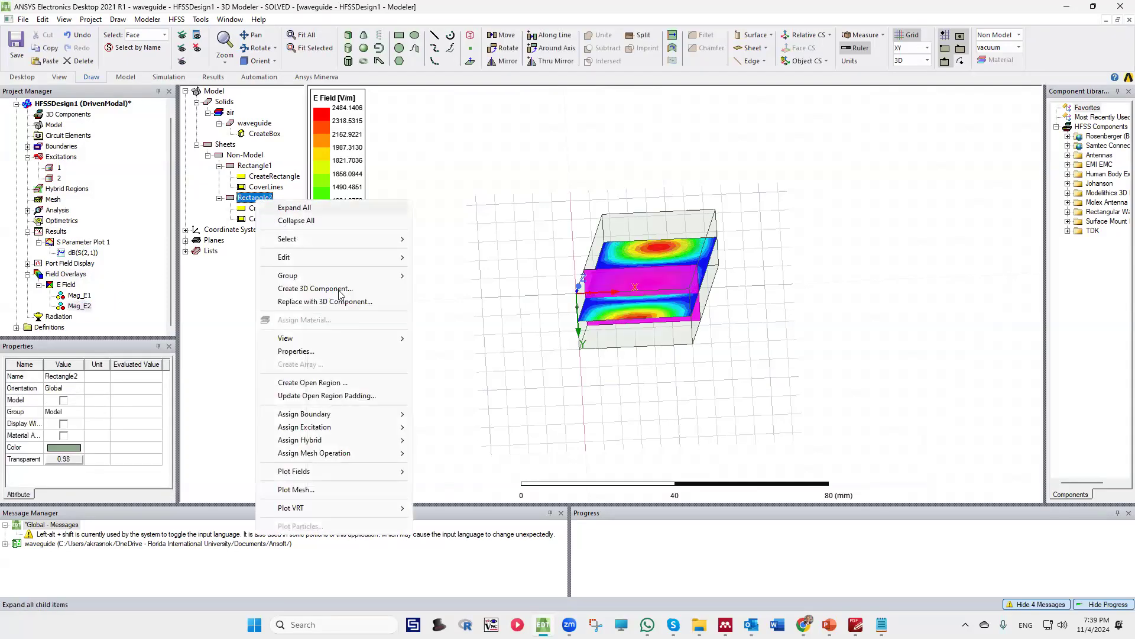
{"action": "left_click", "coordinate": [530, 200]}
{"action": "right_click", "coordinate": [534, 198]}
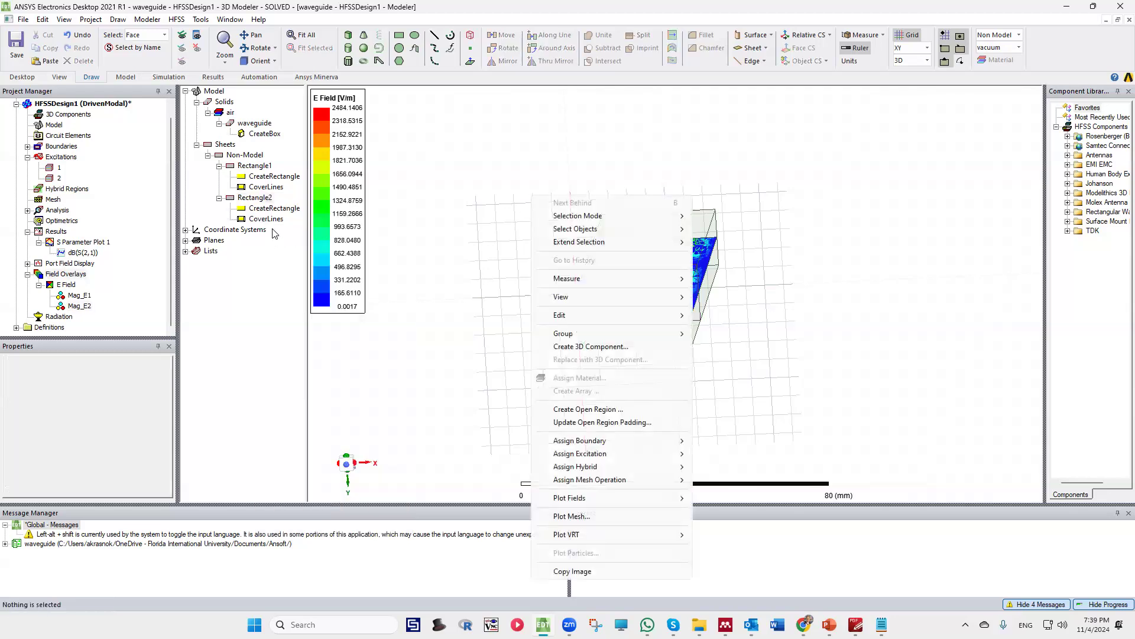
{"action": "left_click", "coordinate": [259, 202]}
{"action": "right_click", "coordinate": [451, 183]}
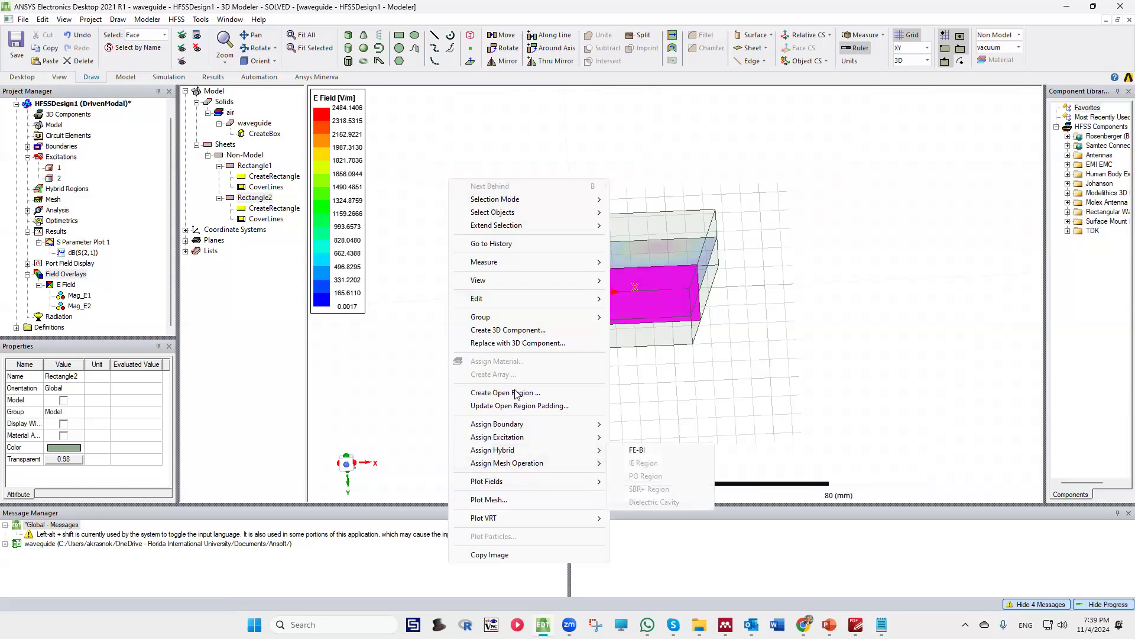
{"action": "mouse_move", "coordinate": [602, 484]}
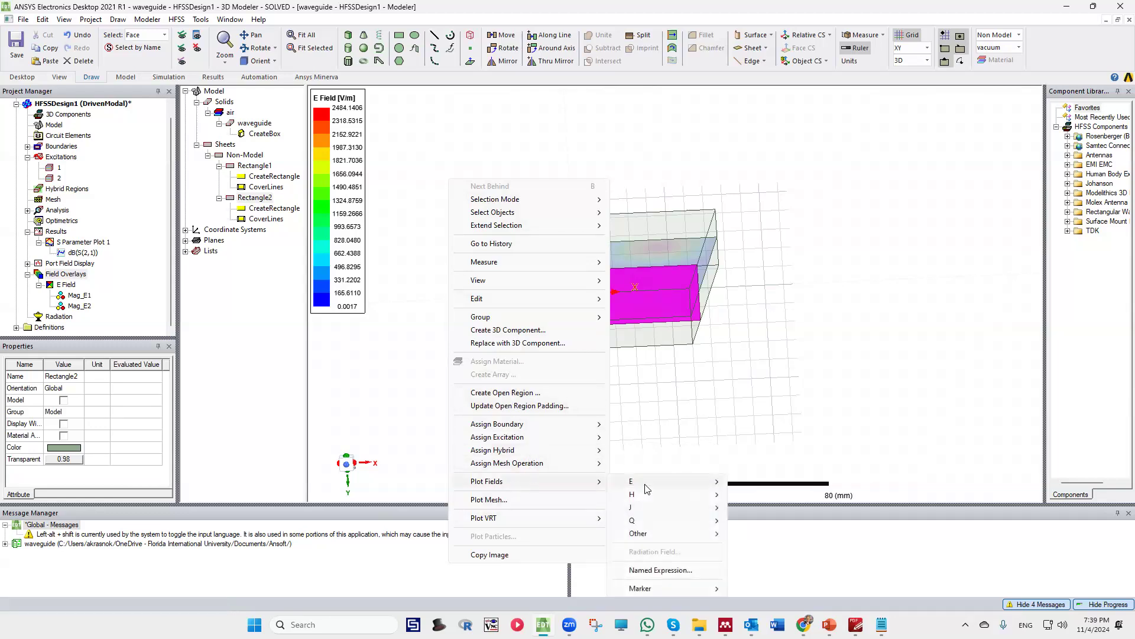
{"action": "mouse_move", "coordinate": [680, 482]}
{"action": "left_click", "coordinate": [761, 507]}
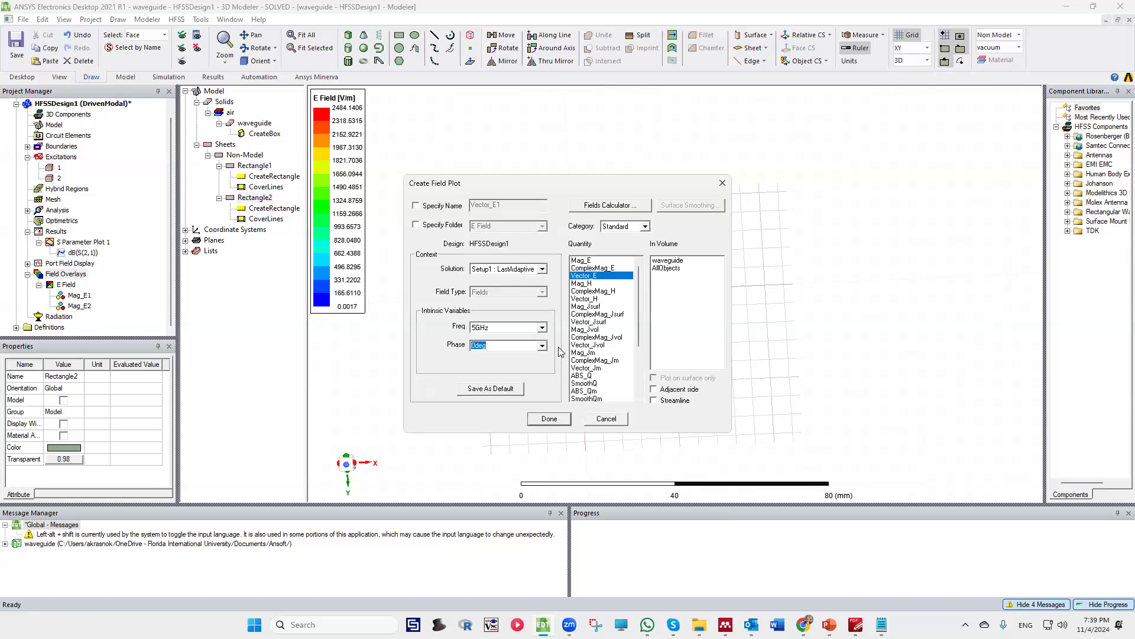
{"action": "left_click", "coordinate": [550, 419]}
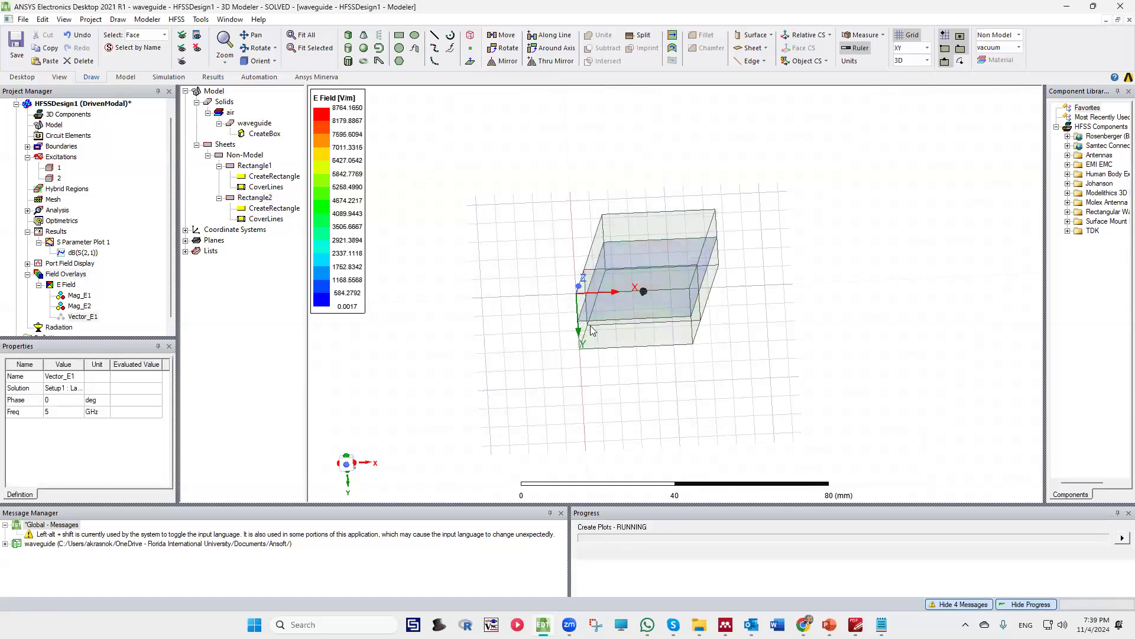
{"action": "middle_click_drag", "start_coordinate": [526, 267], "coordinate": [531, 299]}
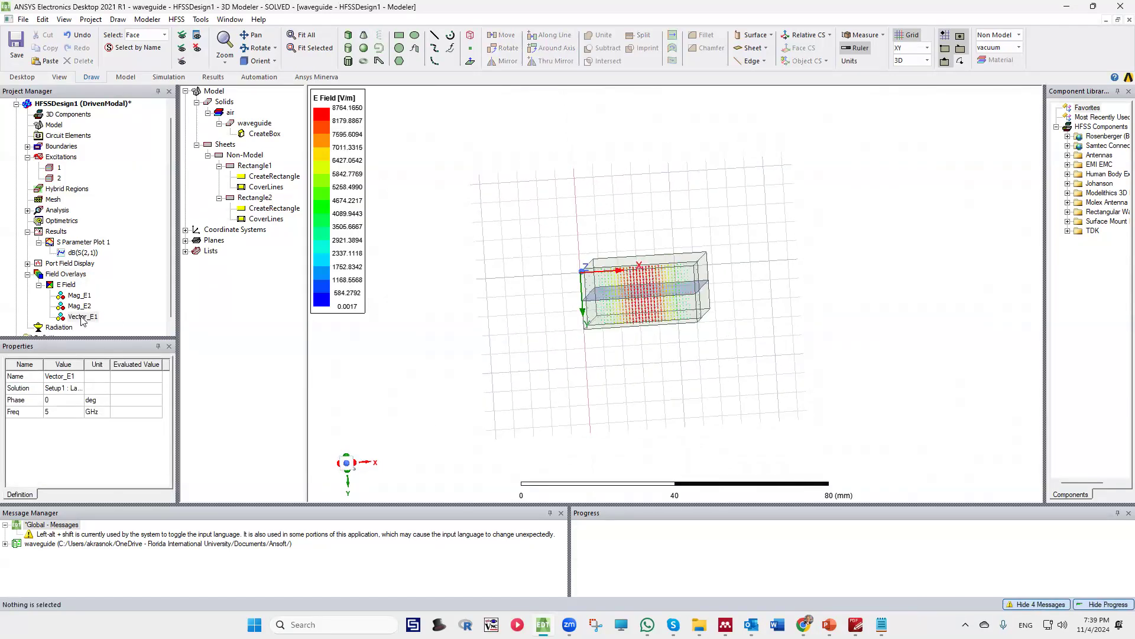
{"action": "key", "text": "Delete"}
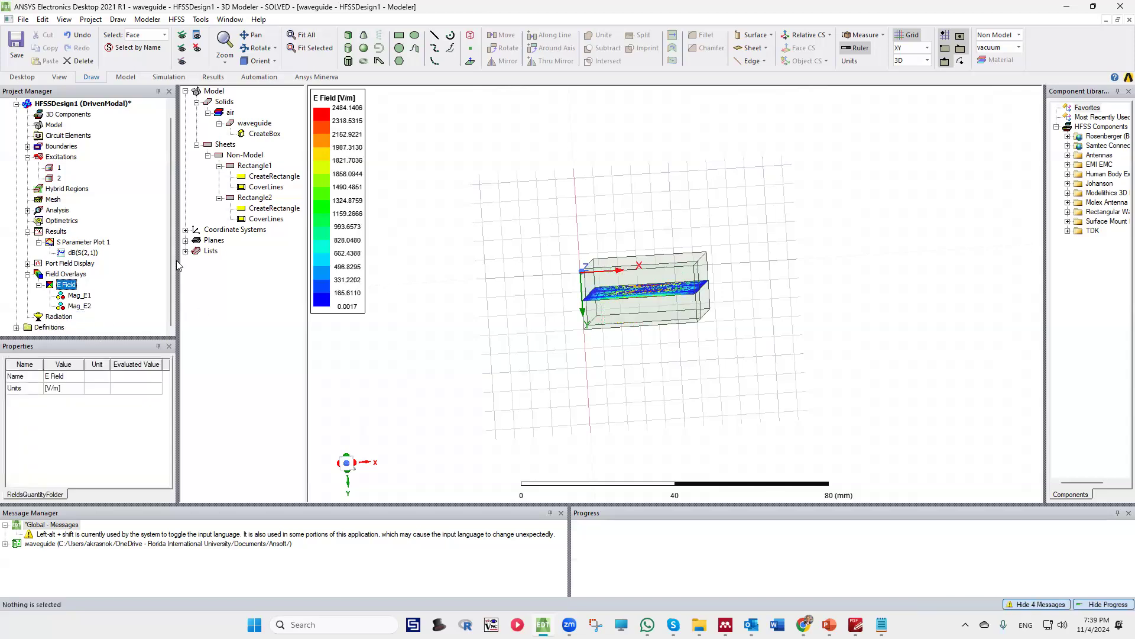
Delete the Mag_E1 and Mag_E2 plots from the E Field overlays
{"action": "left_click", "coordinate": [81, 297]}
{"action": "key", "text": "Delete"}
{"action": "key", "text": "Delete"}
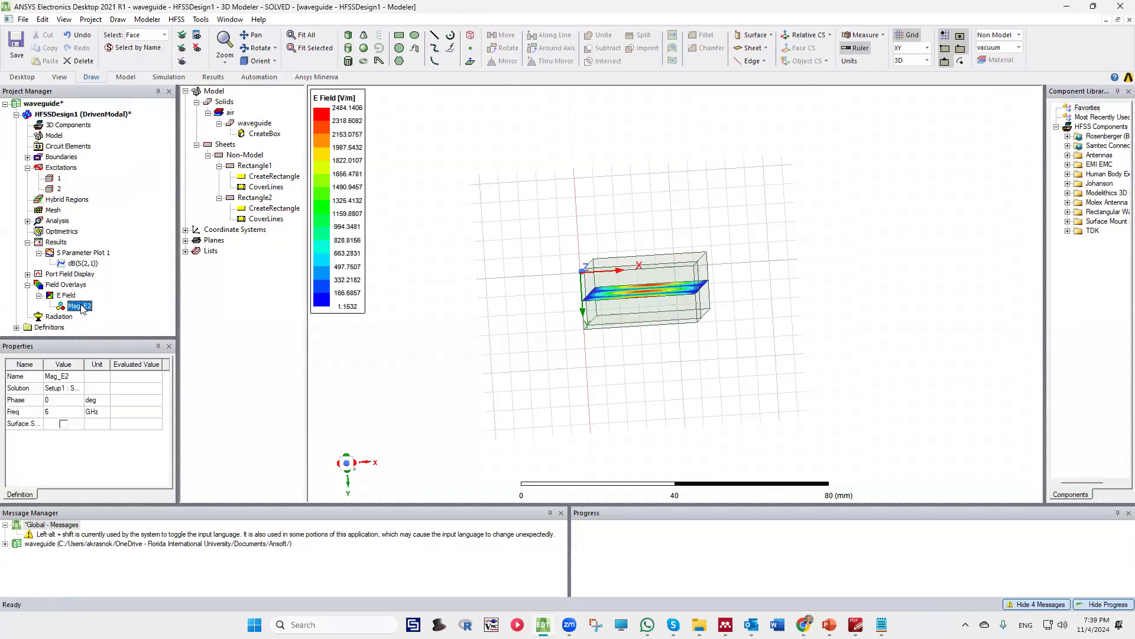
Create a Vector_E field plot on Rectangle2 from the Setup1 : Sweep solution at 6 GHz
{"action": "left_click", "coordinate": [257, 199]}
{"action": "right_click", "coordinate": [443, 215]}
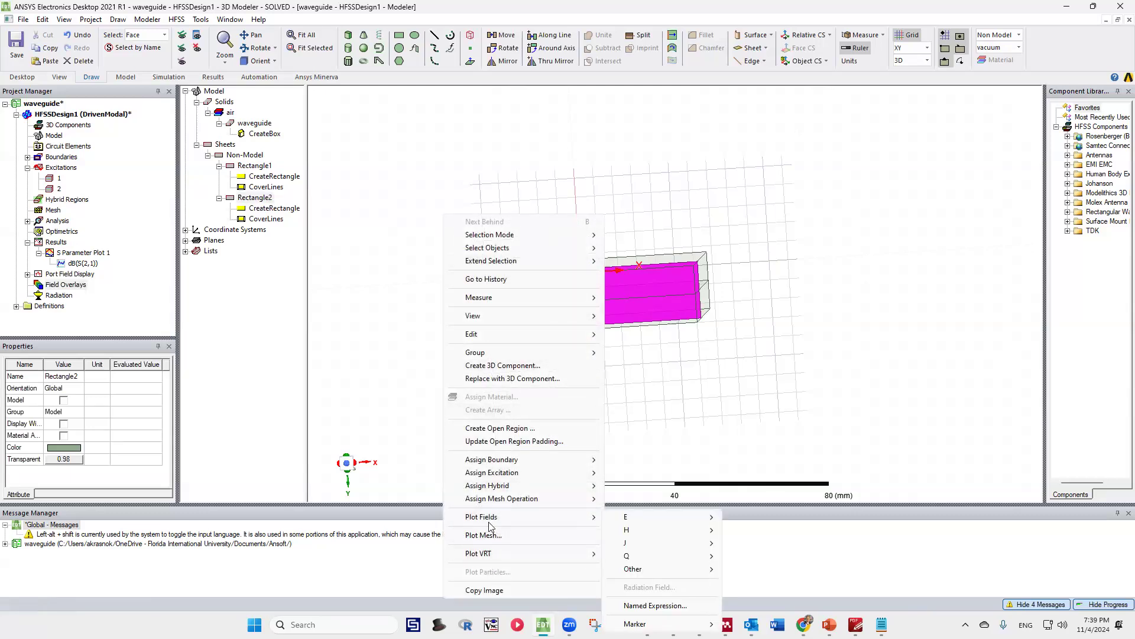
{"action": "mouse_move", "coordinate": [505, 520]}
{"action": "mouse_move", "coordinate": [628, 519]}
{"action": "left_click", "coordinate": [763, 543]}
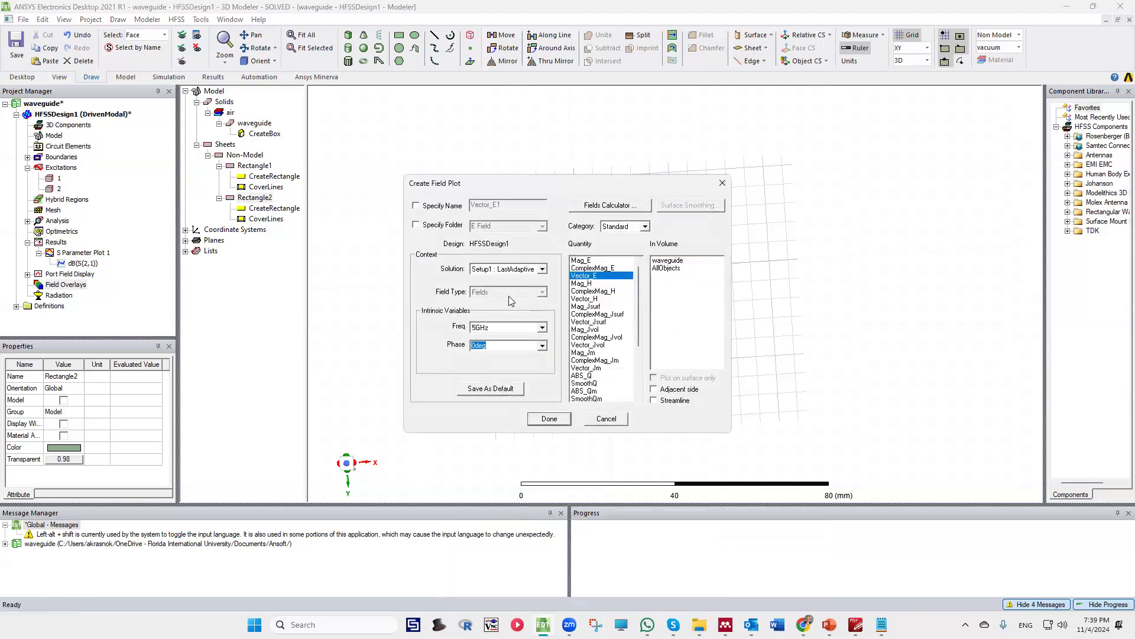
{"action": "left_click", "coordinate": [542, 328]}
{"action": "left_click", "coordinate": [508, 336]}
{"action": "left_click", "coordinate": [510, 269]}
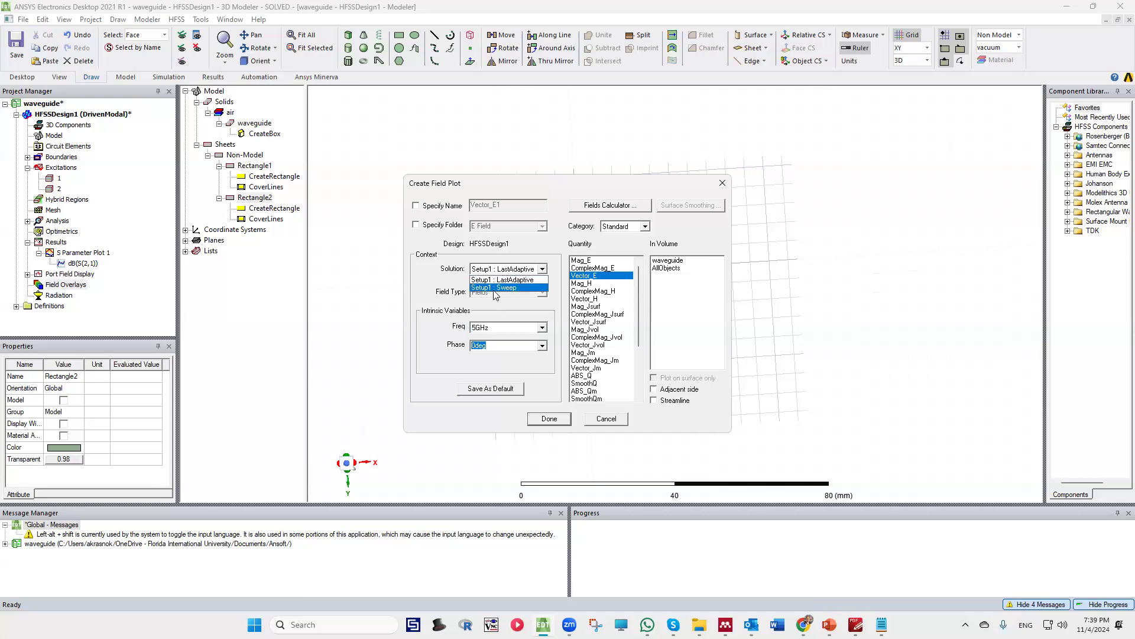
{"action": "left_click", "coordinate": [496, 294]}
{"action": "left_click", "coordinate": [542, 327]}
{"action": "scroll", "coordinate": [503, 349], "scroll_direction": "down", "scroll_amount": 5}
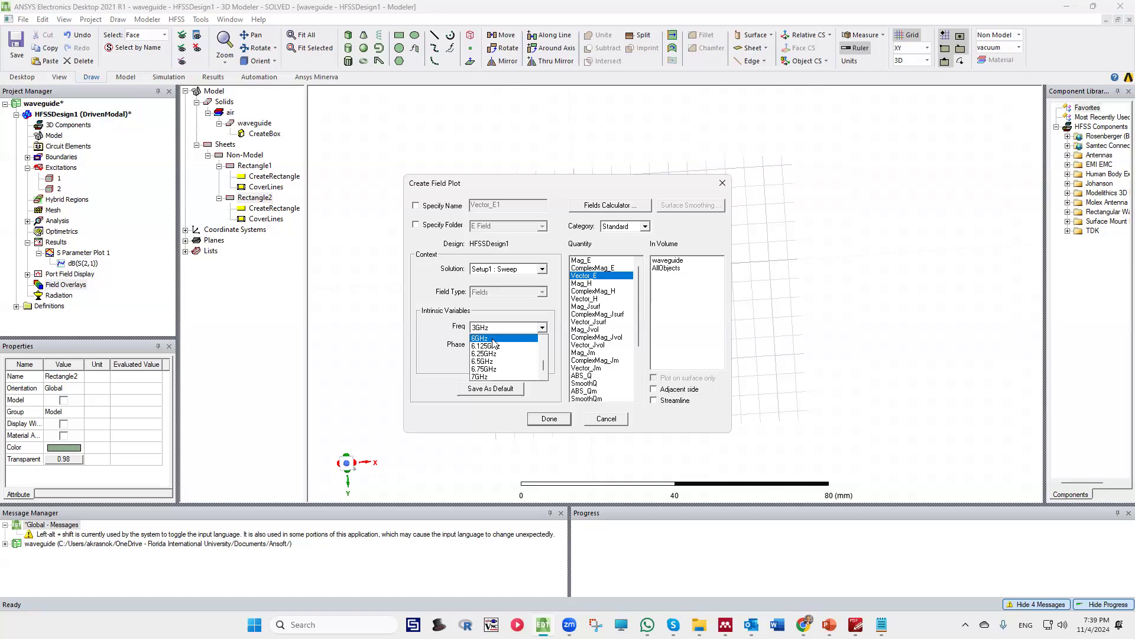
{"action": "left_click", "coordinate": [490, 338]}
{"action": "left_click", "coordinate": [547, 419]}
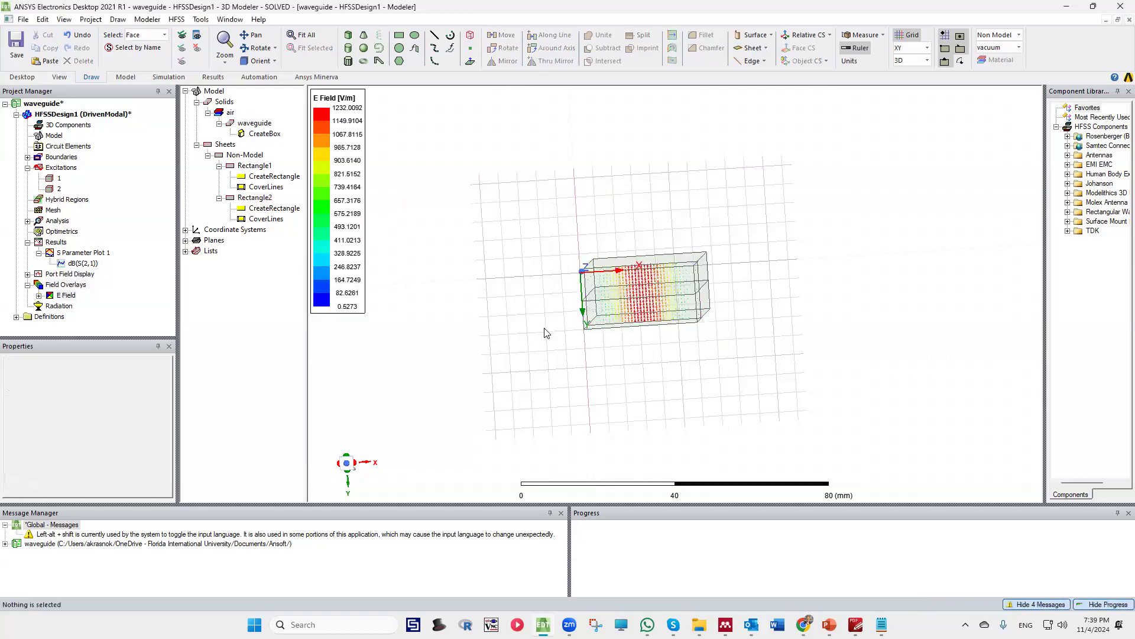
Examine the electric field vectors on the waveguide's cross-section plane up close from several angles
{"action": "left_click_drag", "start_coordinate": [555, 243], "coordinate": [542, 304]}
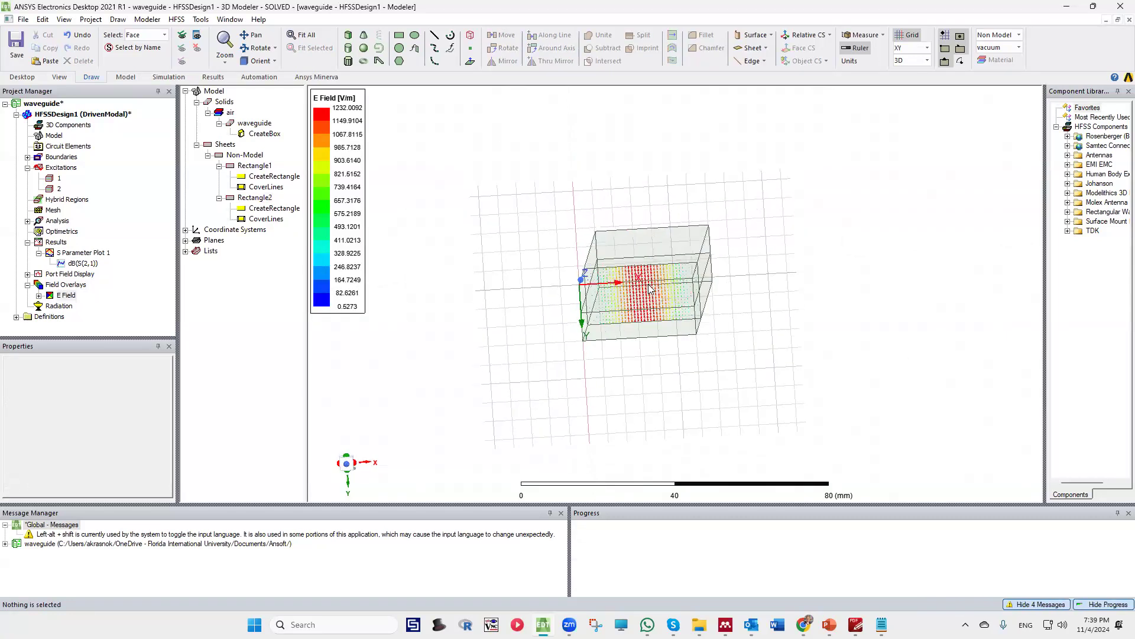
{"action": "scroll", "coordinate": [660, 284], "scroll_direction": "up", "scroll_amount": 3}
{"action": "left_click_drag", "start_coordinate": [667, 284], "coordinate": [680, 363], "text": "alt"}
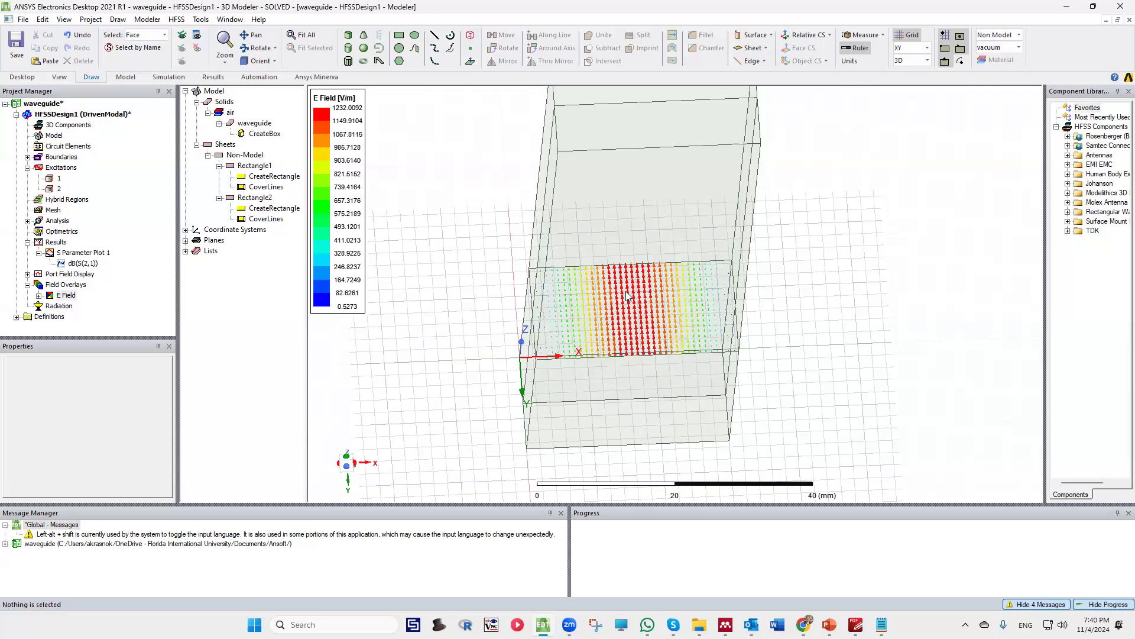
{"action": "left_click_drag", "start_coordinate": [644, 320], "coordinate": [562, 328], "text": "alt"}
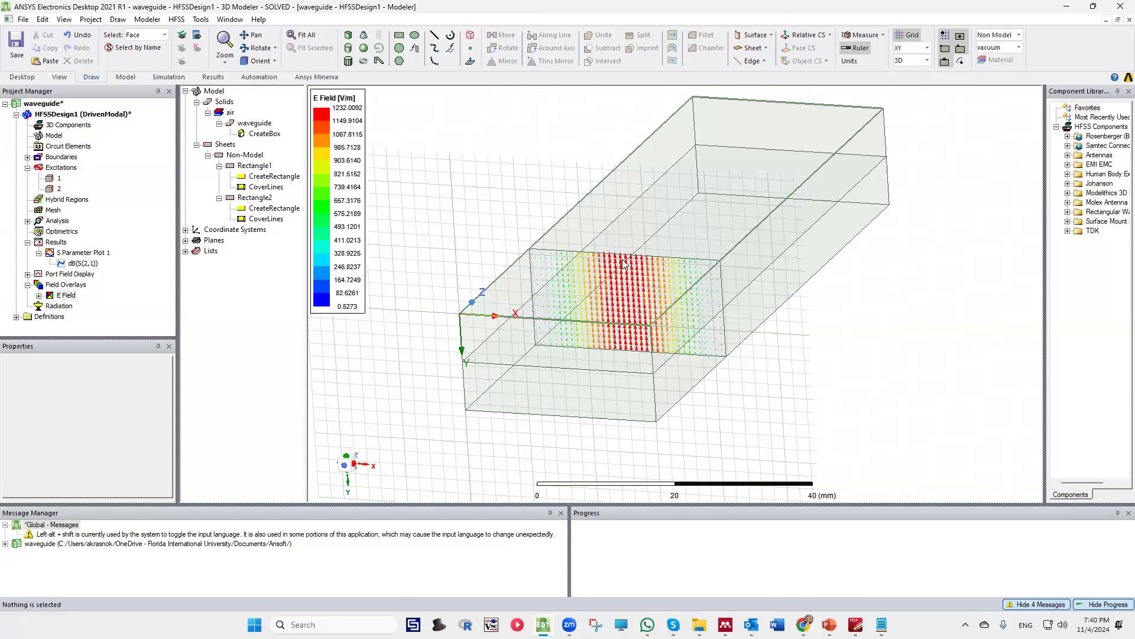
{"action": "left_click_drag", "start_coordinate": [604, 277], "coordinate": [437, 227], "text": "alt"}
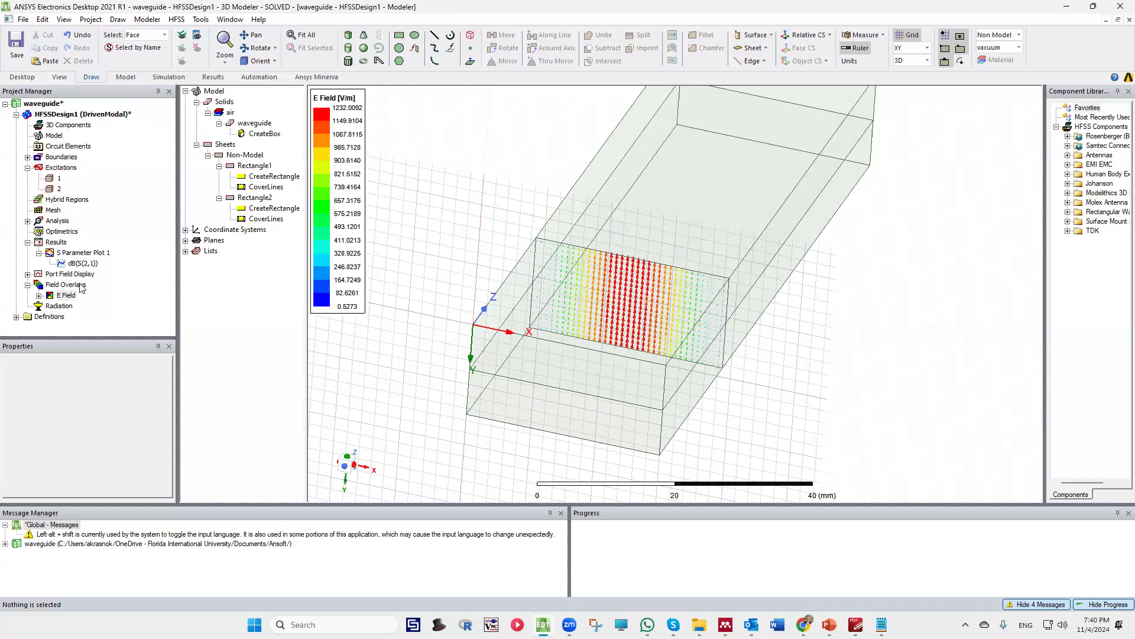
Open S Parameter Plot 1 and examine the dB(S(2,1)) curve around the 5 GHz cutoff
{"action": "left_click", "coordinate": [71, 266]}
{"action": "double_click", "coordinate": [71, 265]}
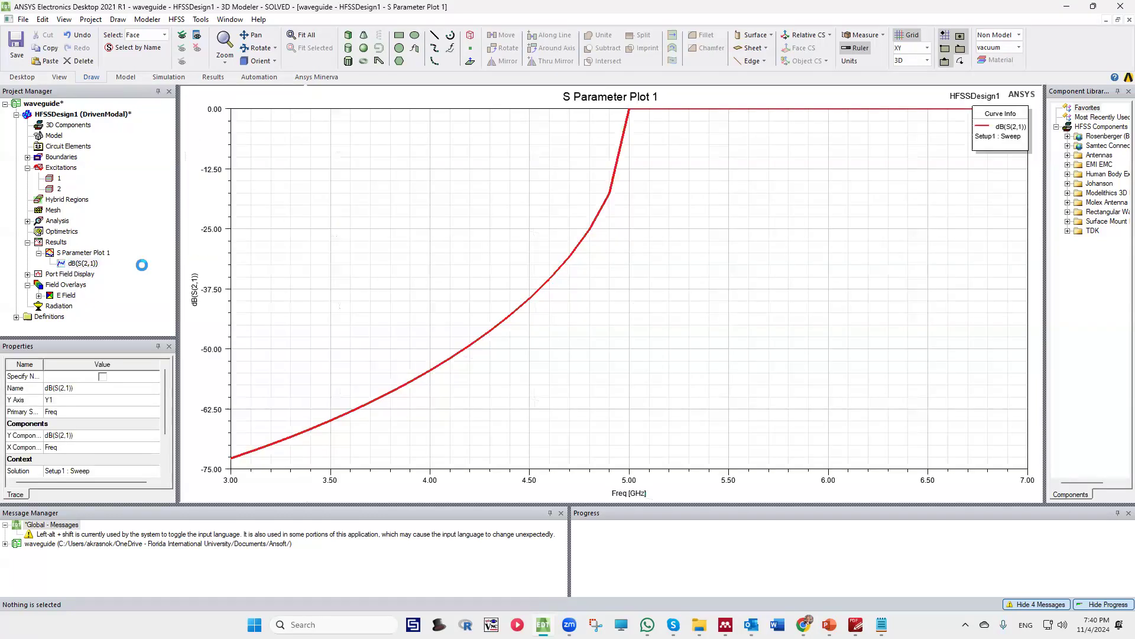
{"action": "left_click", "coordinate": [508, 308]}
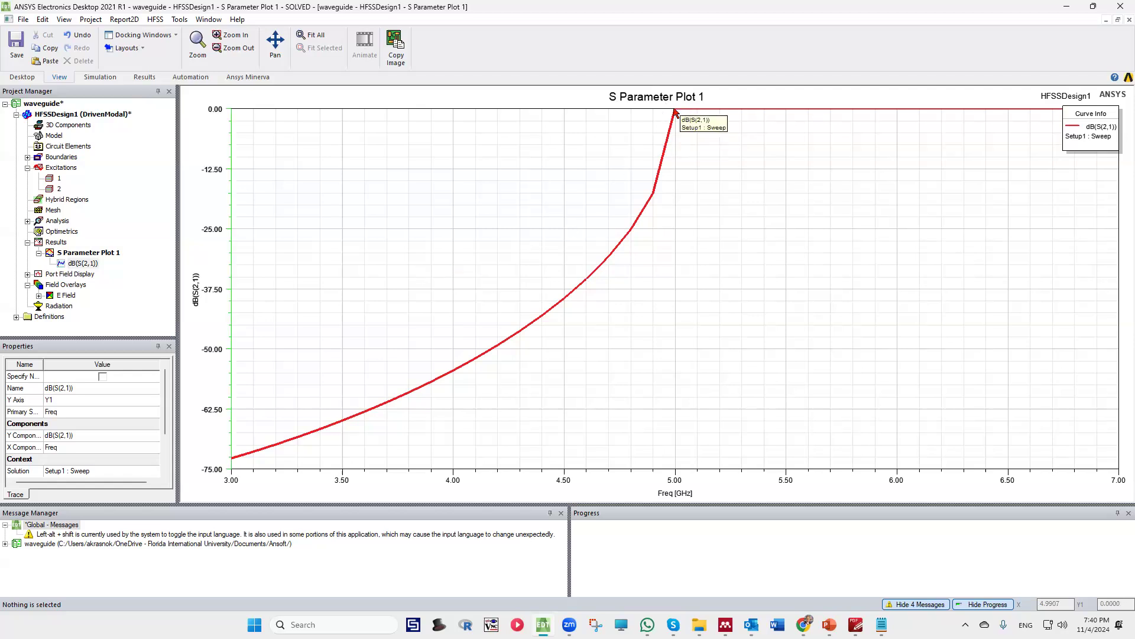
Check the definition of the Vector_E1 plot in the E Field overlays, then return to the S-parameter graph
{"action": "left_click", "coordinate": [50, 297]}
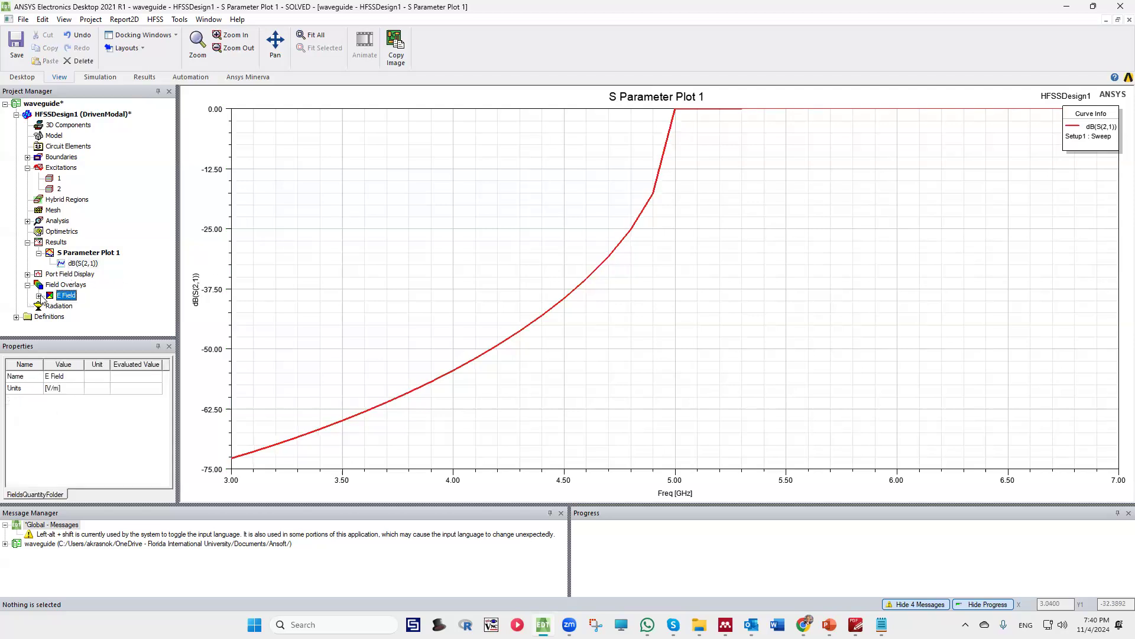
{"action": "left_click", "coordinate": [39, 296]}
{"action": "left_click", "coordinate": [72, 306]}
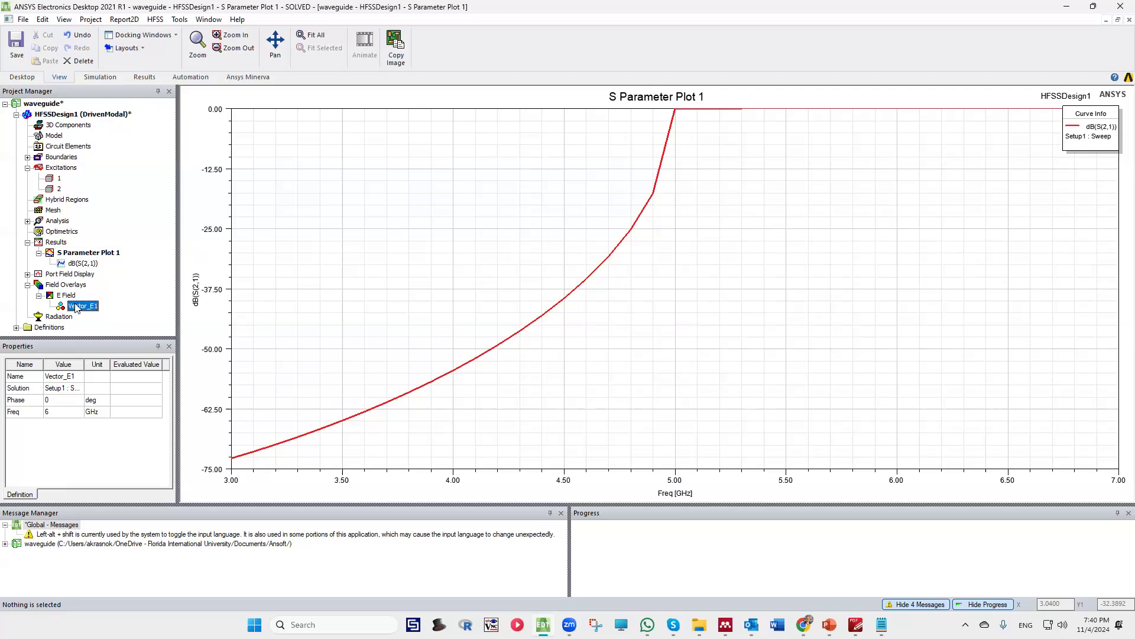
{"action": "left_click", "coordinate": [492, 186]}
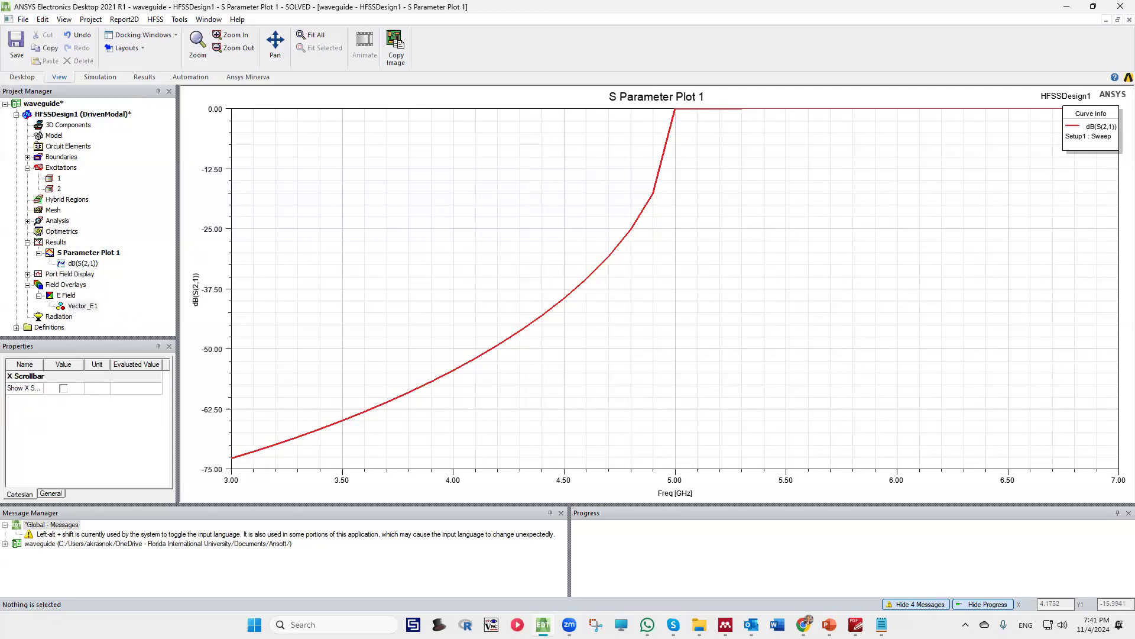